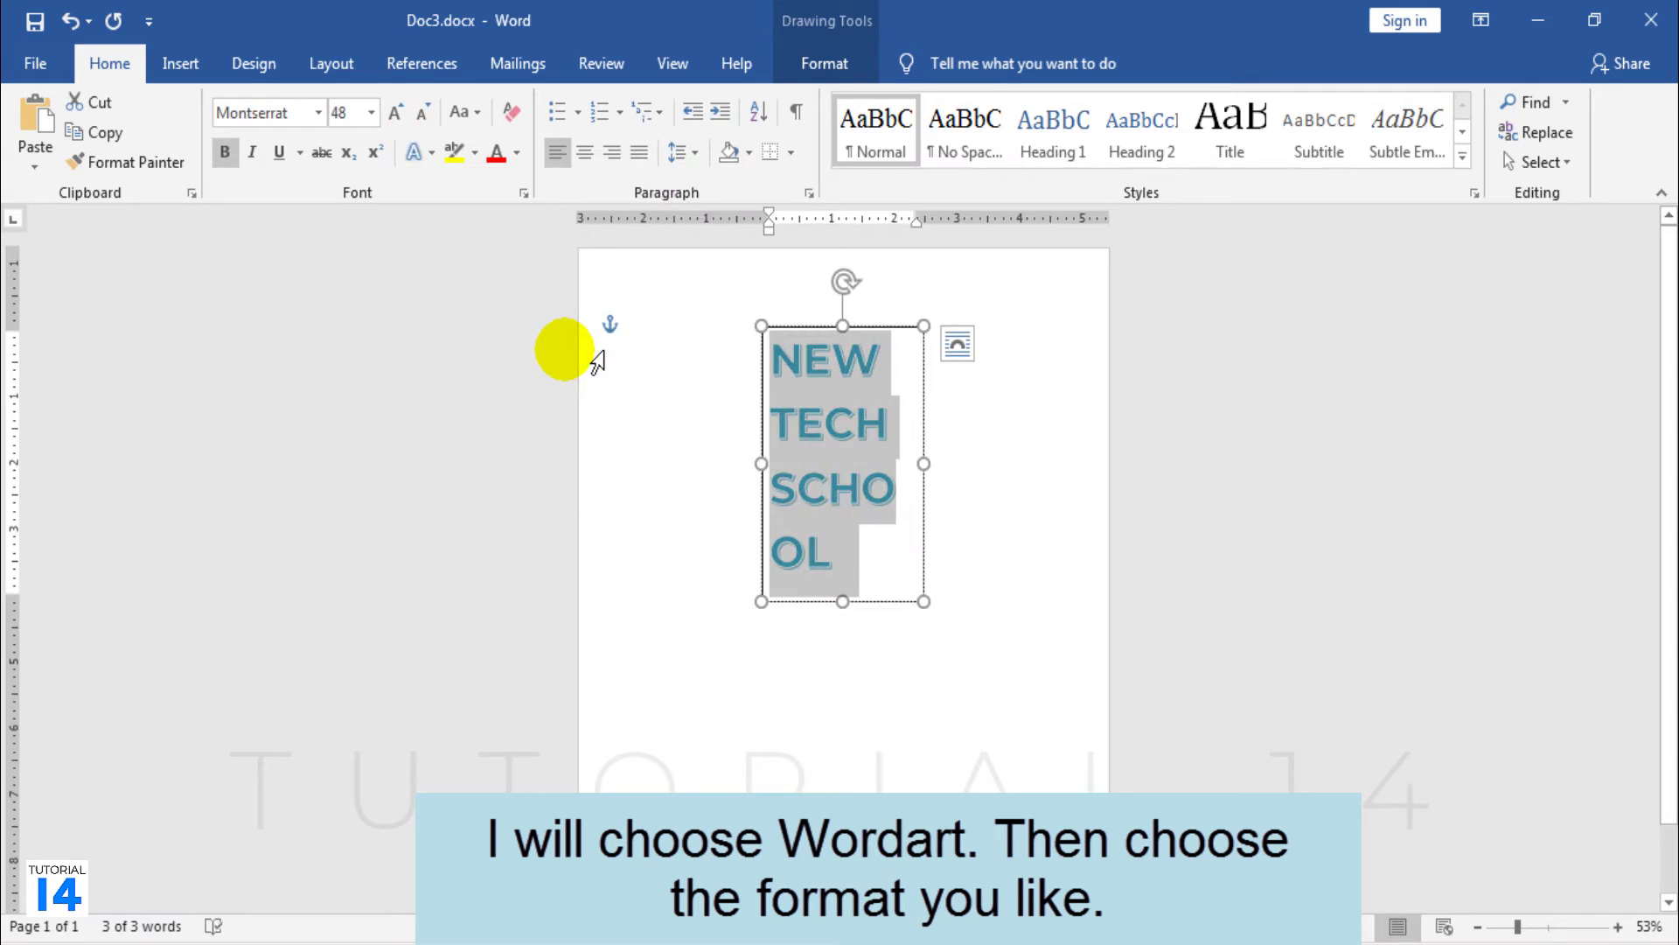
Widen the NEW TECH SCHOOL text box on both sides to about 6.8 inches and center its text
left_click_drag(761, 464, 631, 472)
left_click_drag(924, 398, 1058, 399)
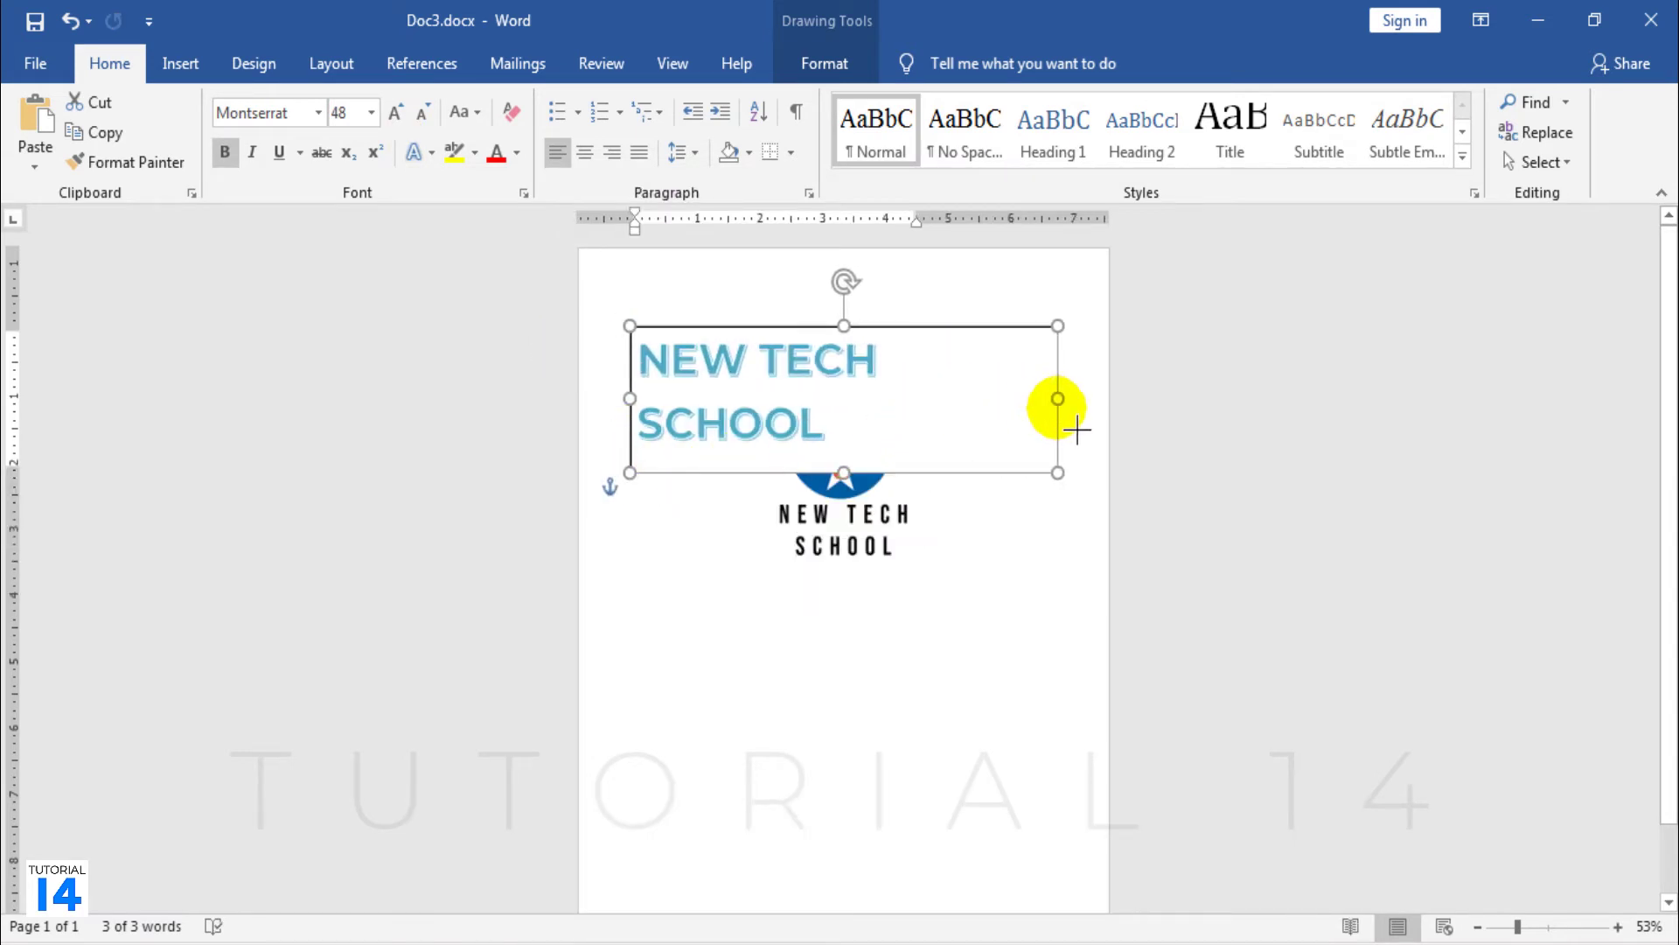
left_click(583, 153)
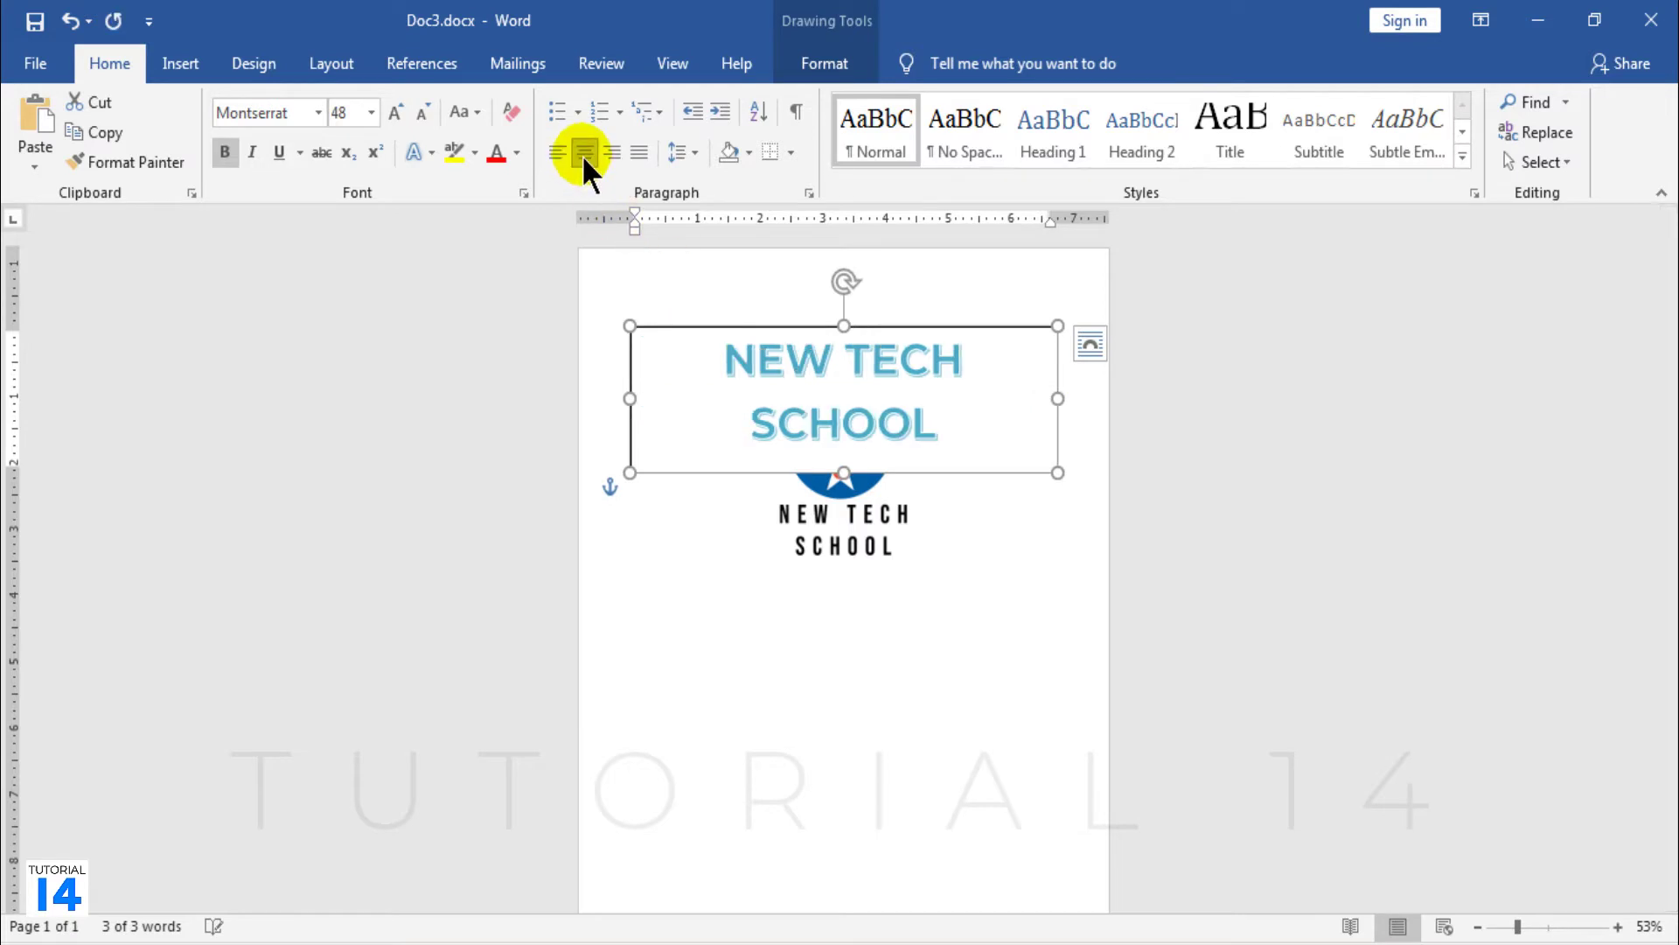
Remove the fill and the outline from the NEW TECH SCHOOL text box
left_click(836, 61)
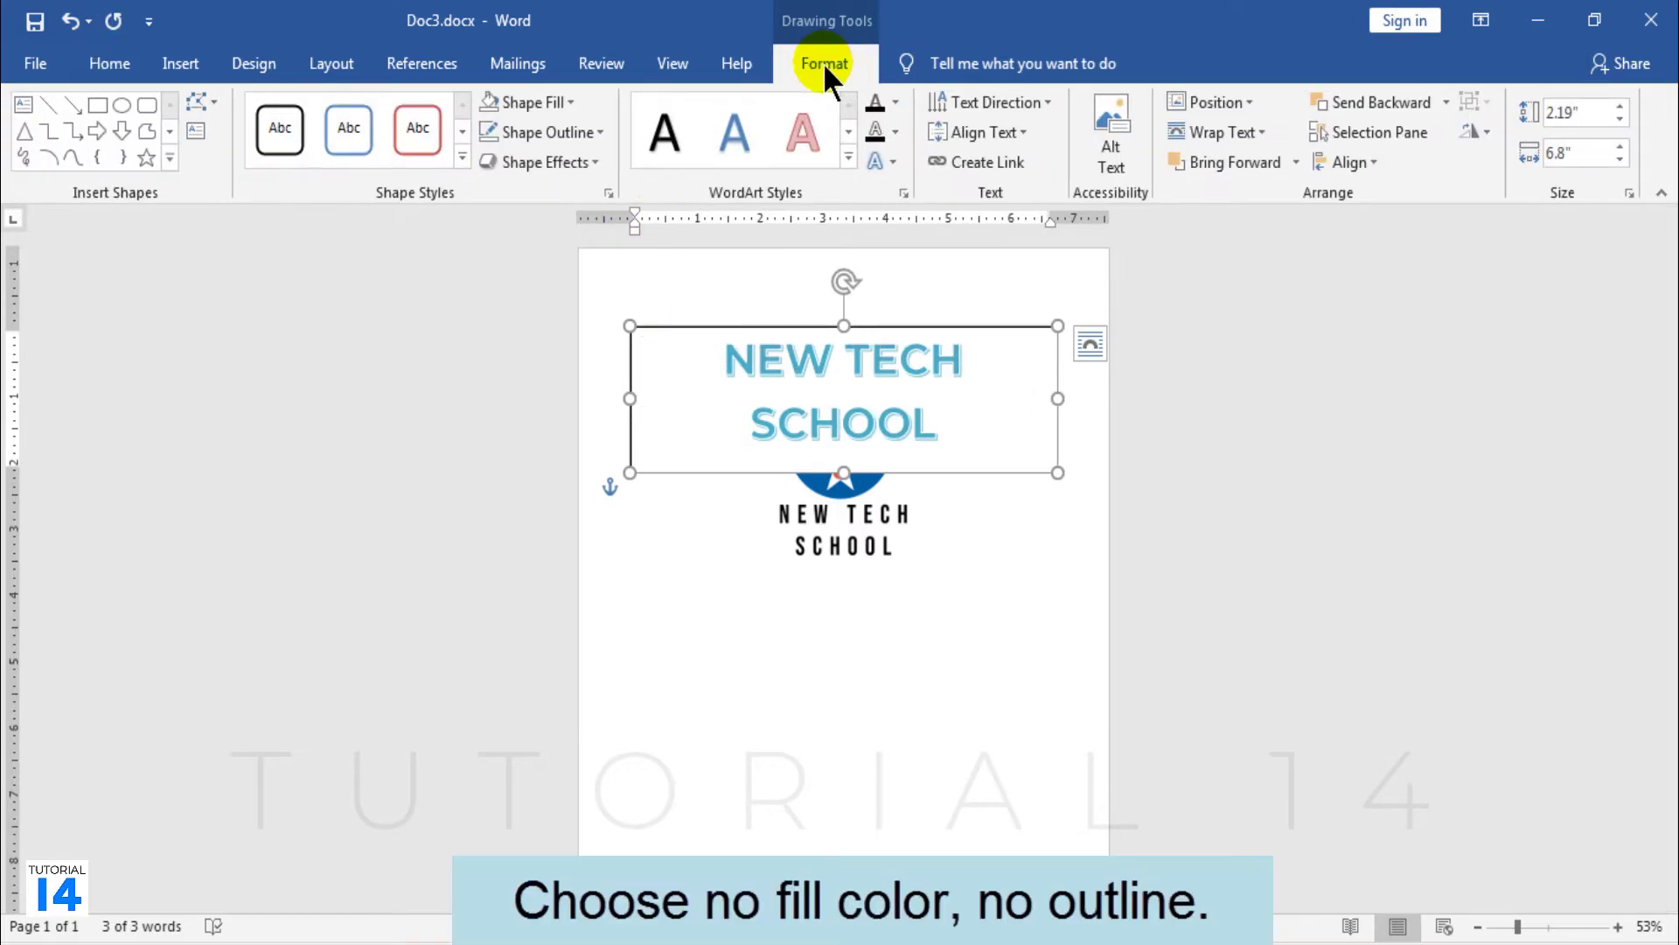
left_click(565, 104)
left_click(525, 332)
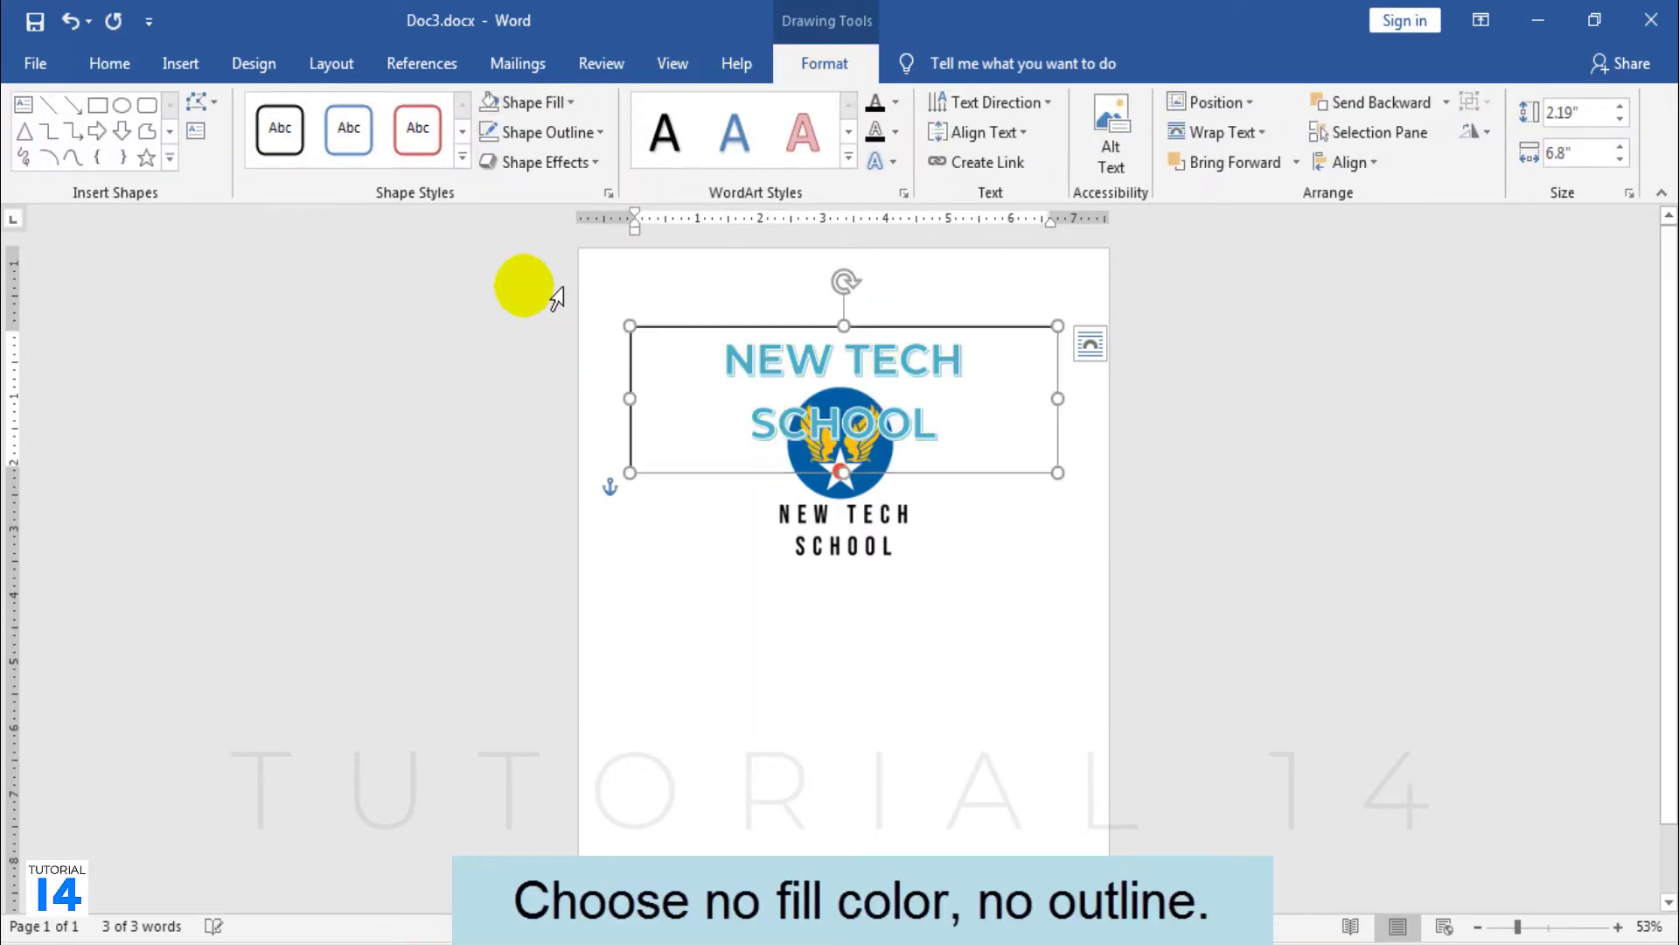
left_click(548, 133)
left_click(551, 360)
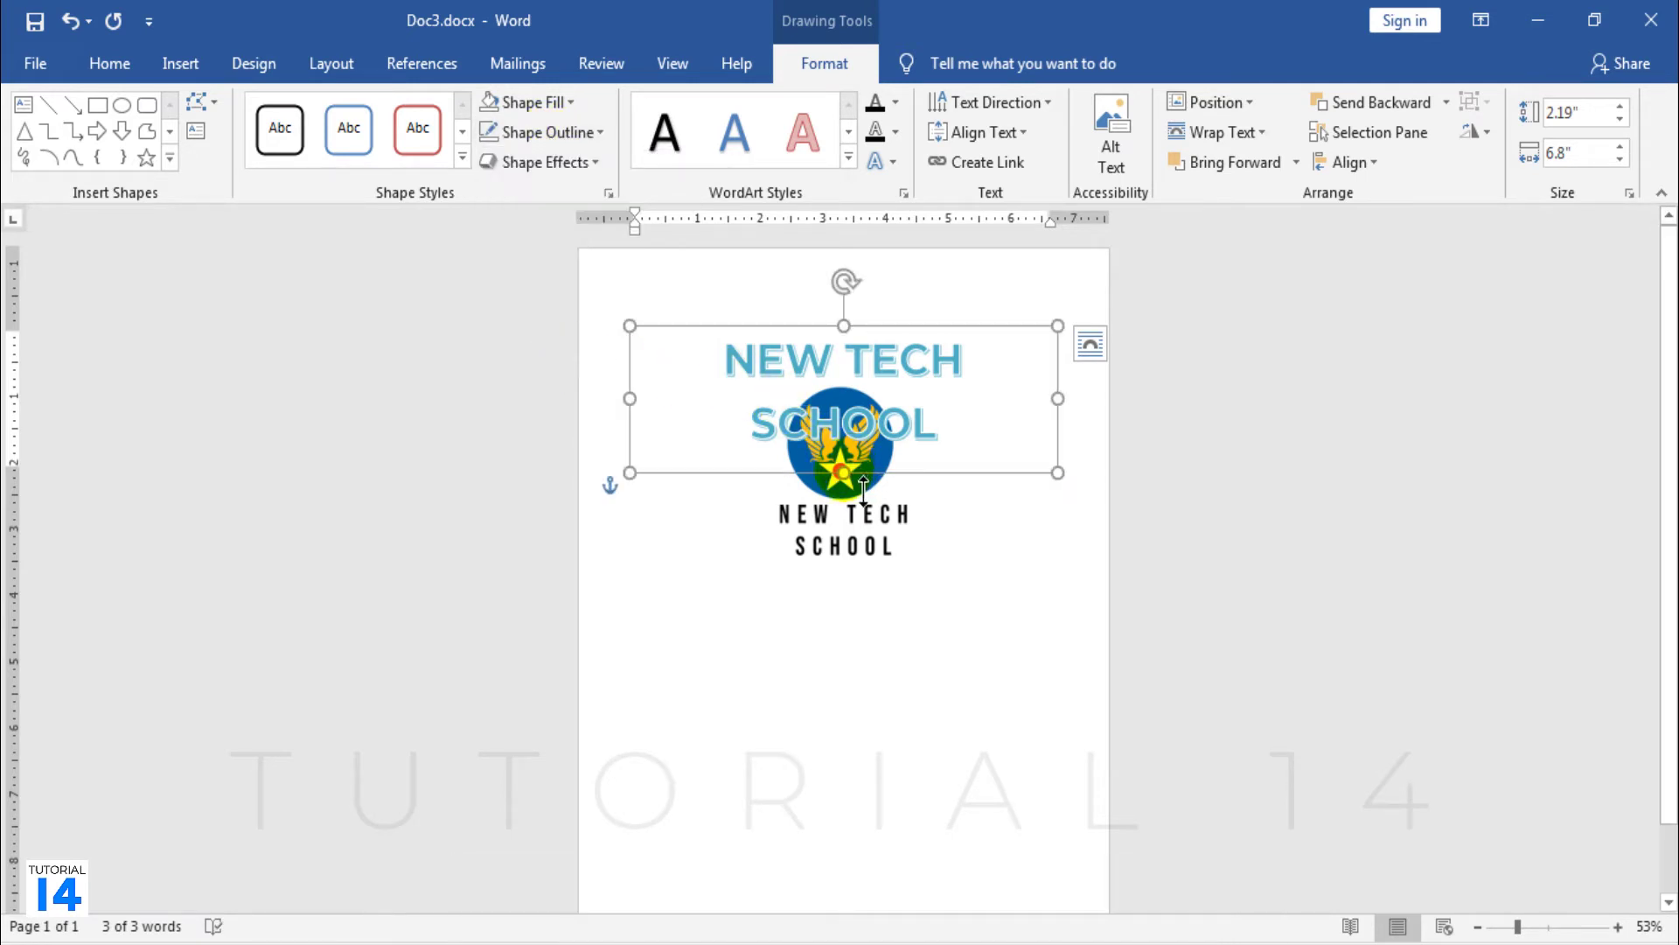
Increase the NEW TECH SCHOOL box height to about 2.73 inches and apply the upward-arch Follow Path text transform
left_click_drag(863, 482, 863, 518)
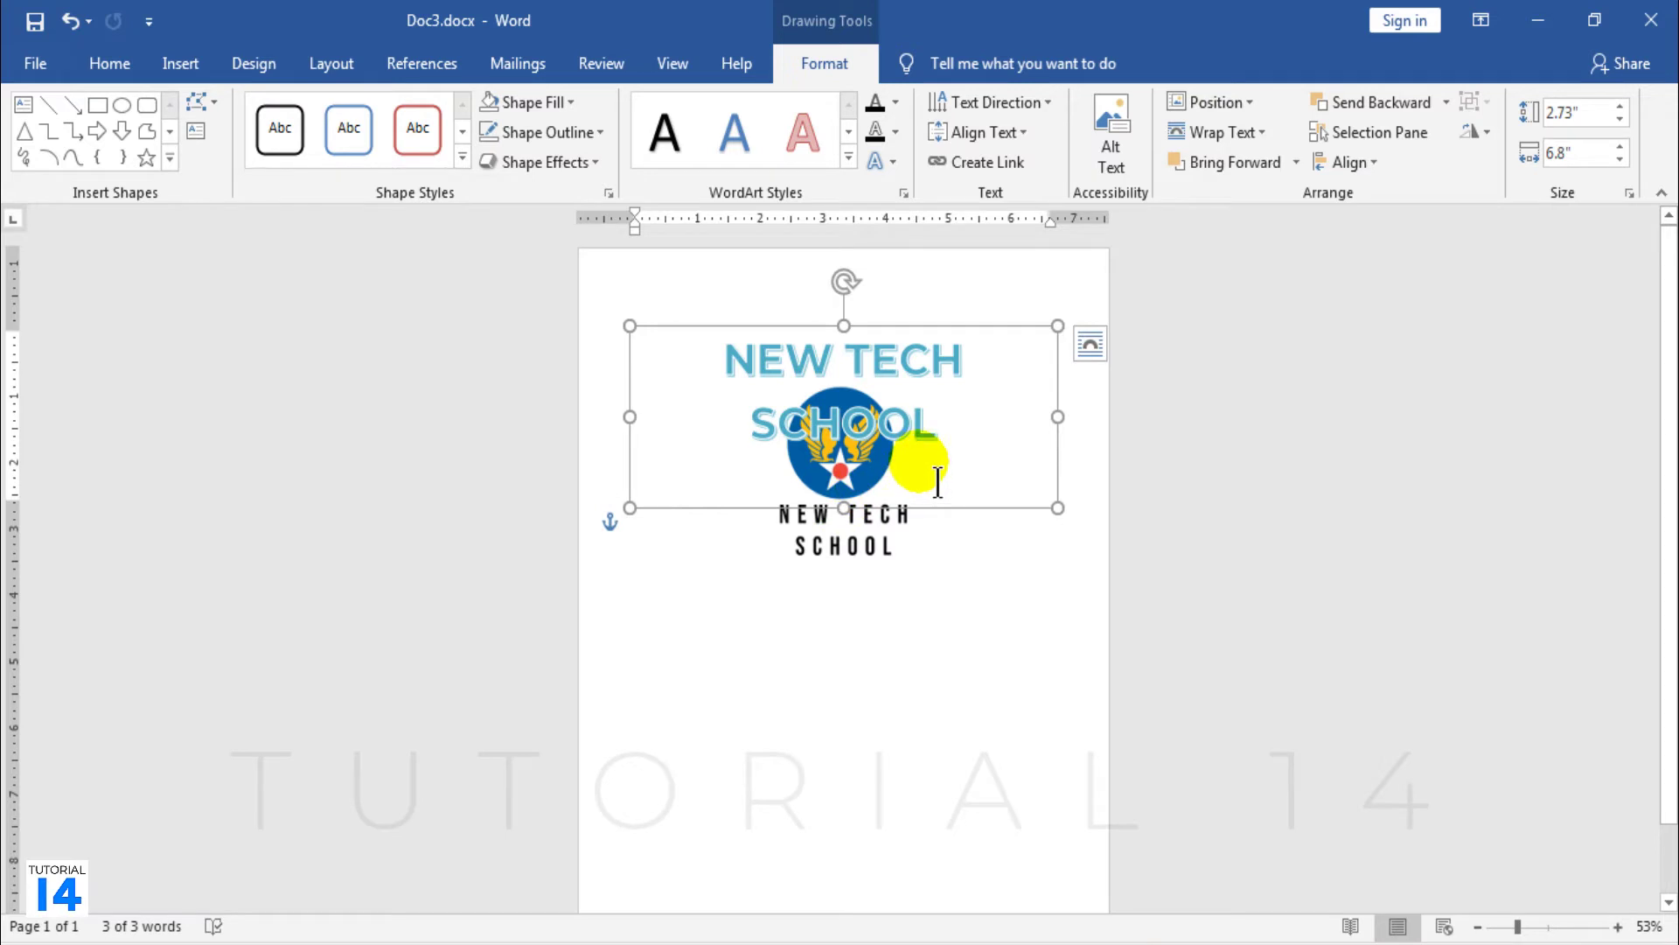
left_click(894, 168)
mouse_move(938, 485)
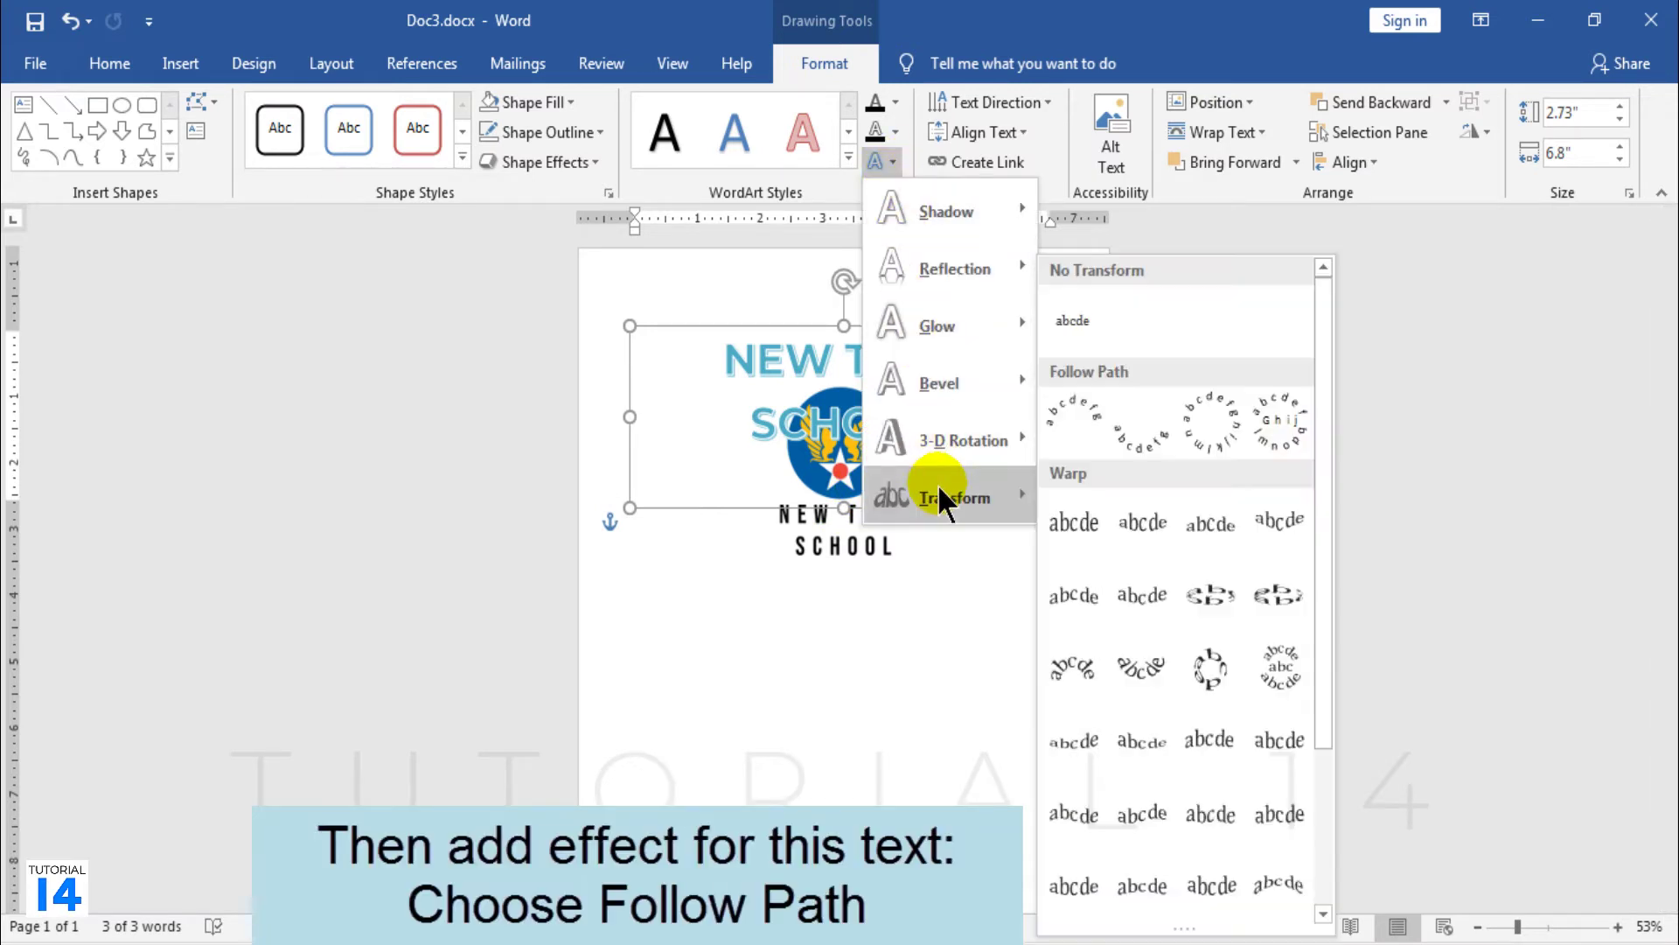
left_click(1072, 417)
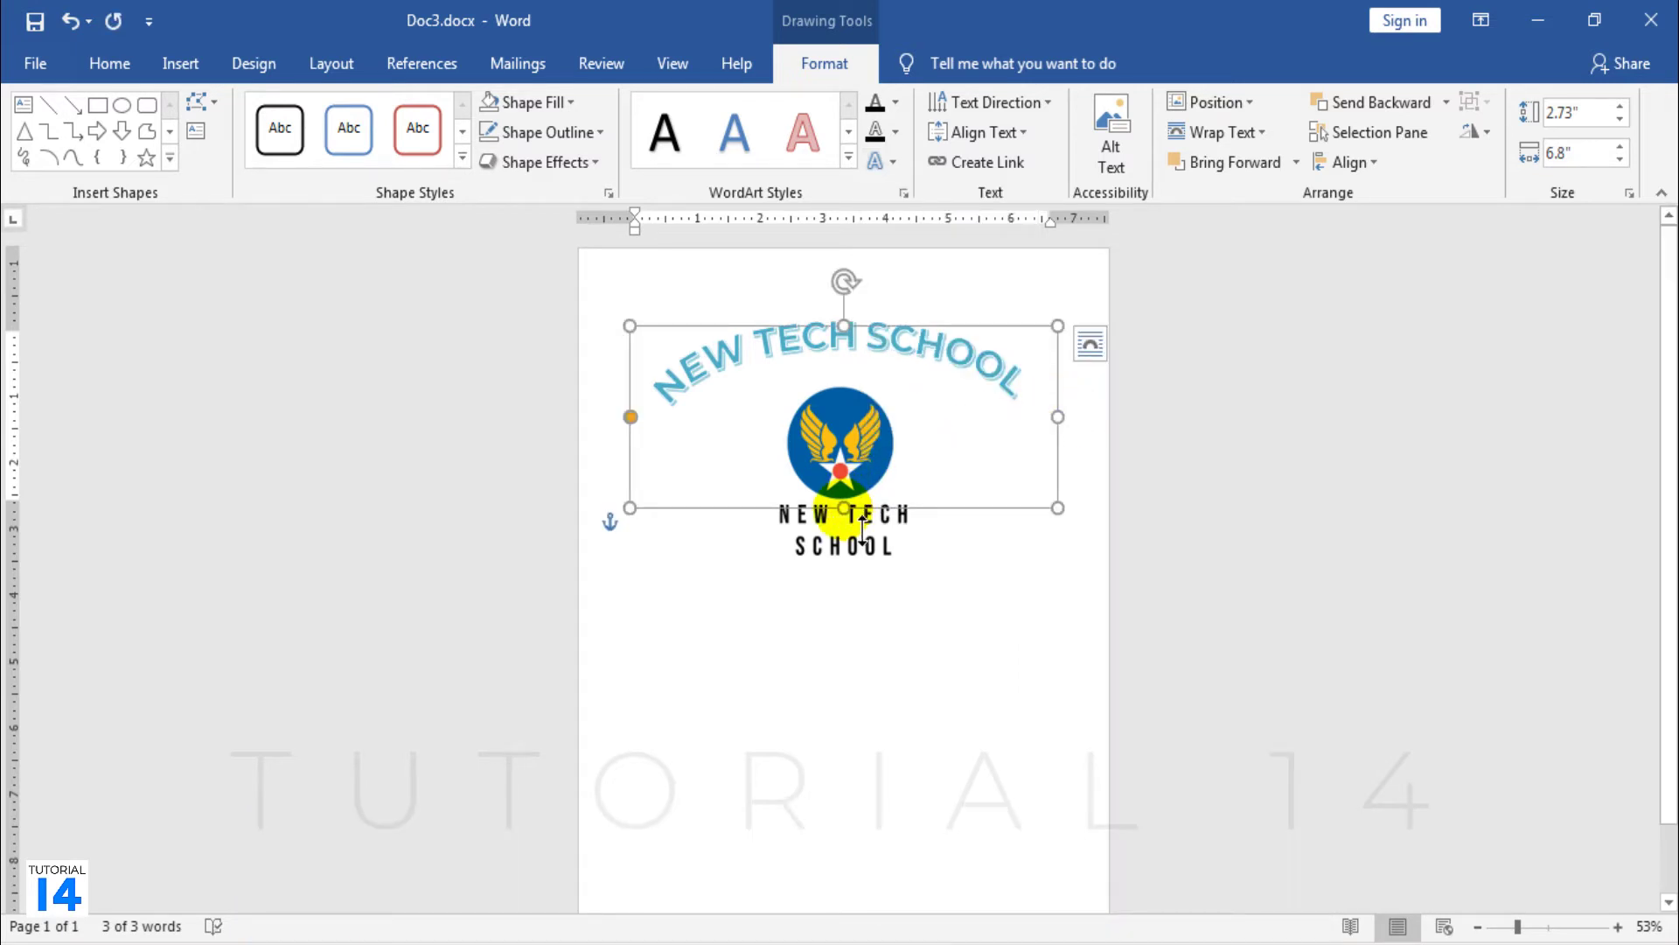
Stretch the arched text box downward to about 6.31 inches tall and move it up slightly
left_click_drag(863, 527, 861, 753)
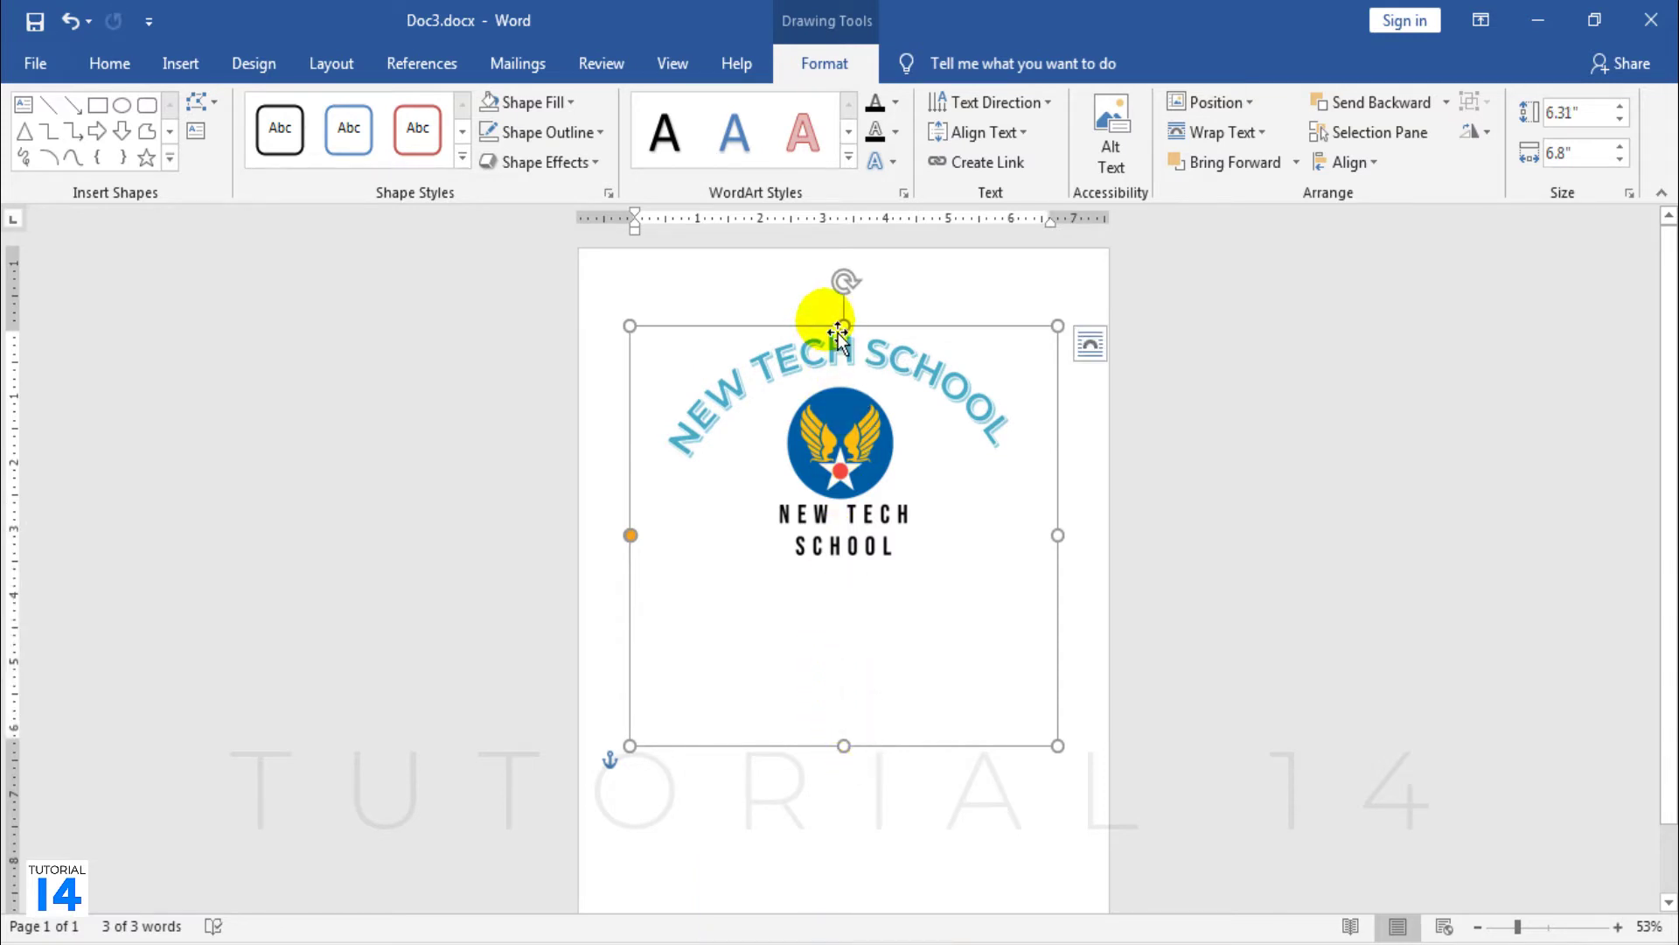
left_click_drag(833, 343, 835, 330)
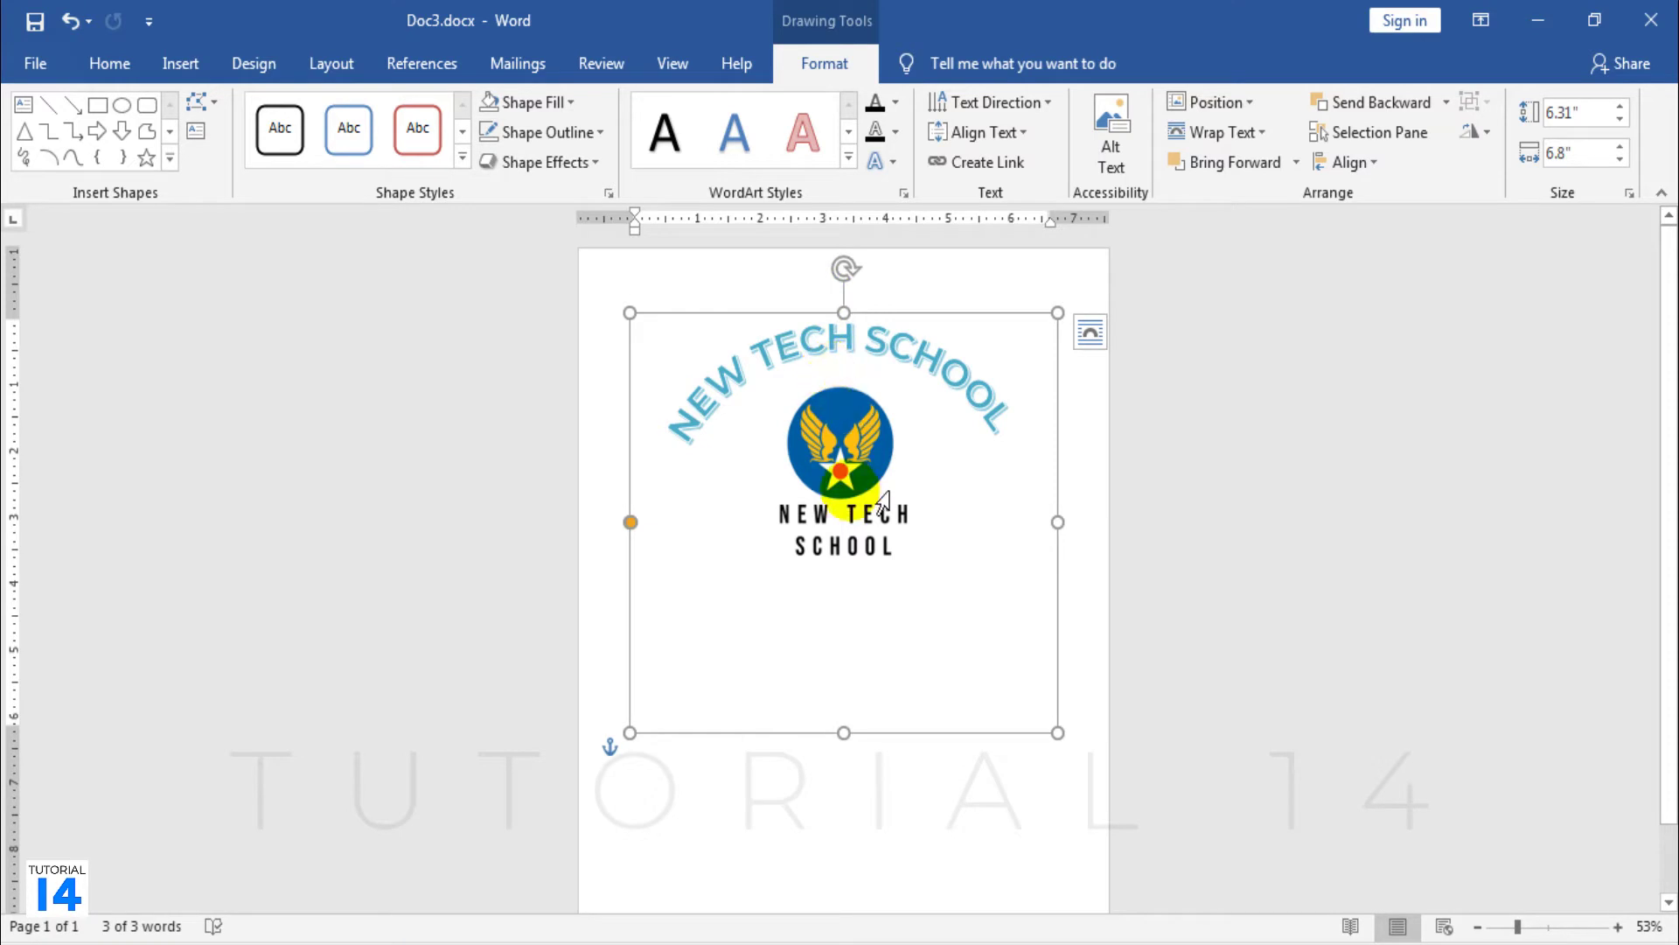
Send the arched text box to the back and move the logo up slightly beneath the arch
right_click(843, 325)
left_click(915, 484)
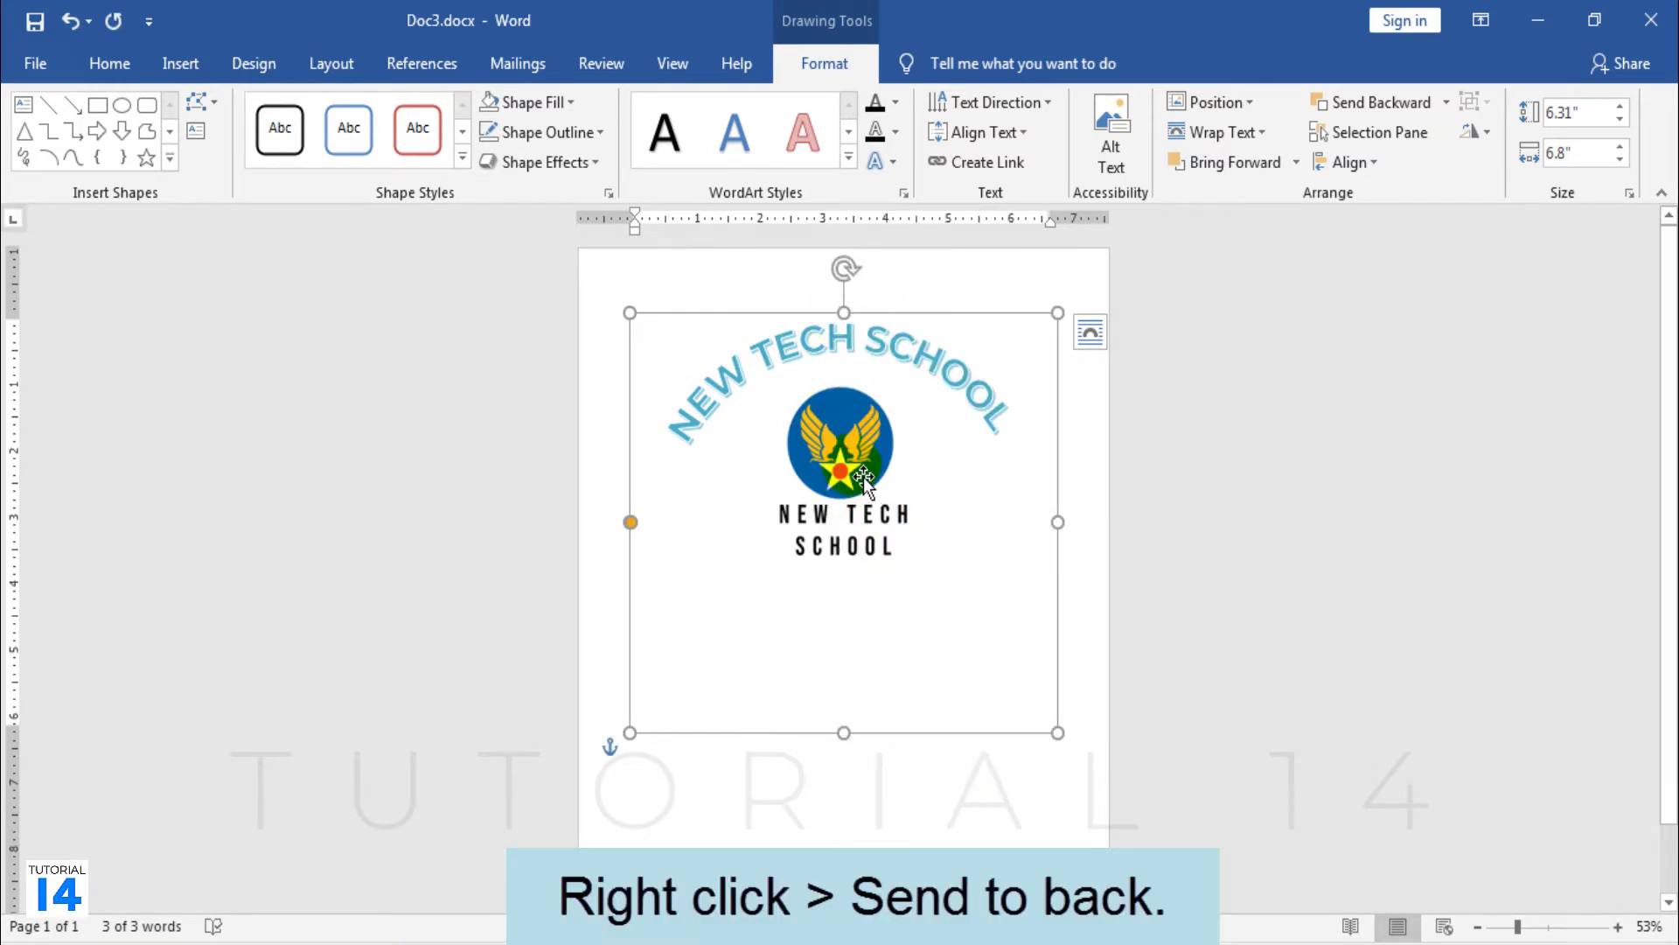
left_click(863, 476)
left_click_drag(868, 450, 873, 432)
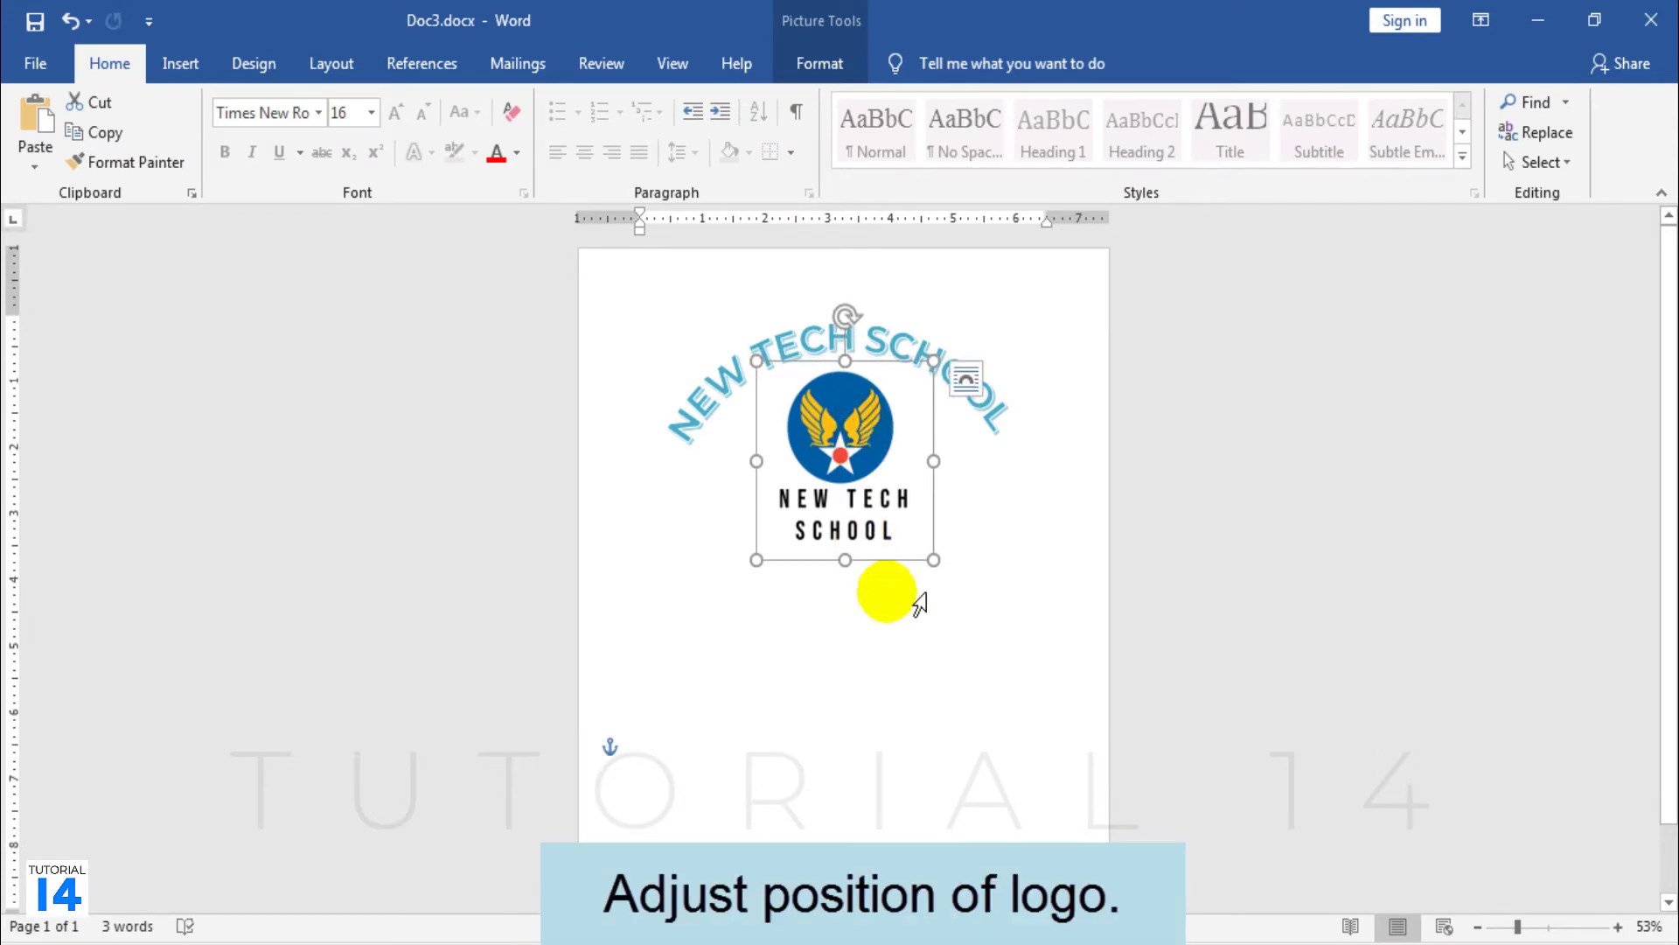
triple_click(943, 737)
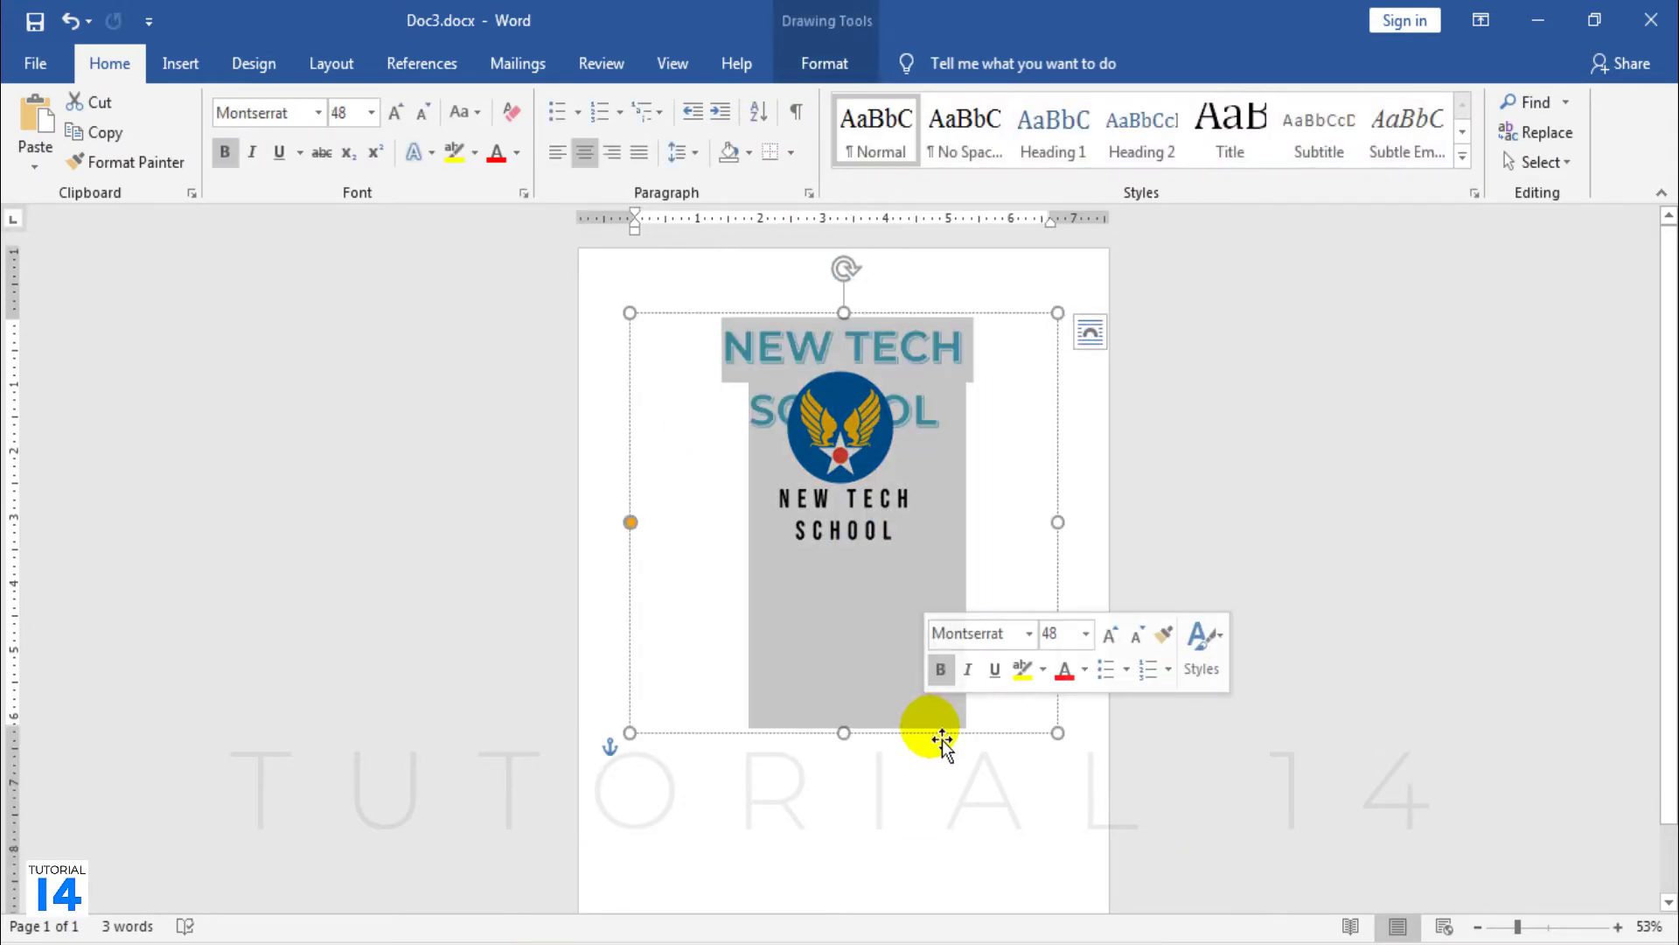
left_click(911, 818)
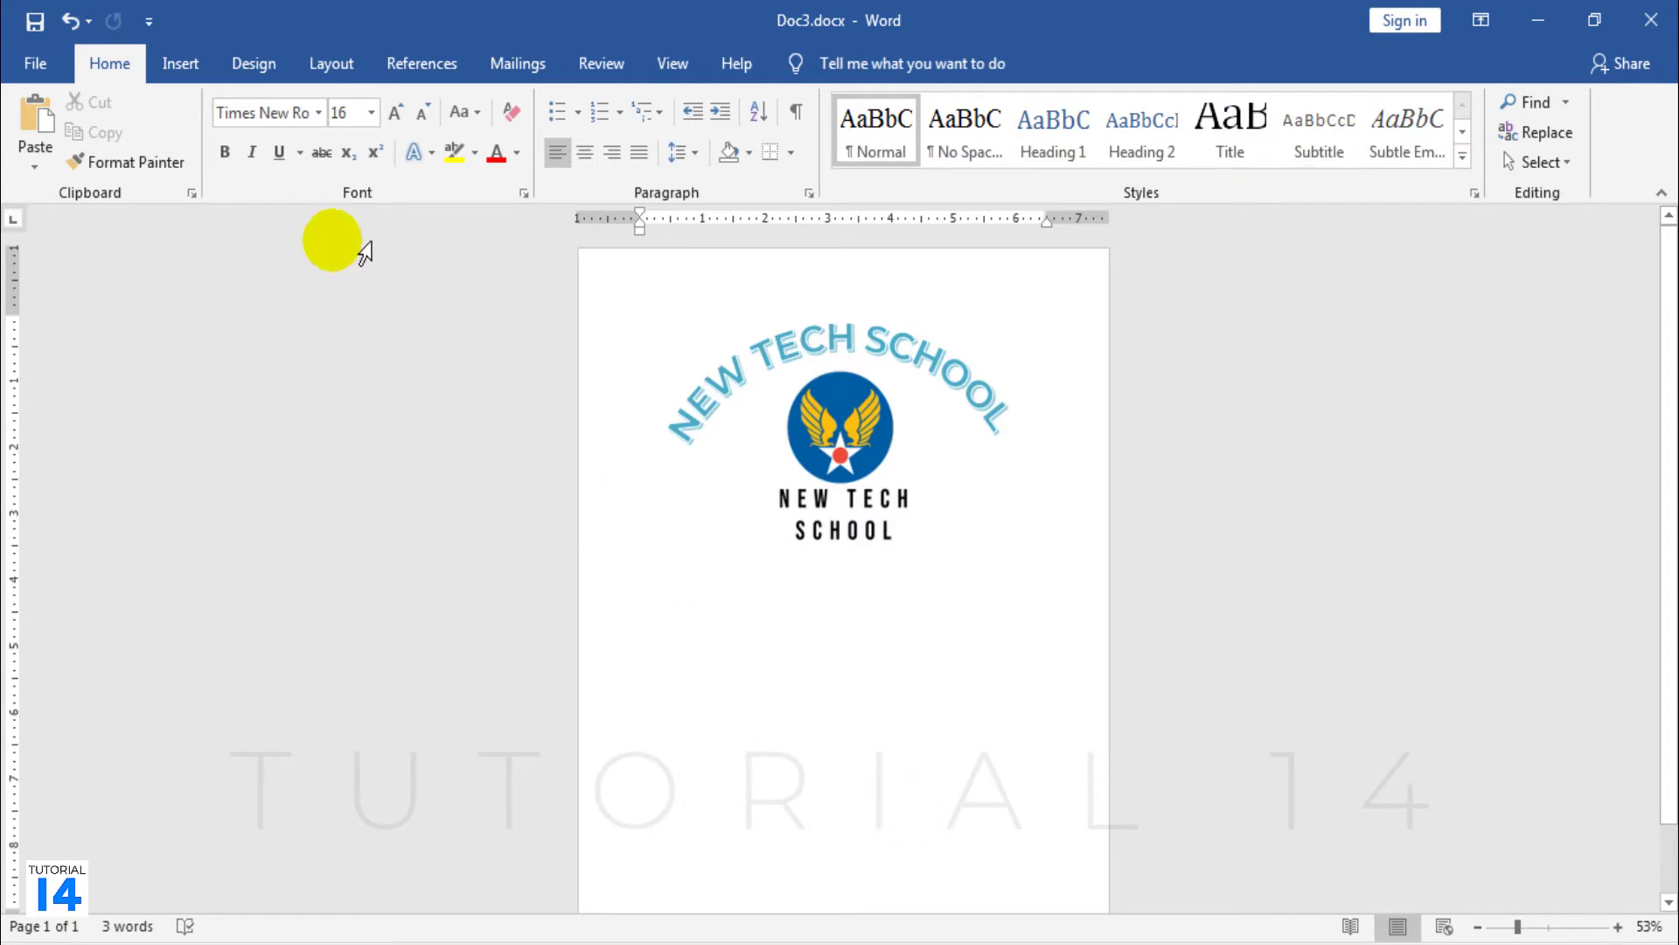
Insert a simple text box and move it below the logo, near the page's left side
left_click(179, 64)
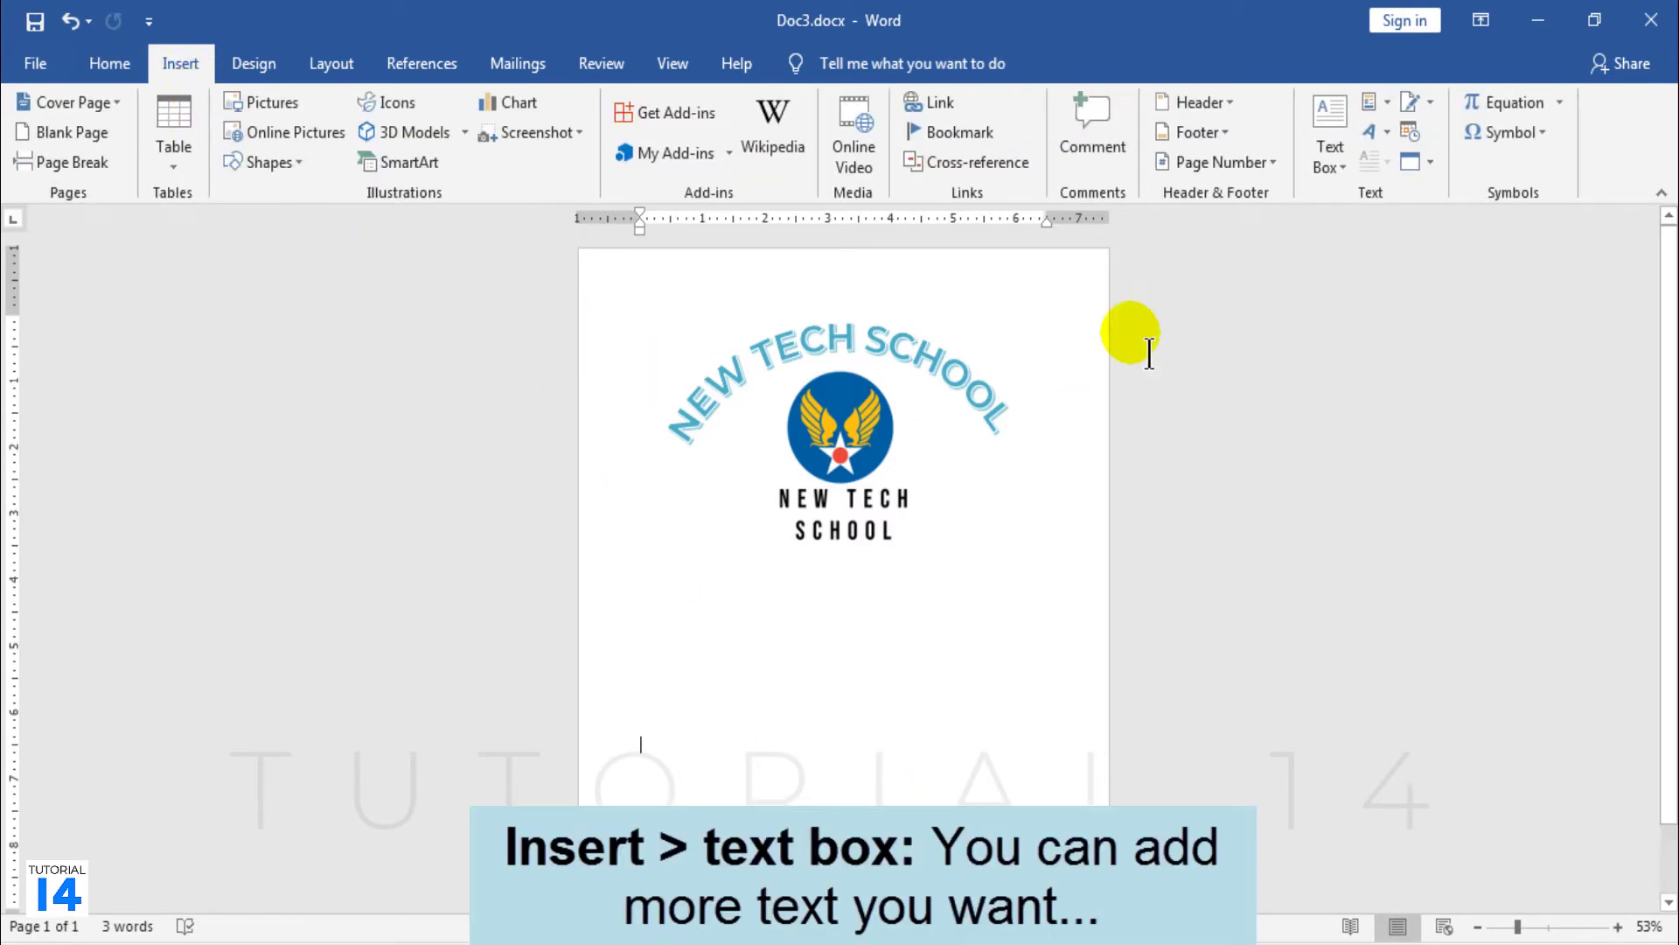
left_click(1329, 140)
left_click(1233, 324)
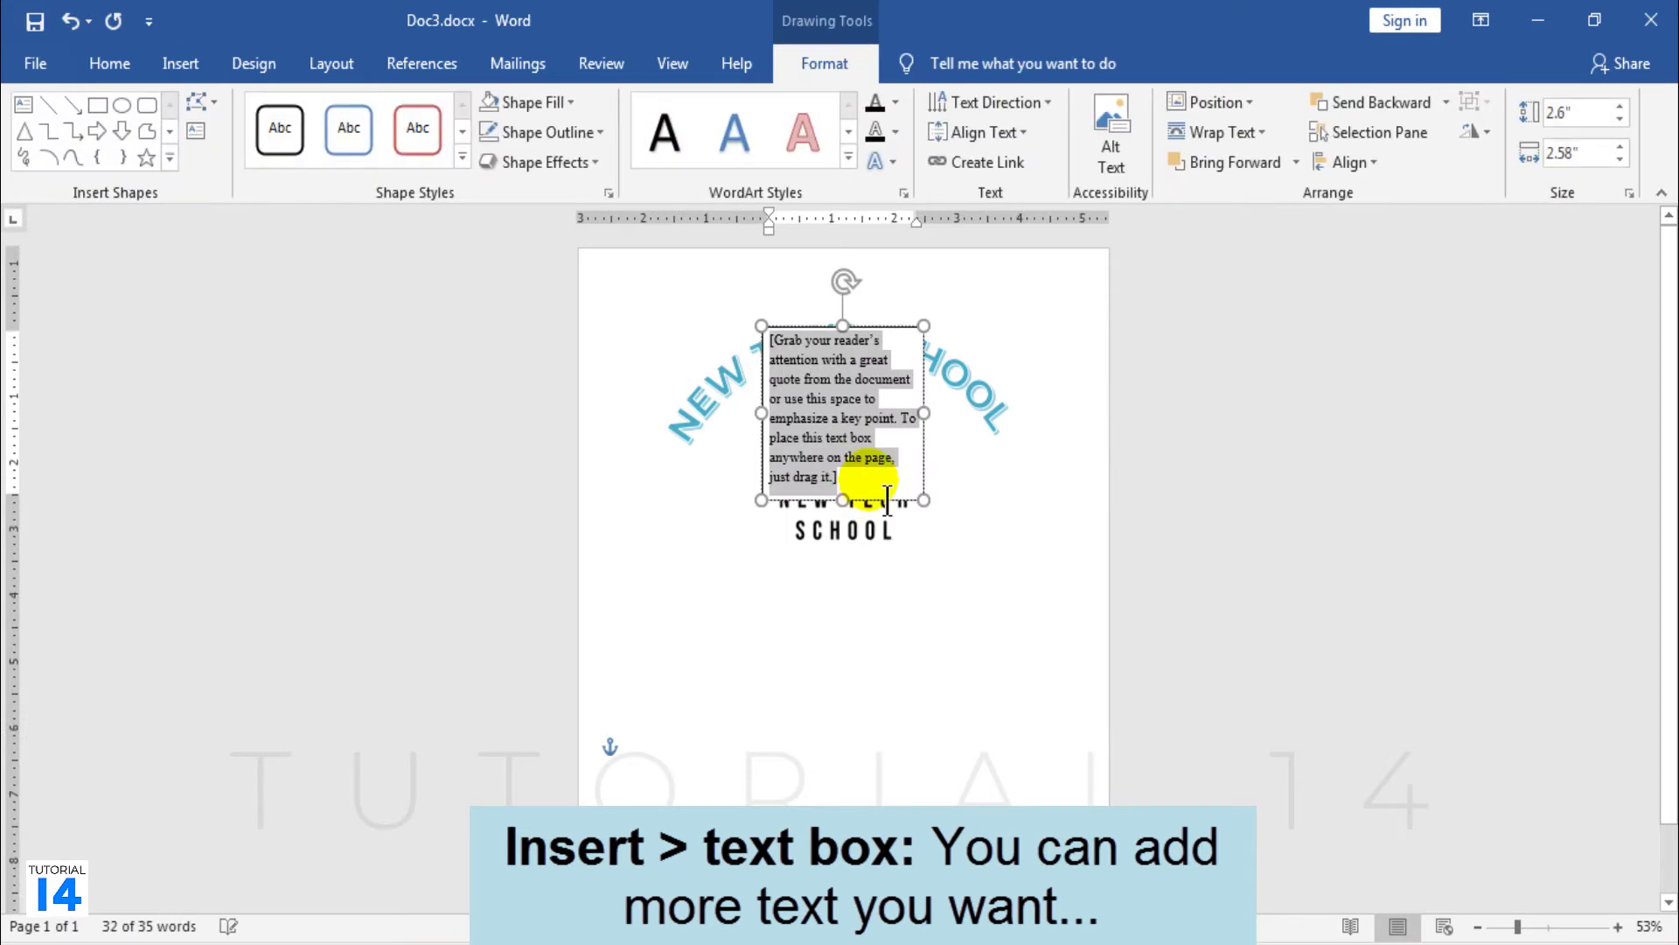
left_click_drag(892, 516, 764, 746)
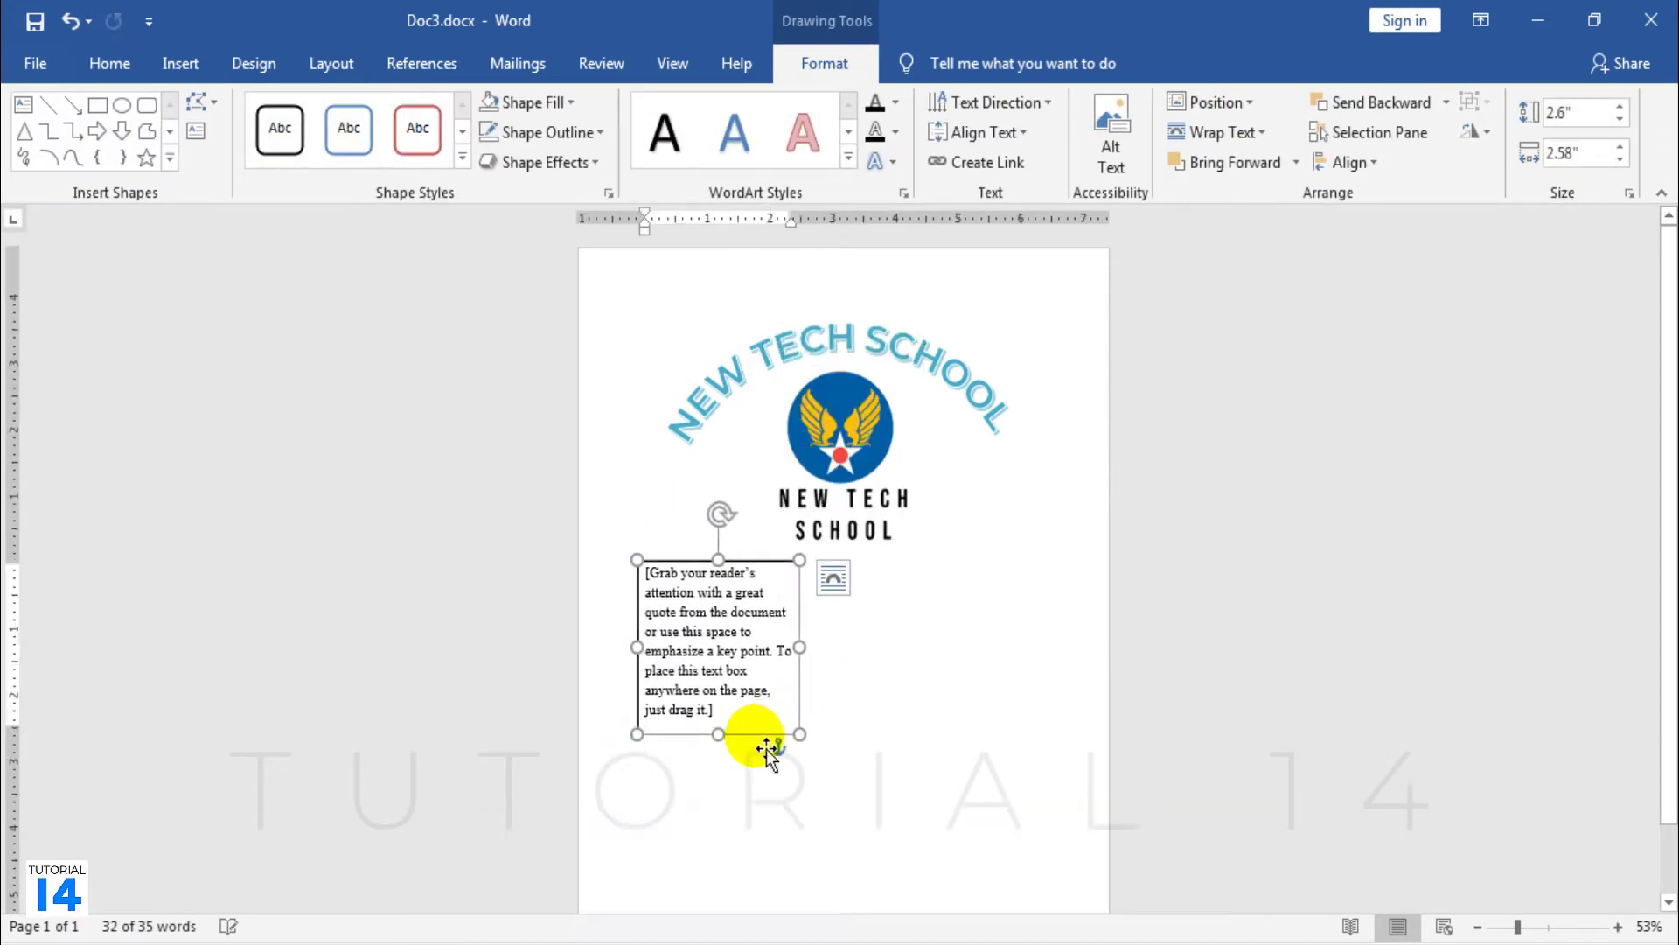
Replace the new text box's placeholder text with "TITLE HERE"
left_click(734, 711)
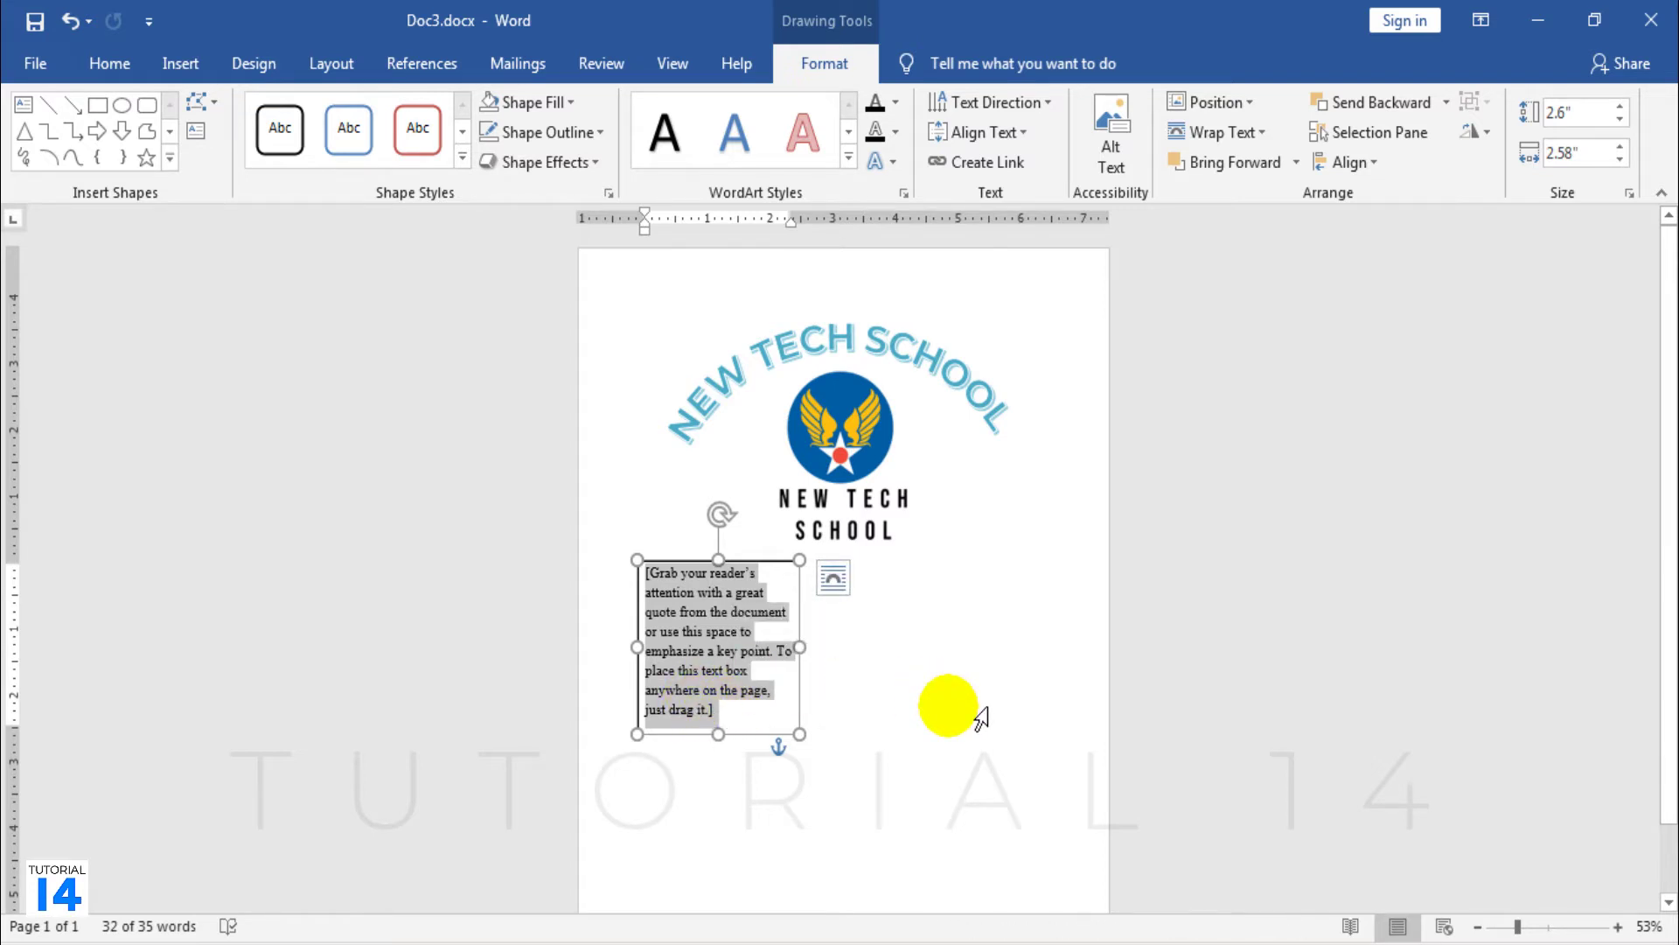
type("TITLE ")
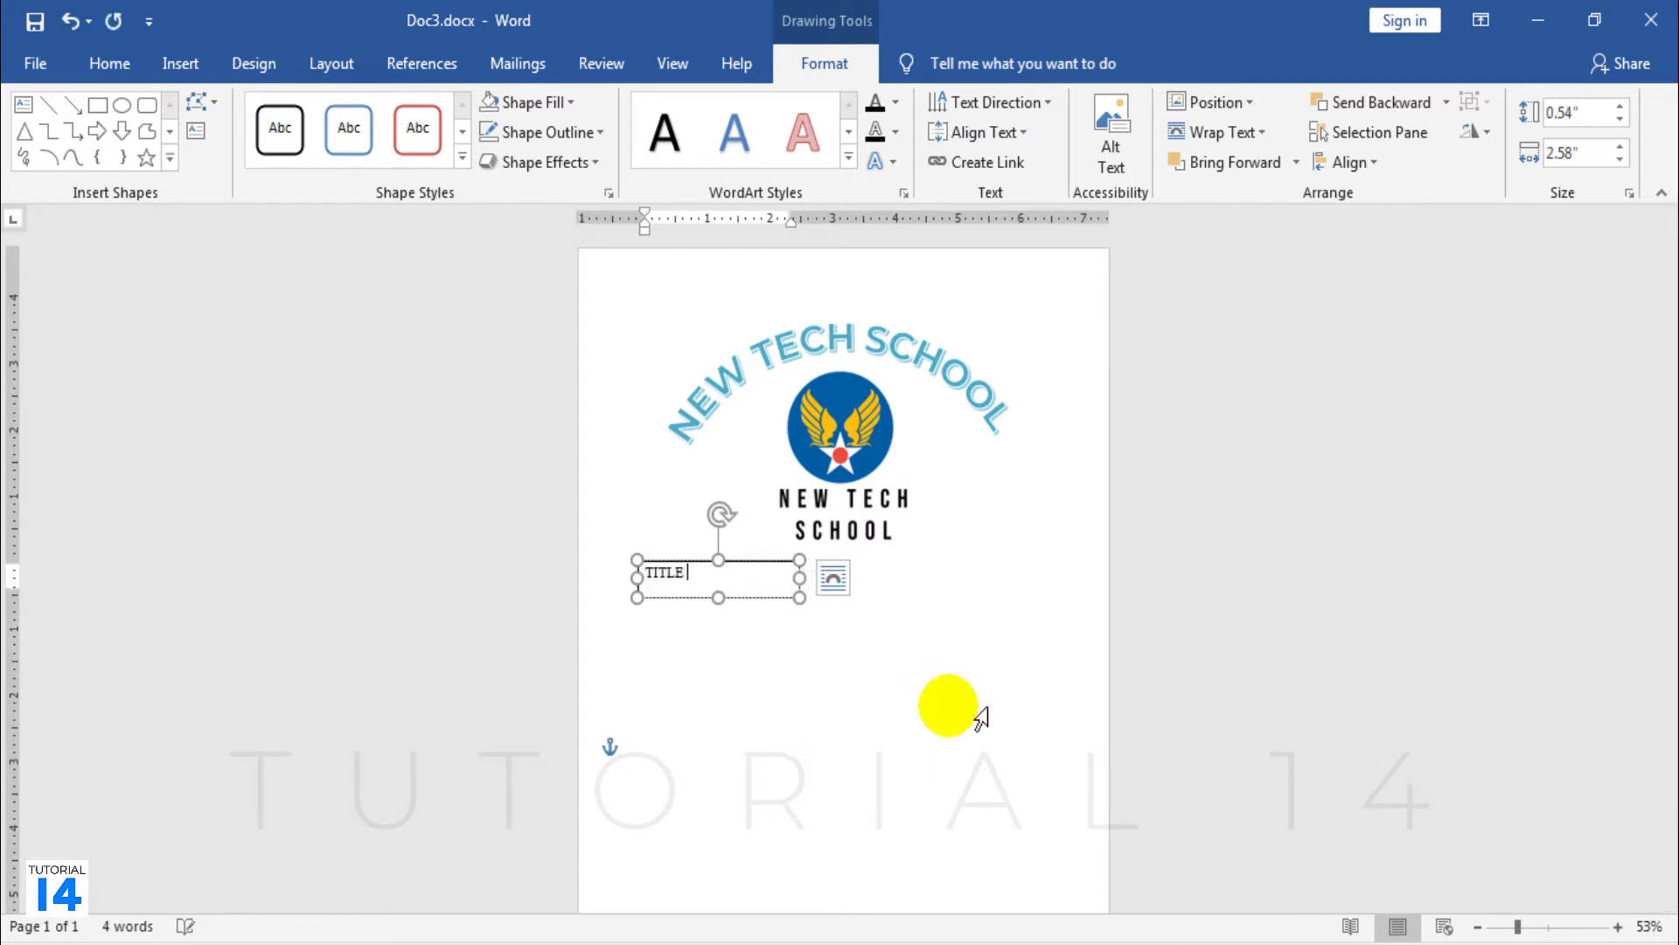
type("HERE")
Format the TITLE HERE text in Montserrat, size 28, bold
key("ctrl+a")
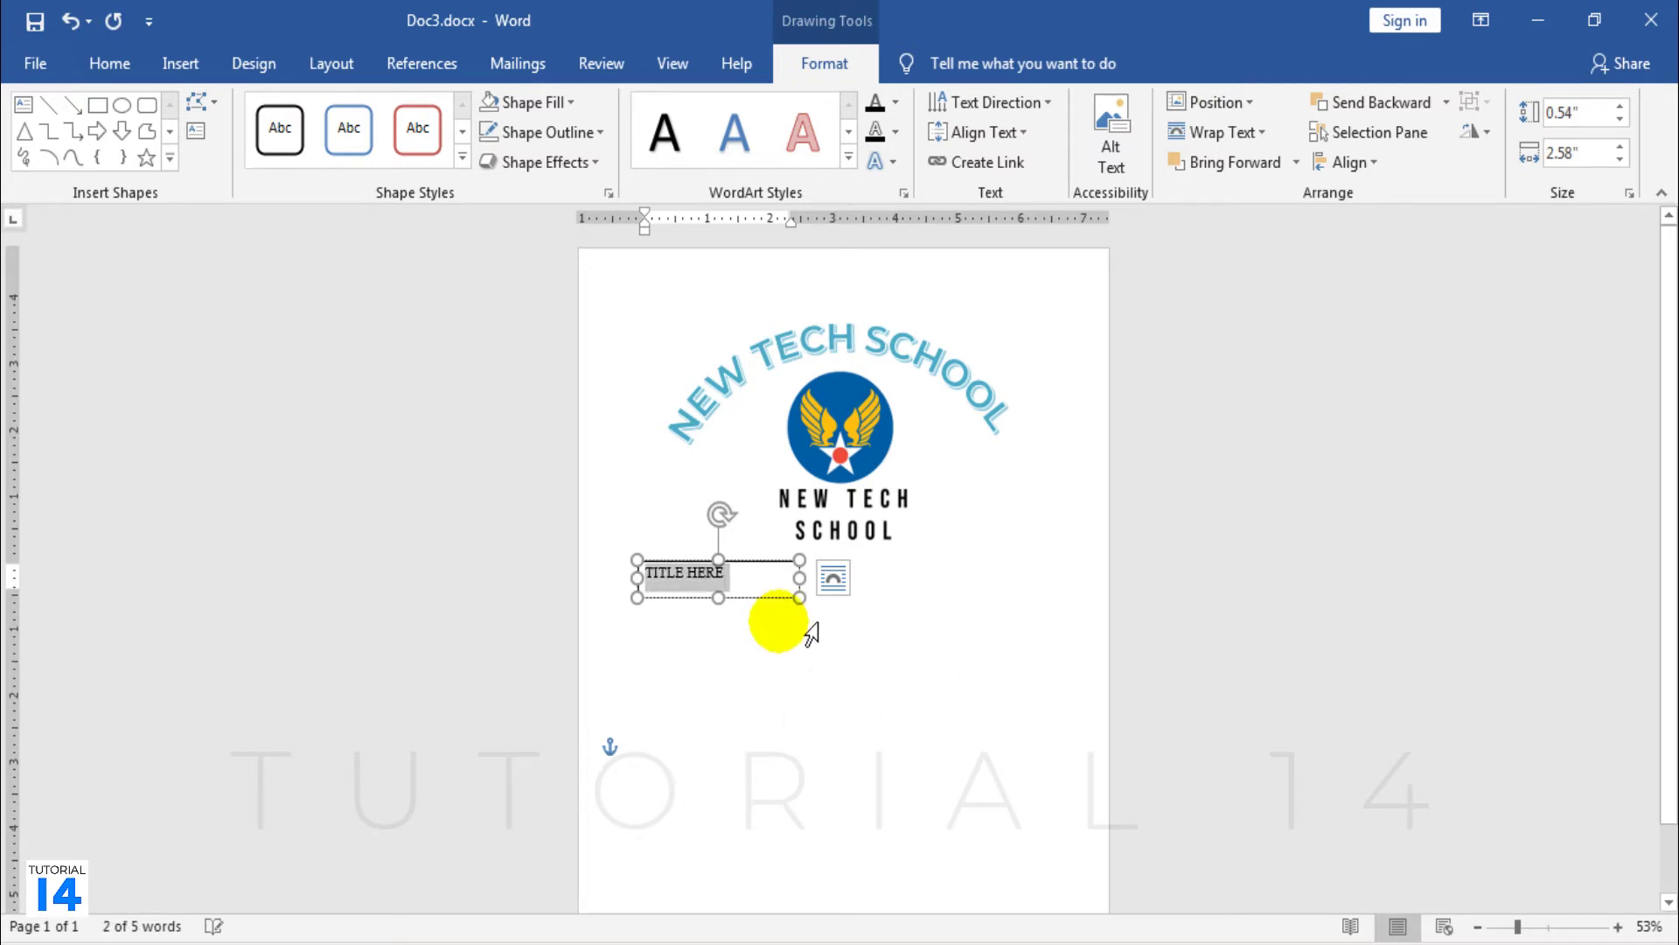
left_click(128, 62)
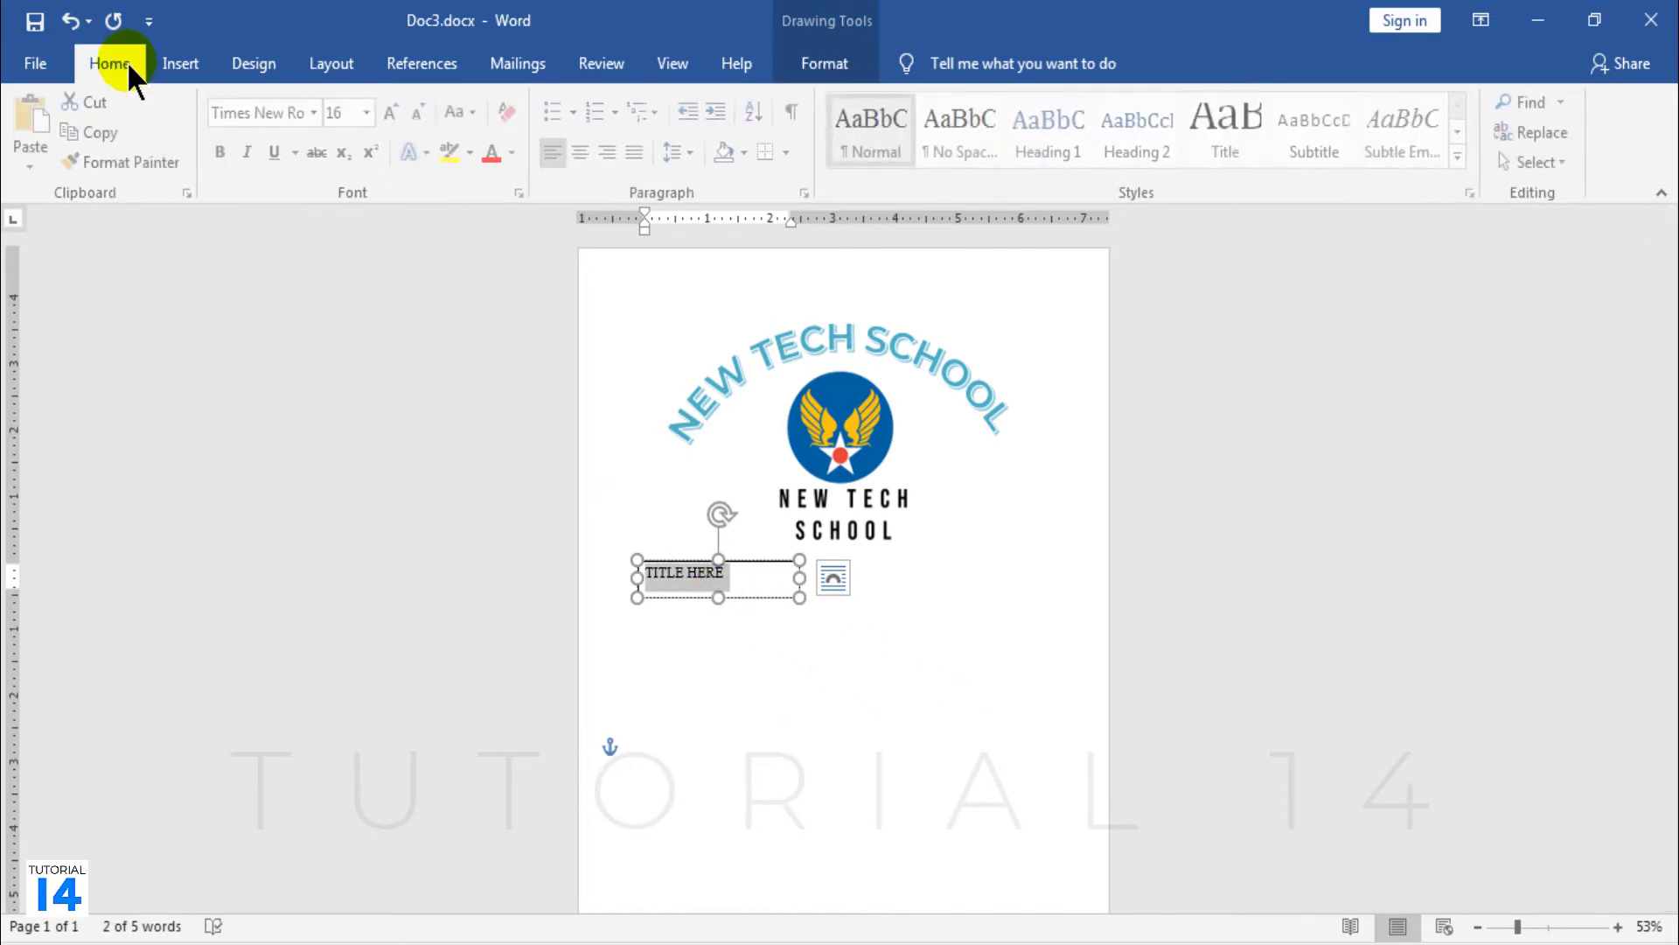
left_click(305, 122)
type("Montserrat")
key("Return")
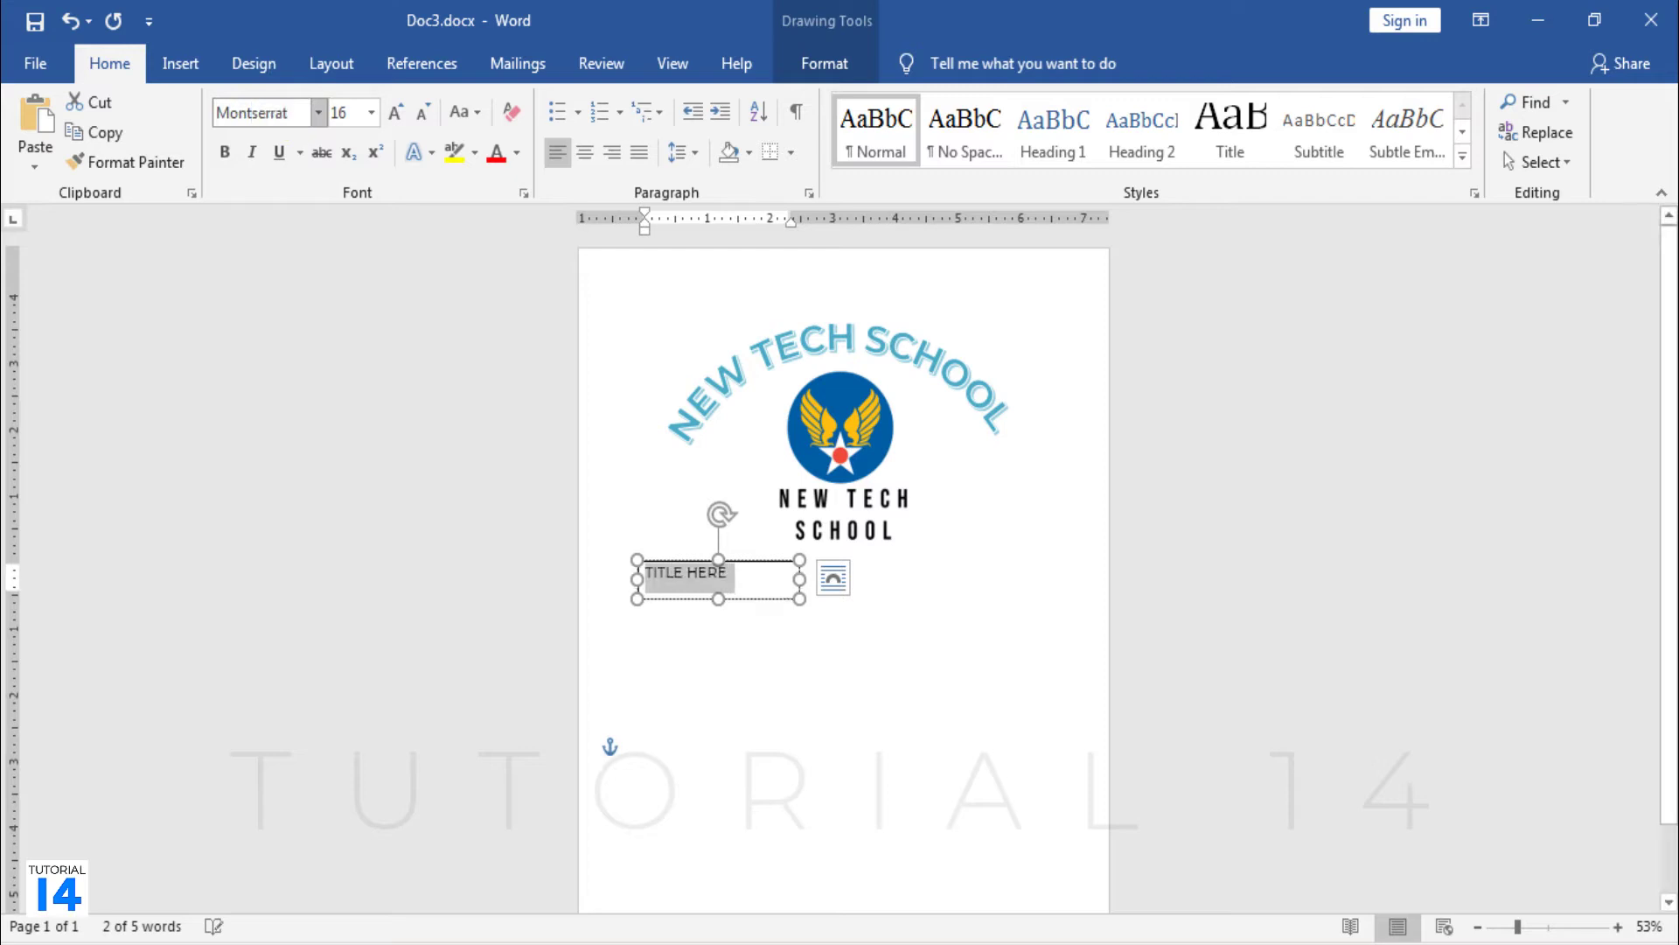
left_click(371, 112)
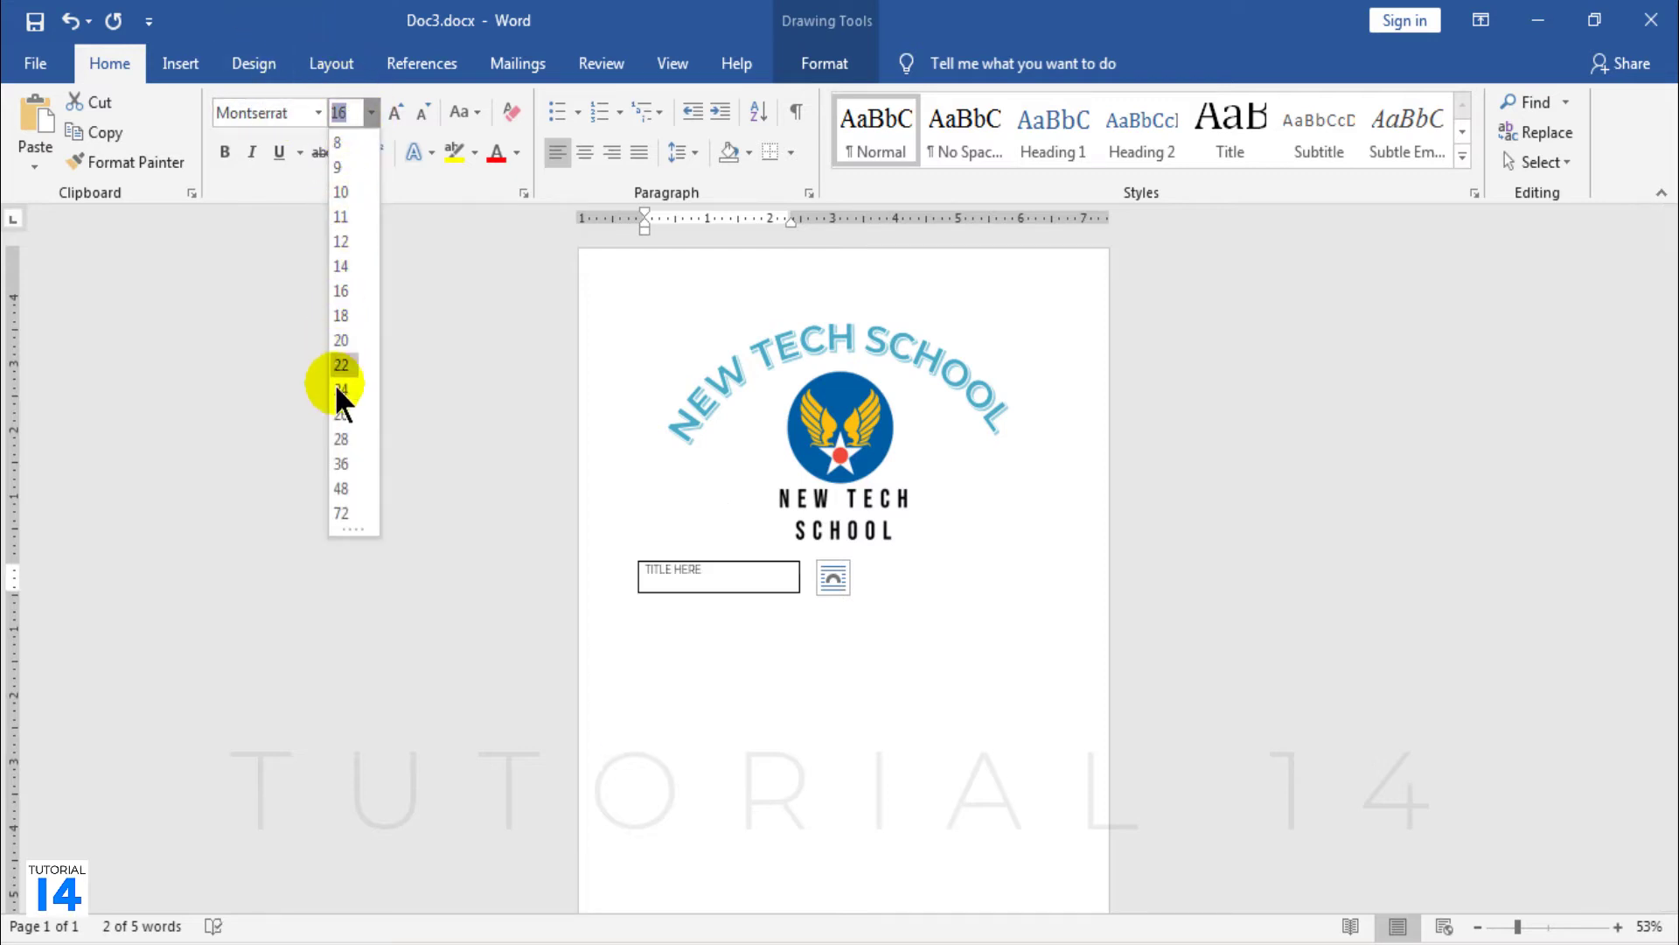
left_click(341, 438)
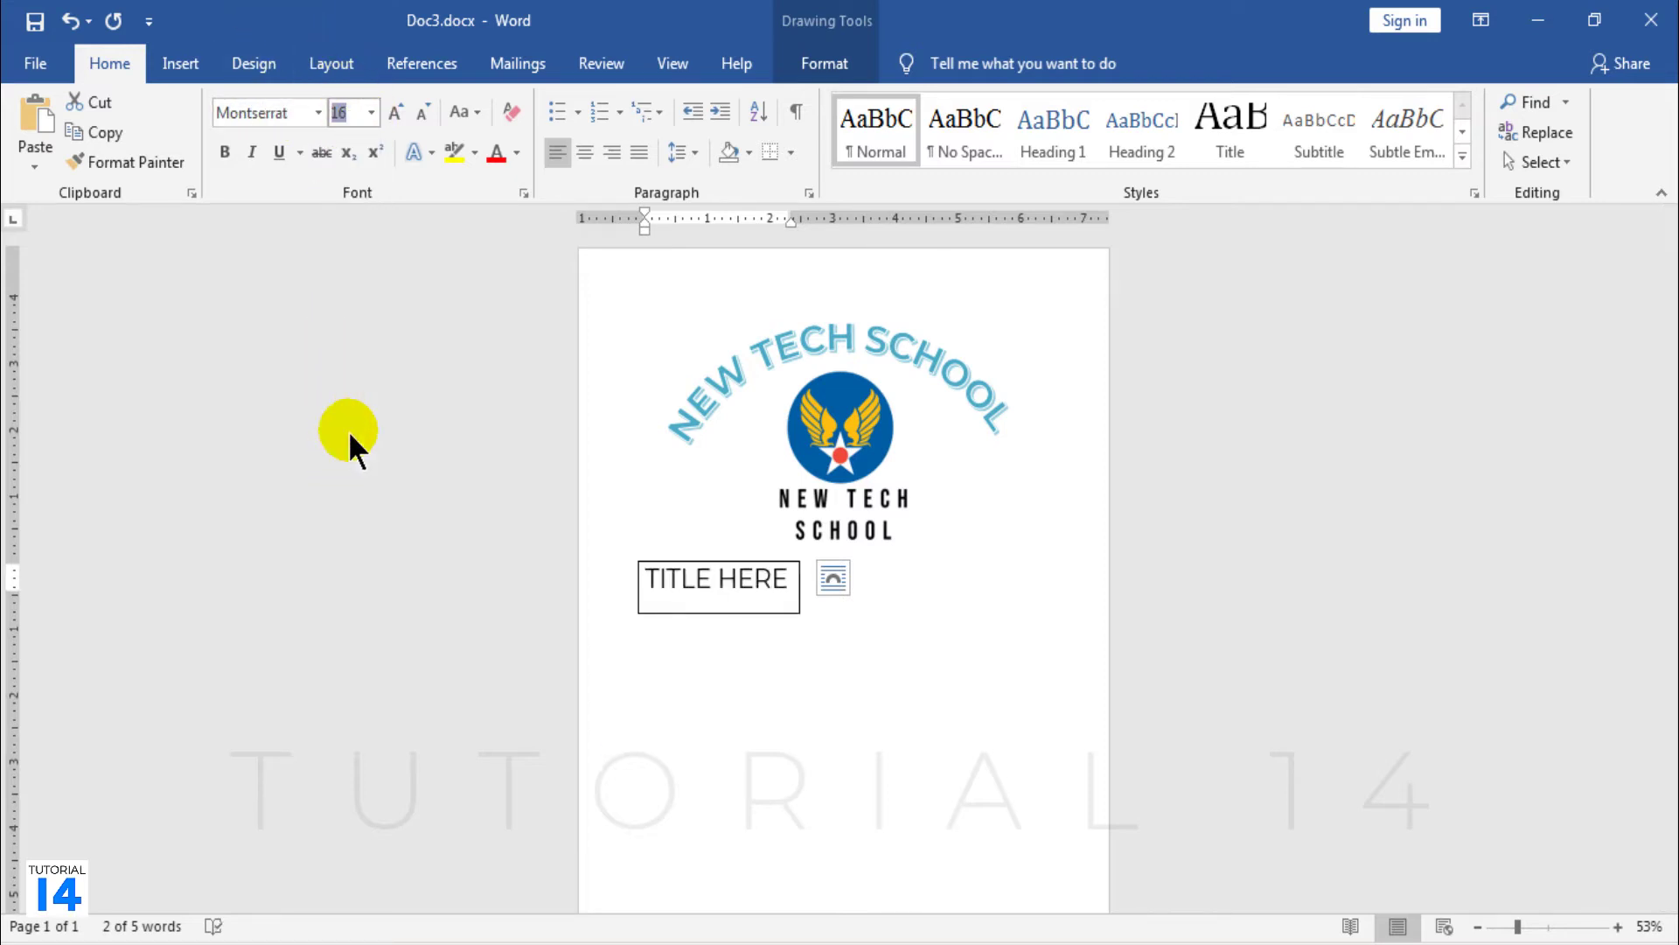
left_click(225, 152)
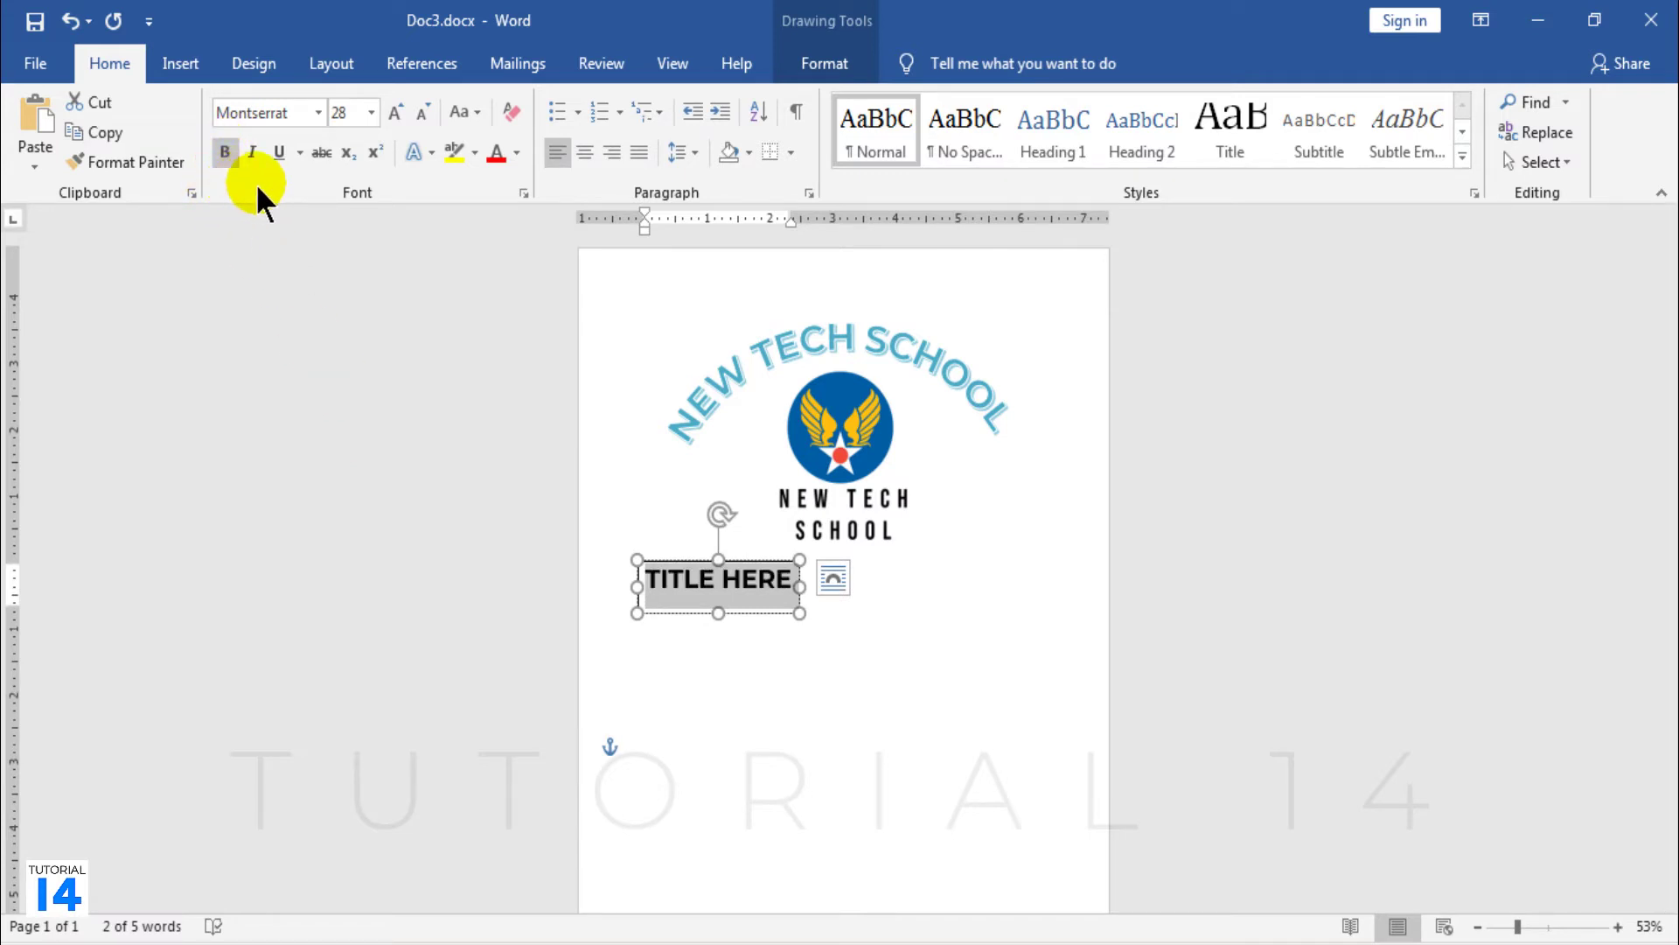
Set the TITLE HERE box's wrapping to in front of text and center the box under the logo
left_click(830, 582)
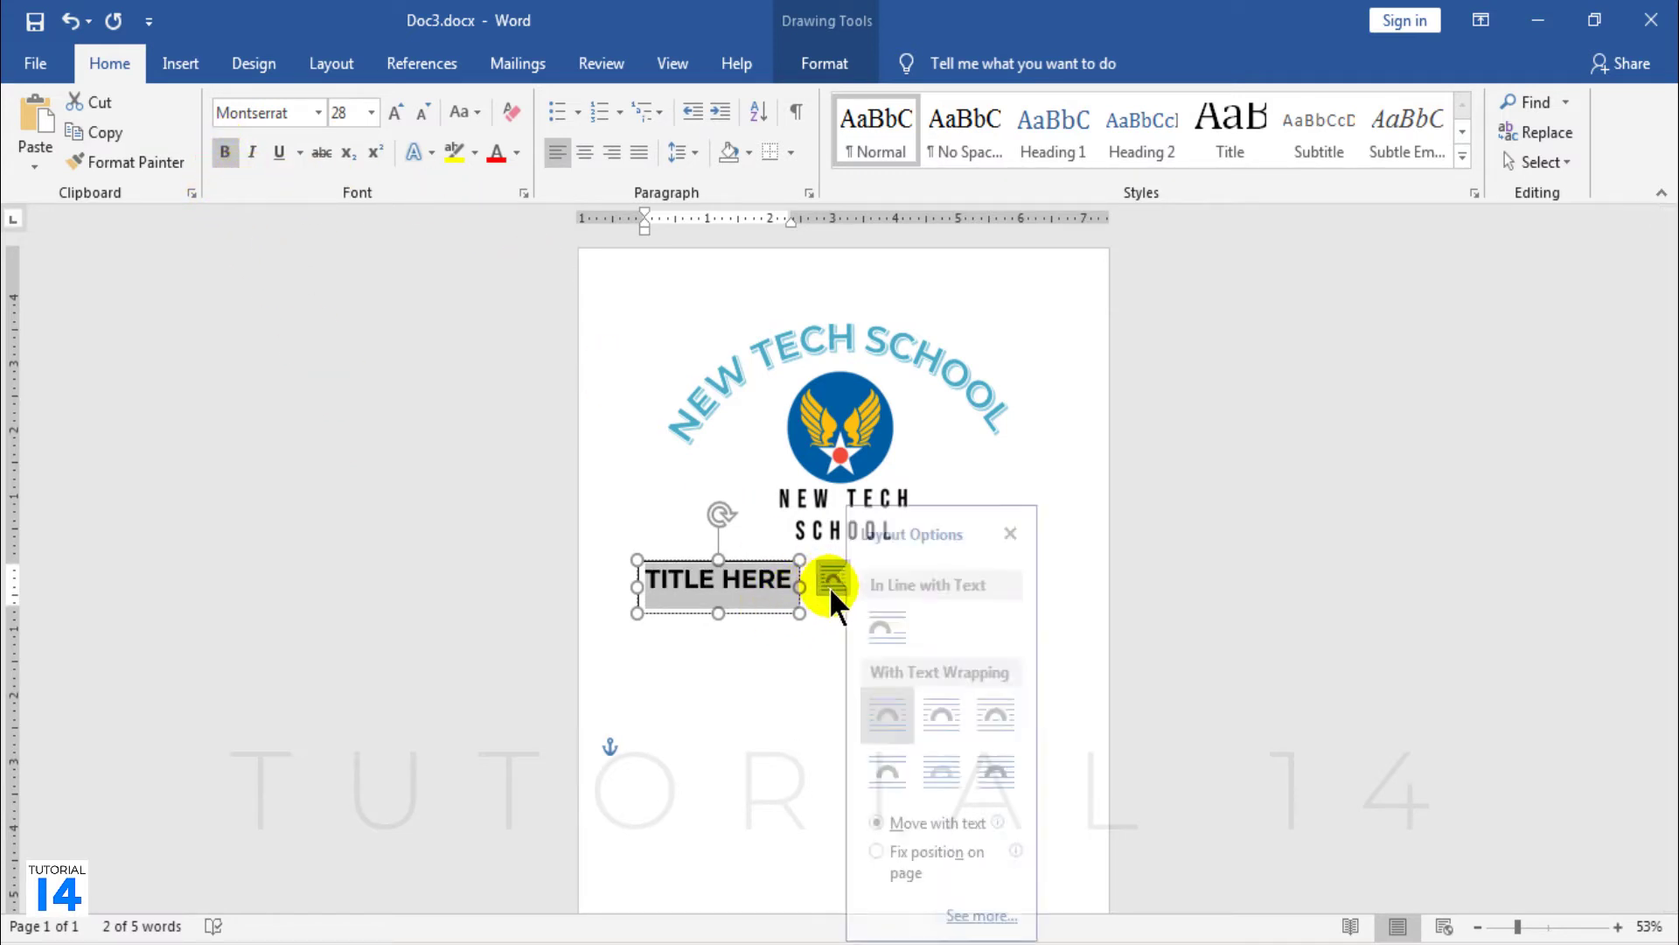
left_click(1014, 771)
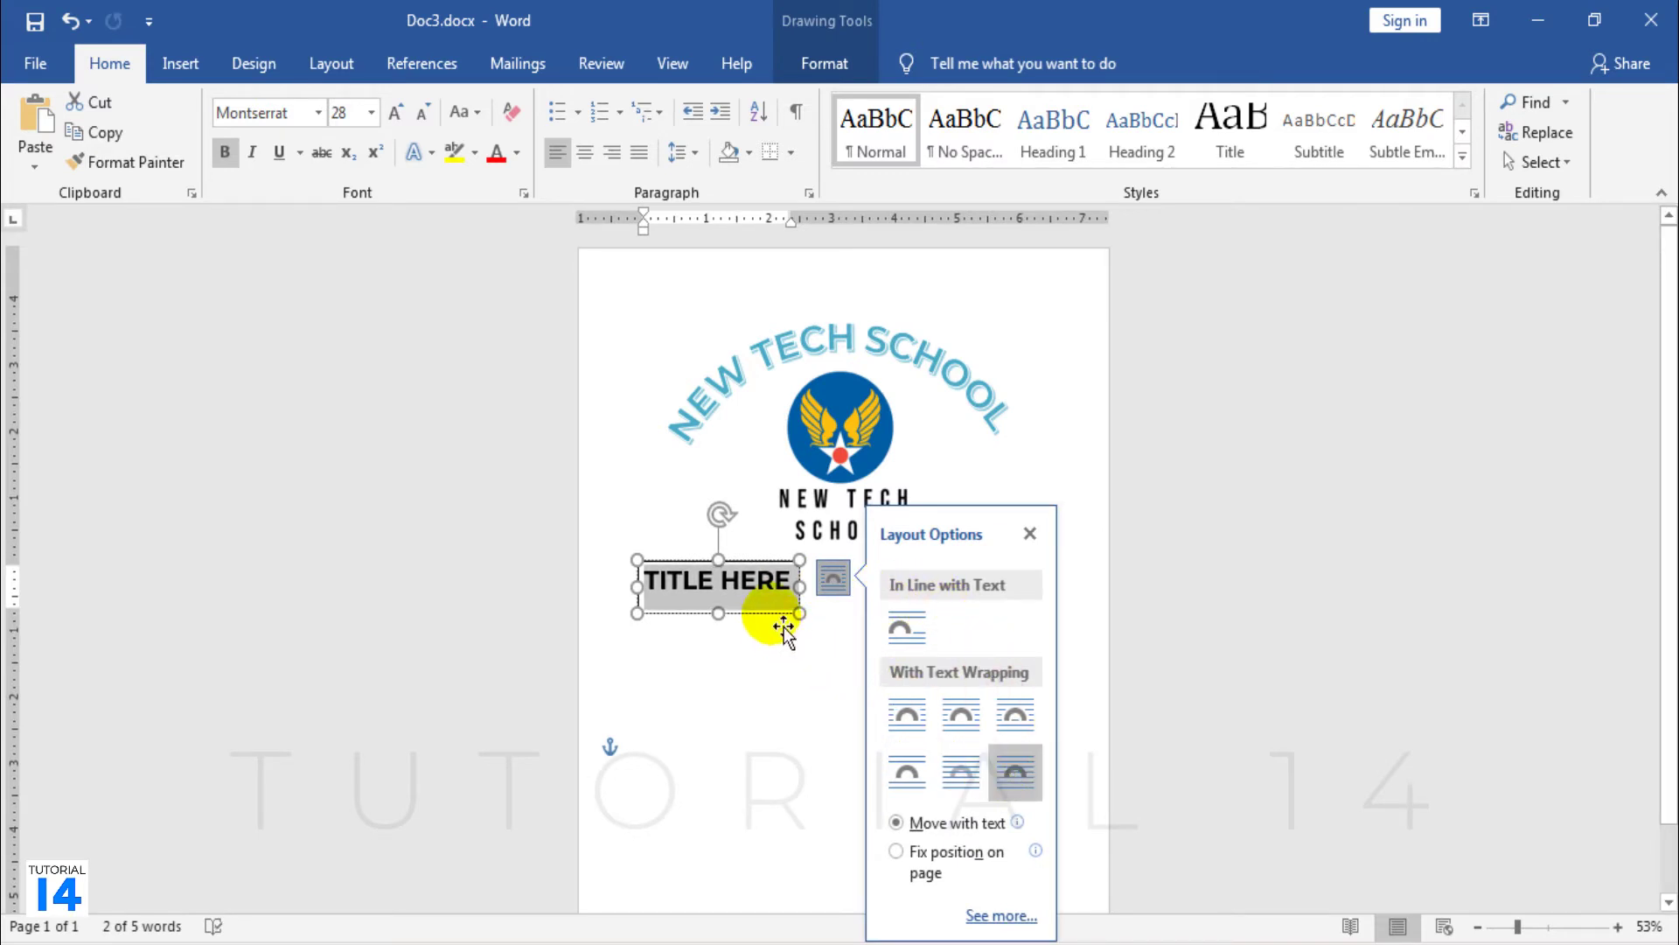
left_click_drag(784, 626, 893, 626)
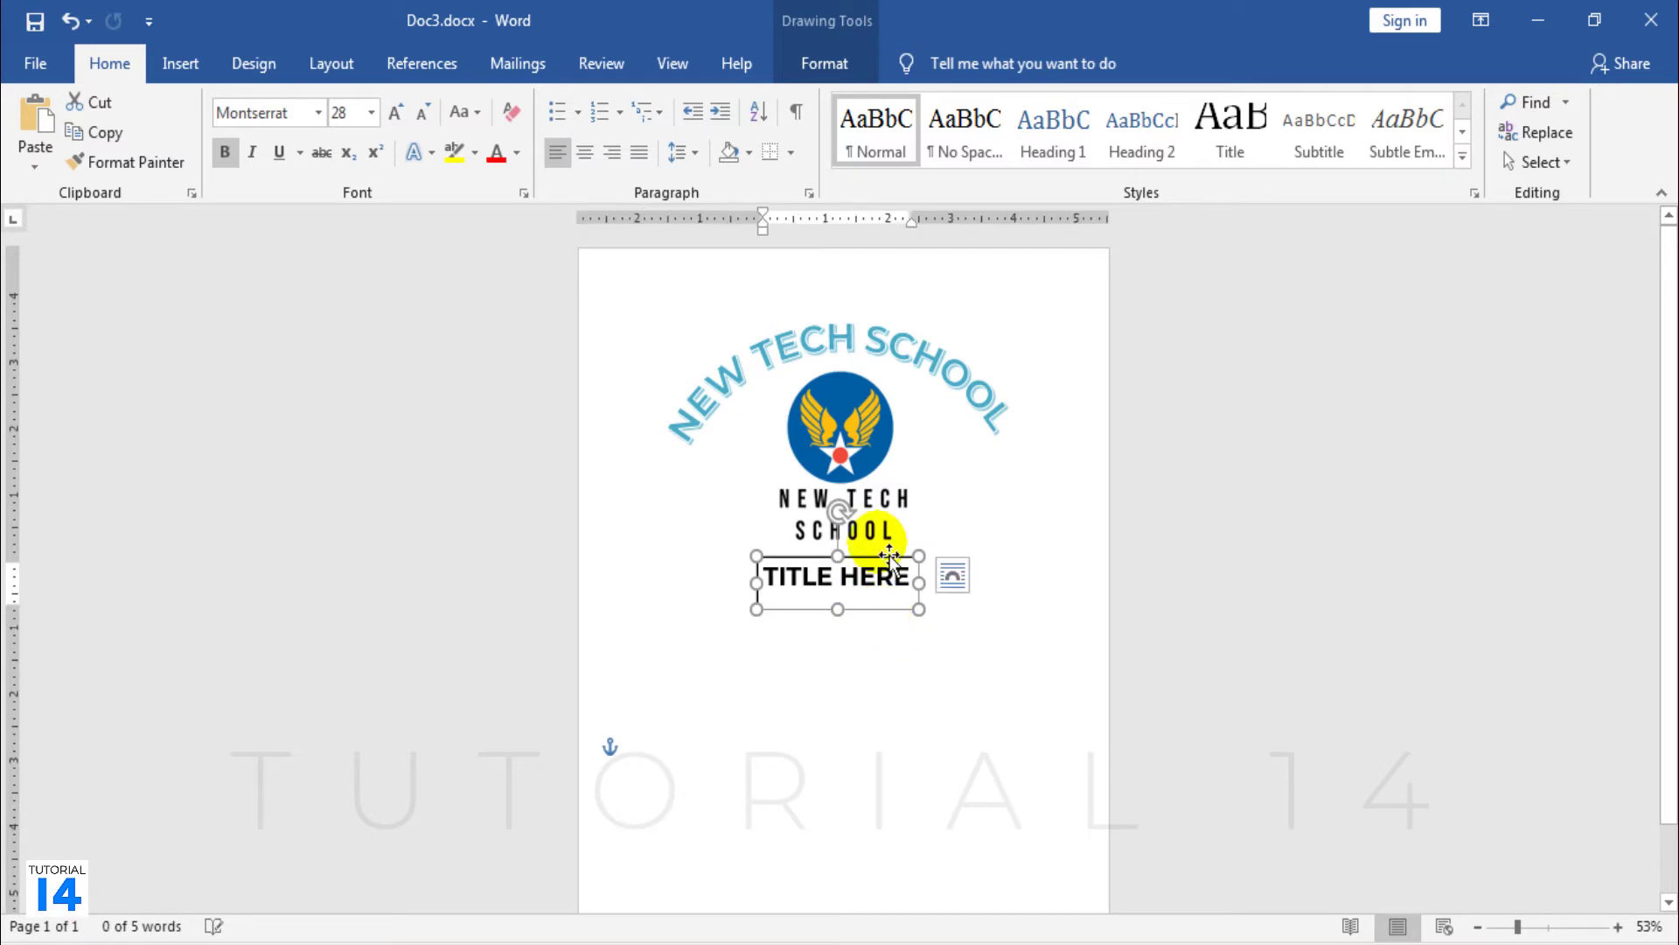
Remove the fill and the outline from the TITLE HERE text box
left_click(805, 66)
left_click(570, 101)
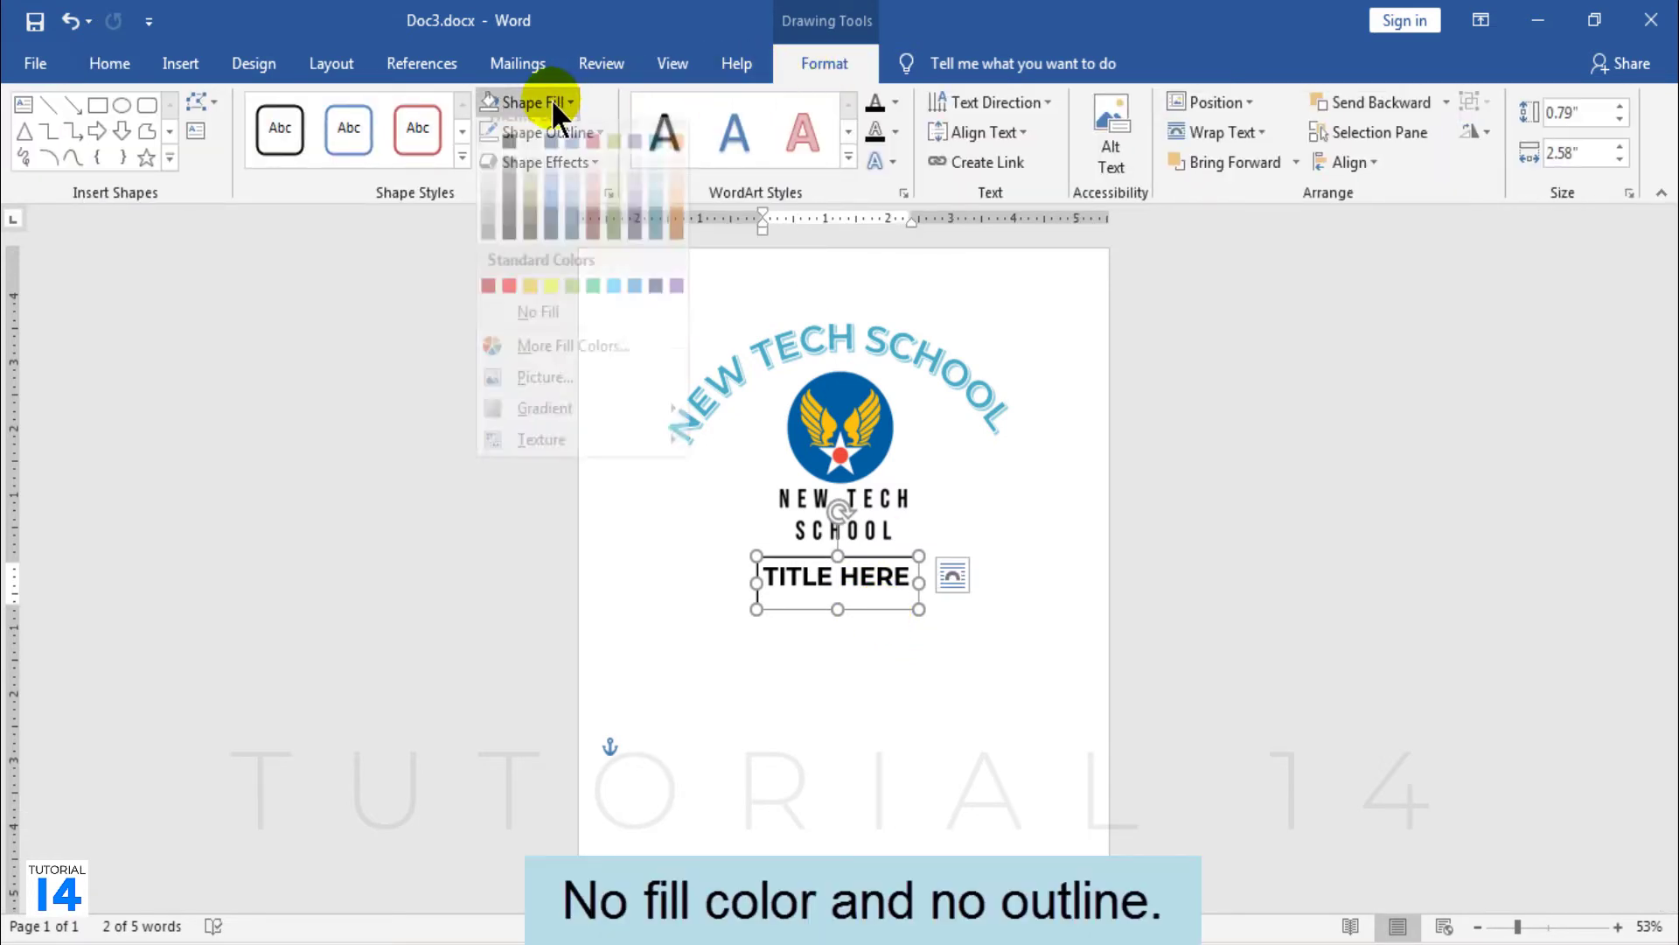
left_click(521, 329)
left_click(539, 134)
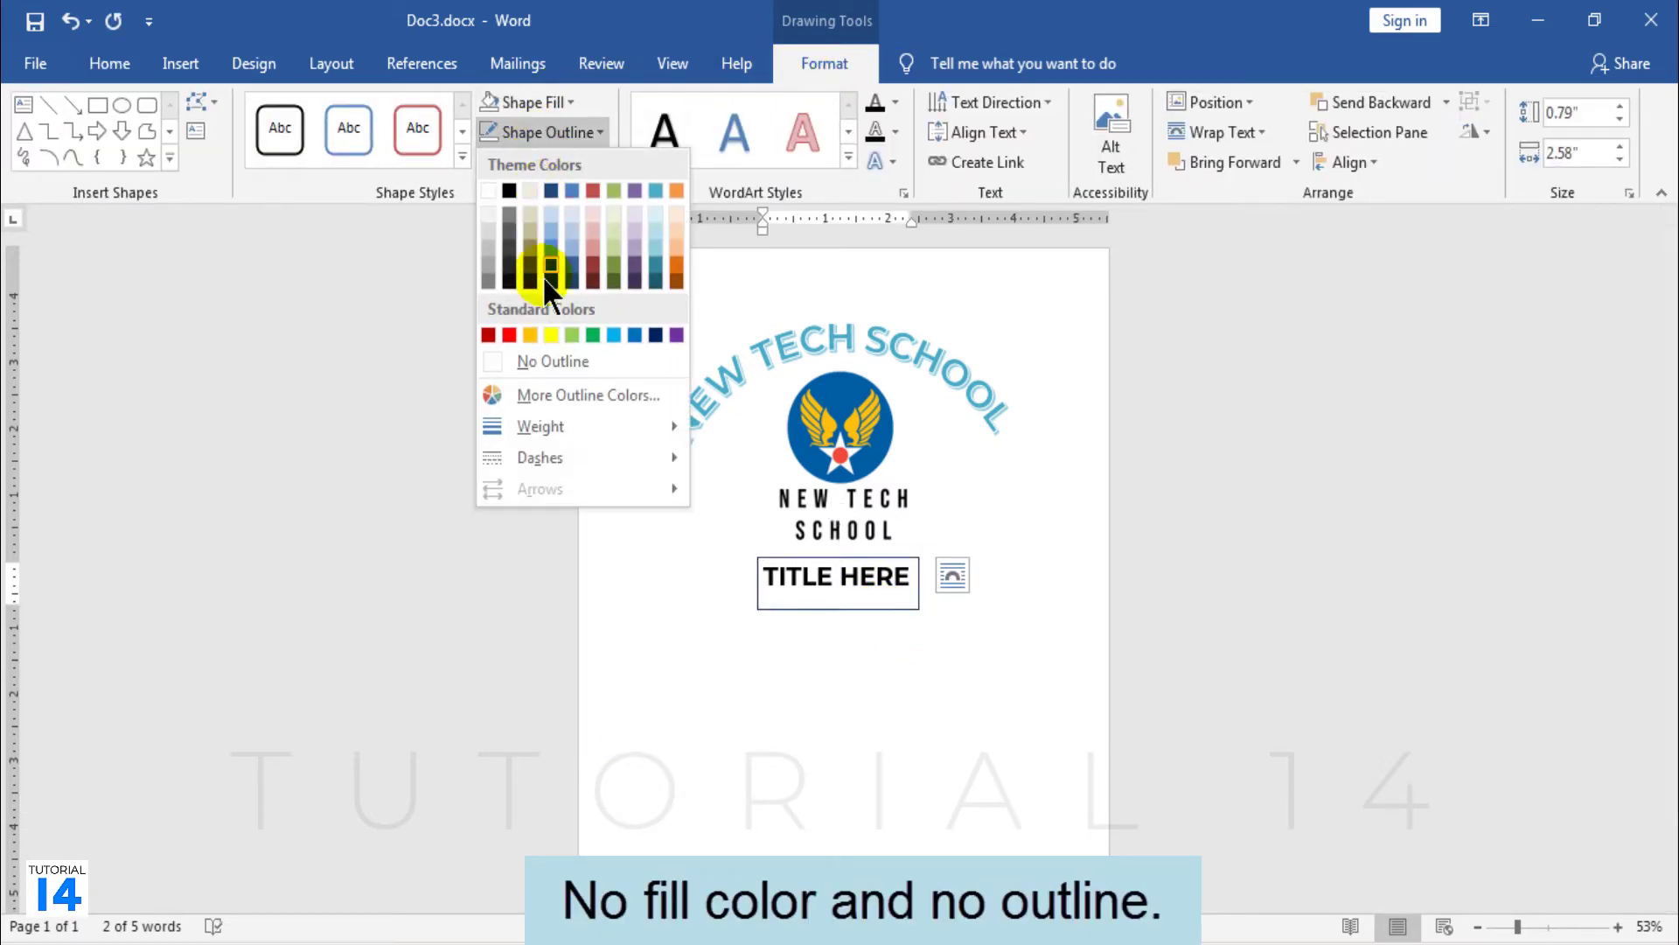
left_click(542, 355)
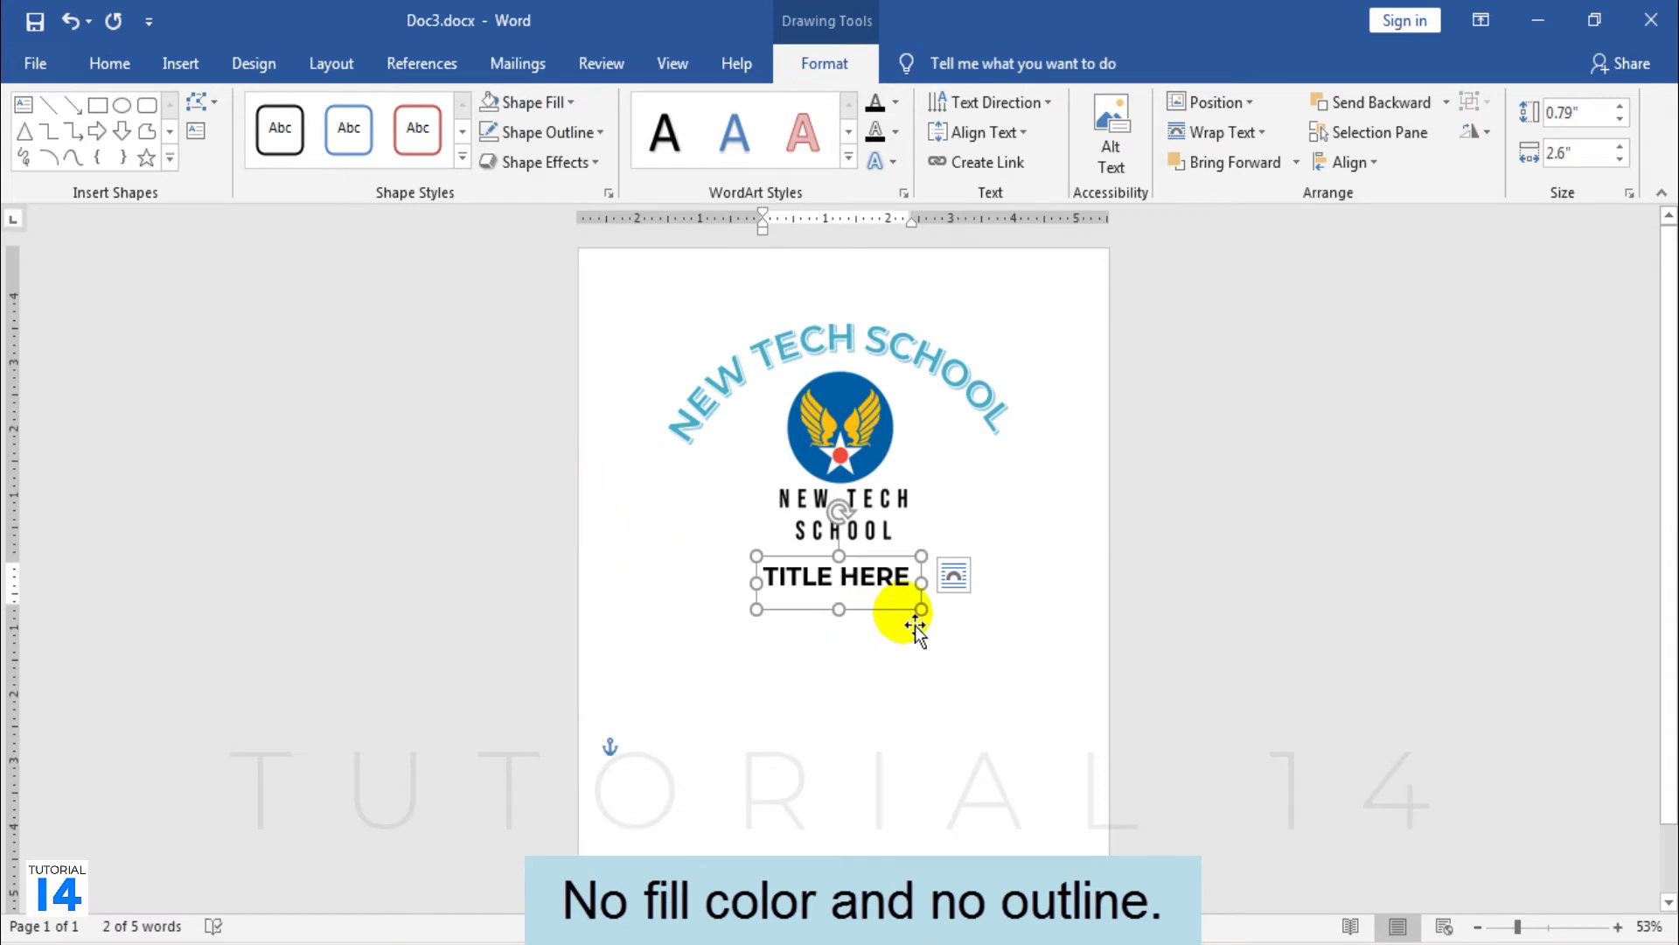
Duplicate the TITLE HERE box directly below itself and replace the copy's text with "YEAR: 2020 -"
left_click_drag(867, 623, 900, 650)
key("ctrl+d")
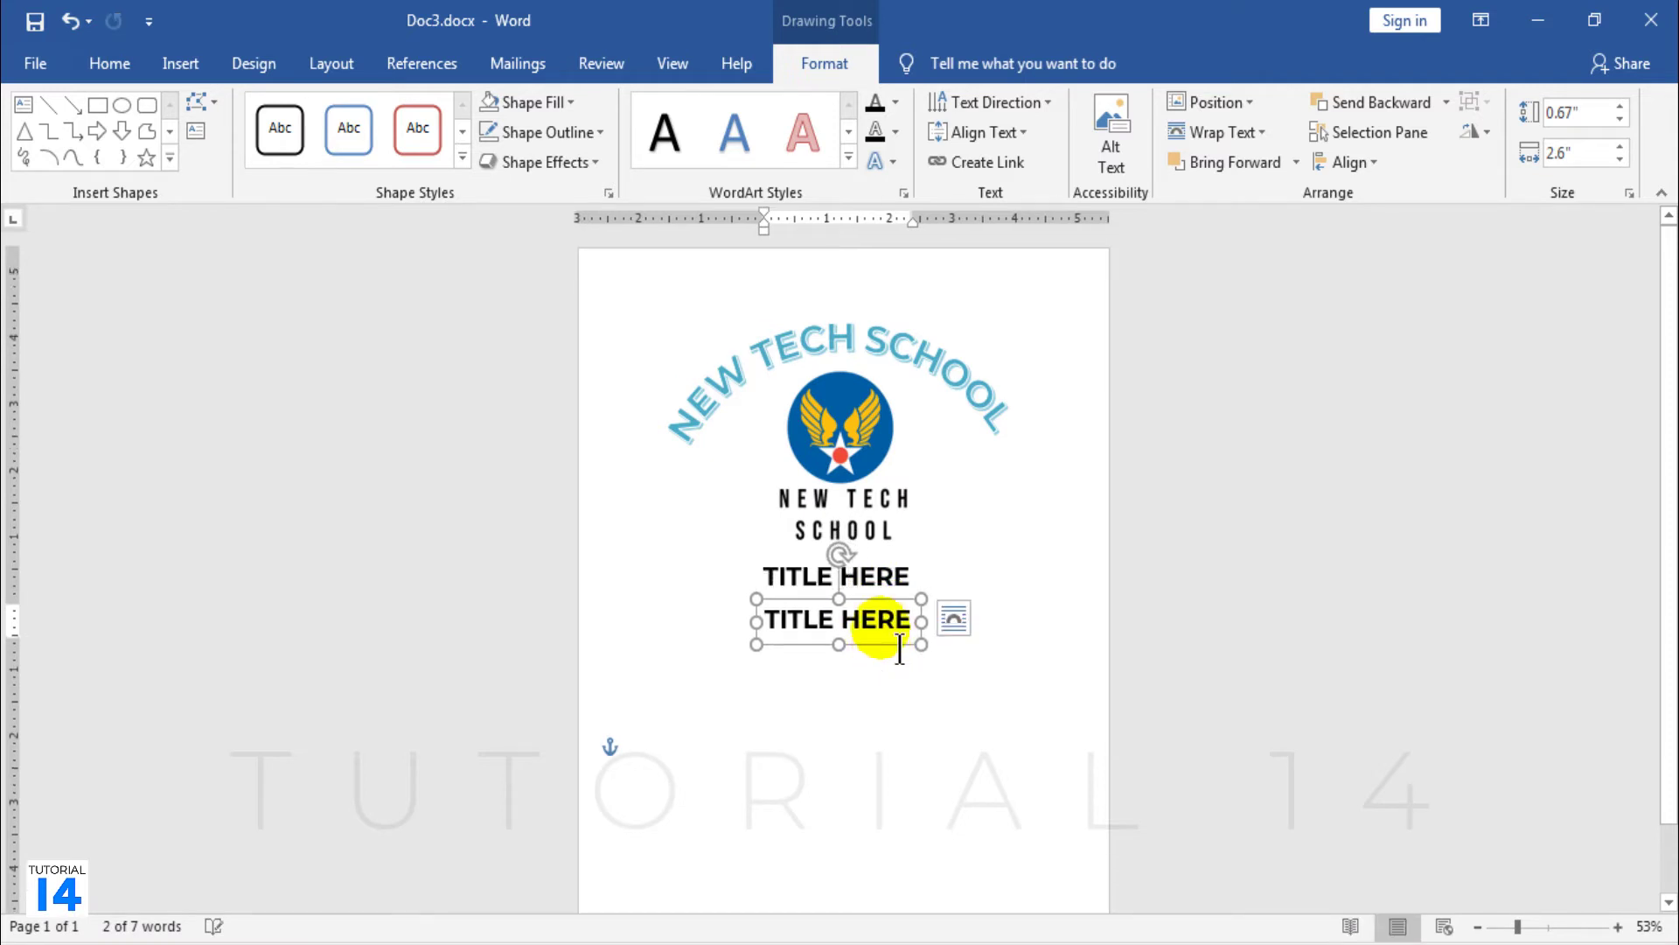
key("ctrl+a")
type("Y")
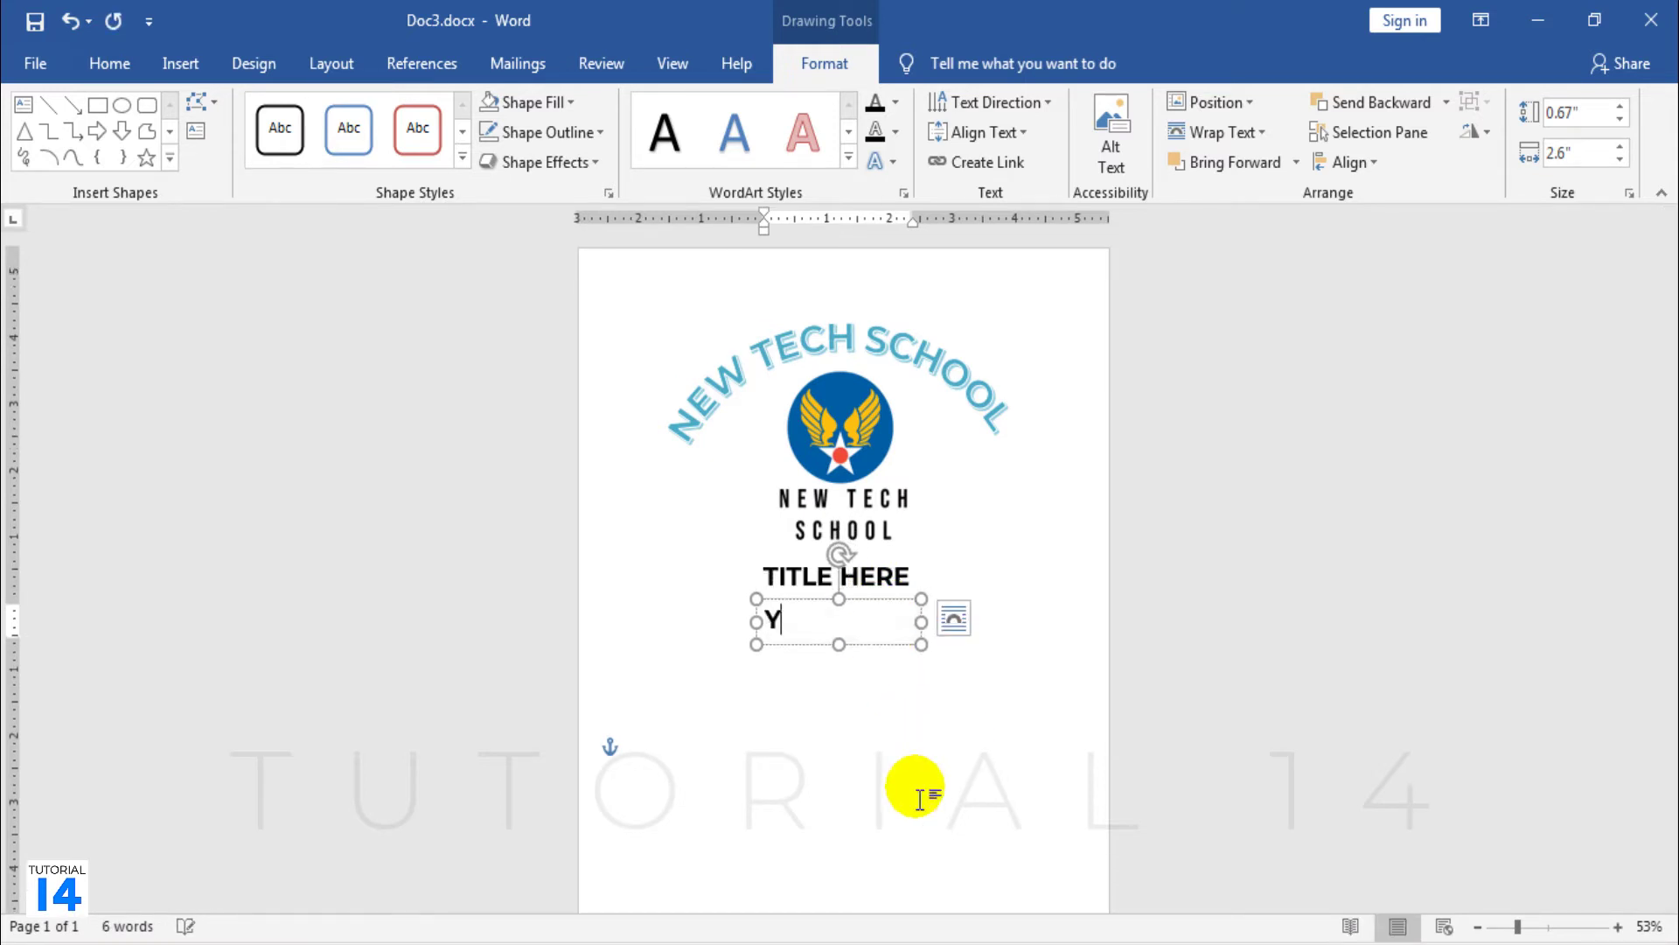
type("EAR: 2020")
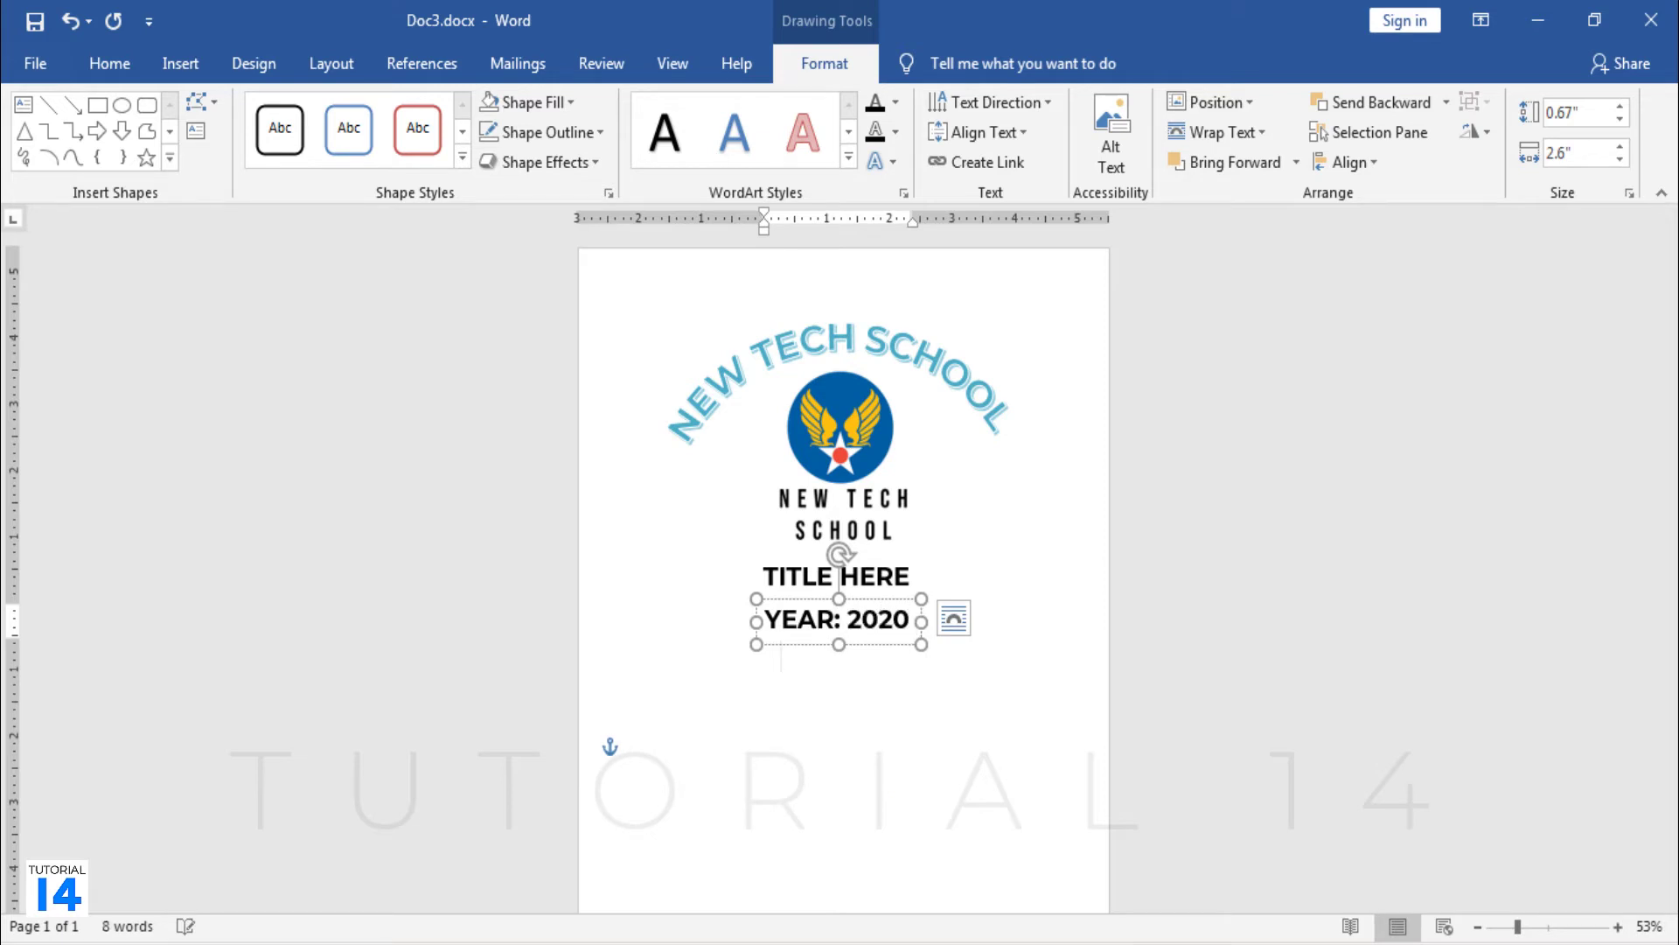
type(" -")
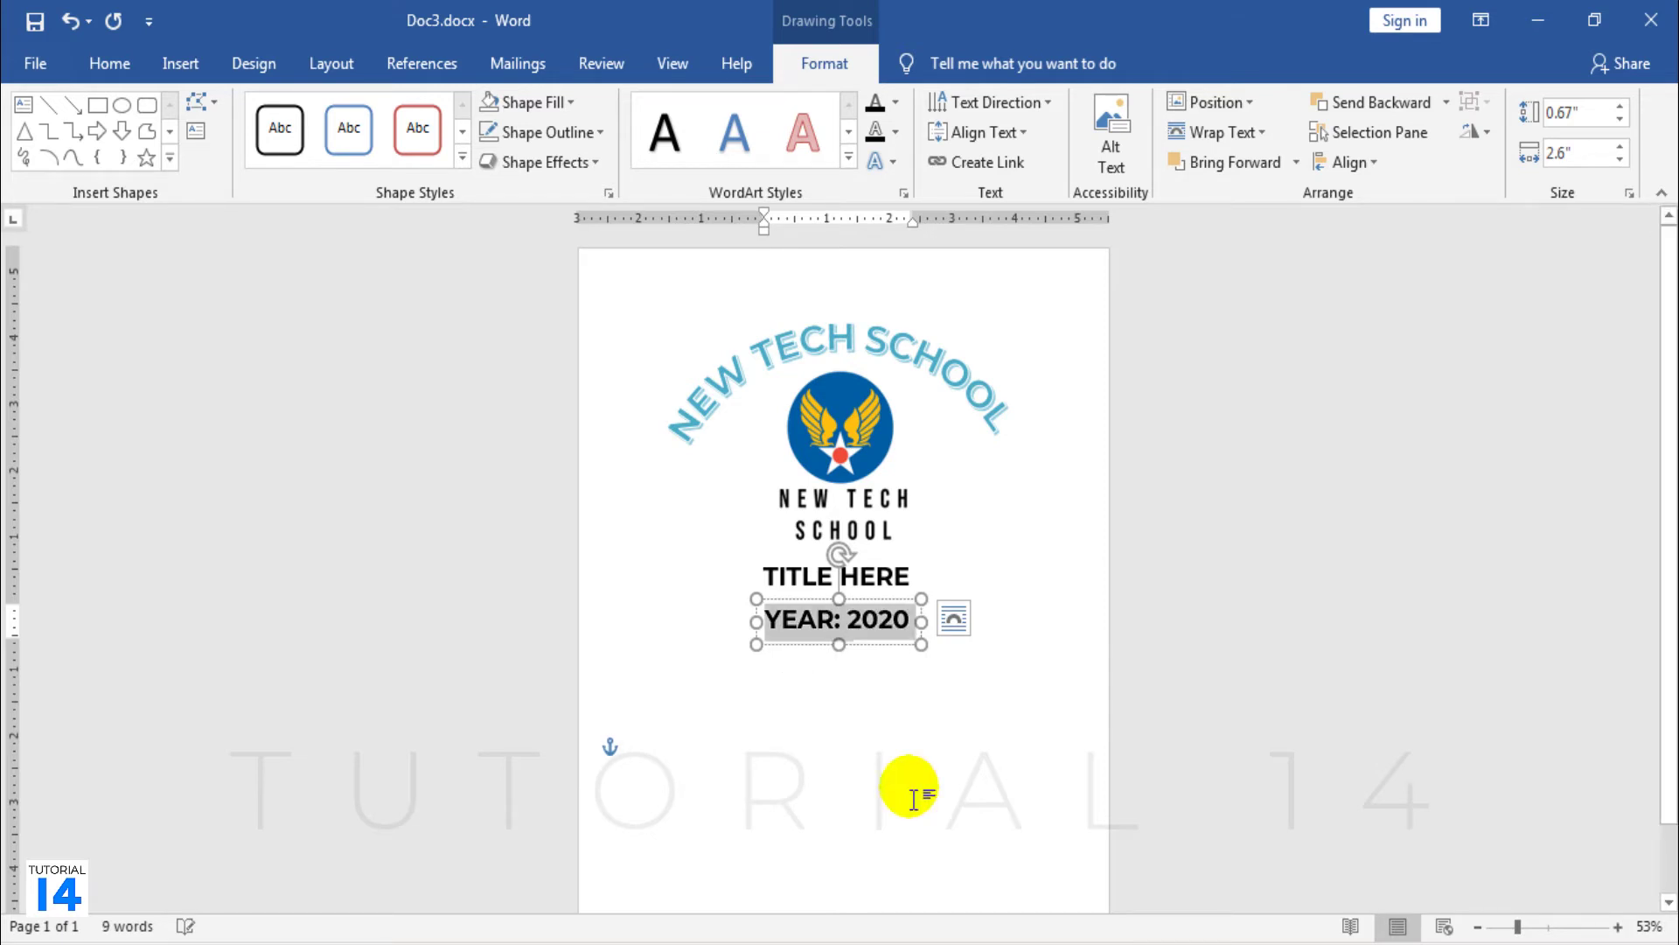
Widen the year box, complete its text as "YEAR: 2020 - 2021" without bold, and fit and center the box under the title
left_click_drag(755, 621, 692, 619)
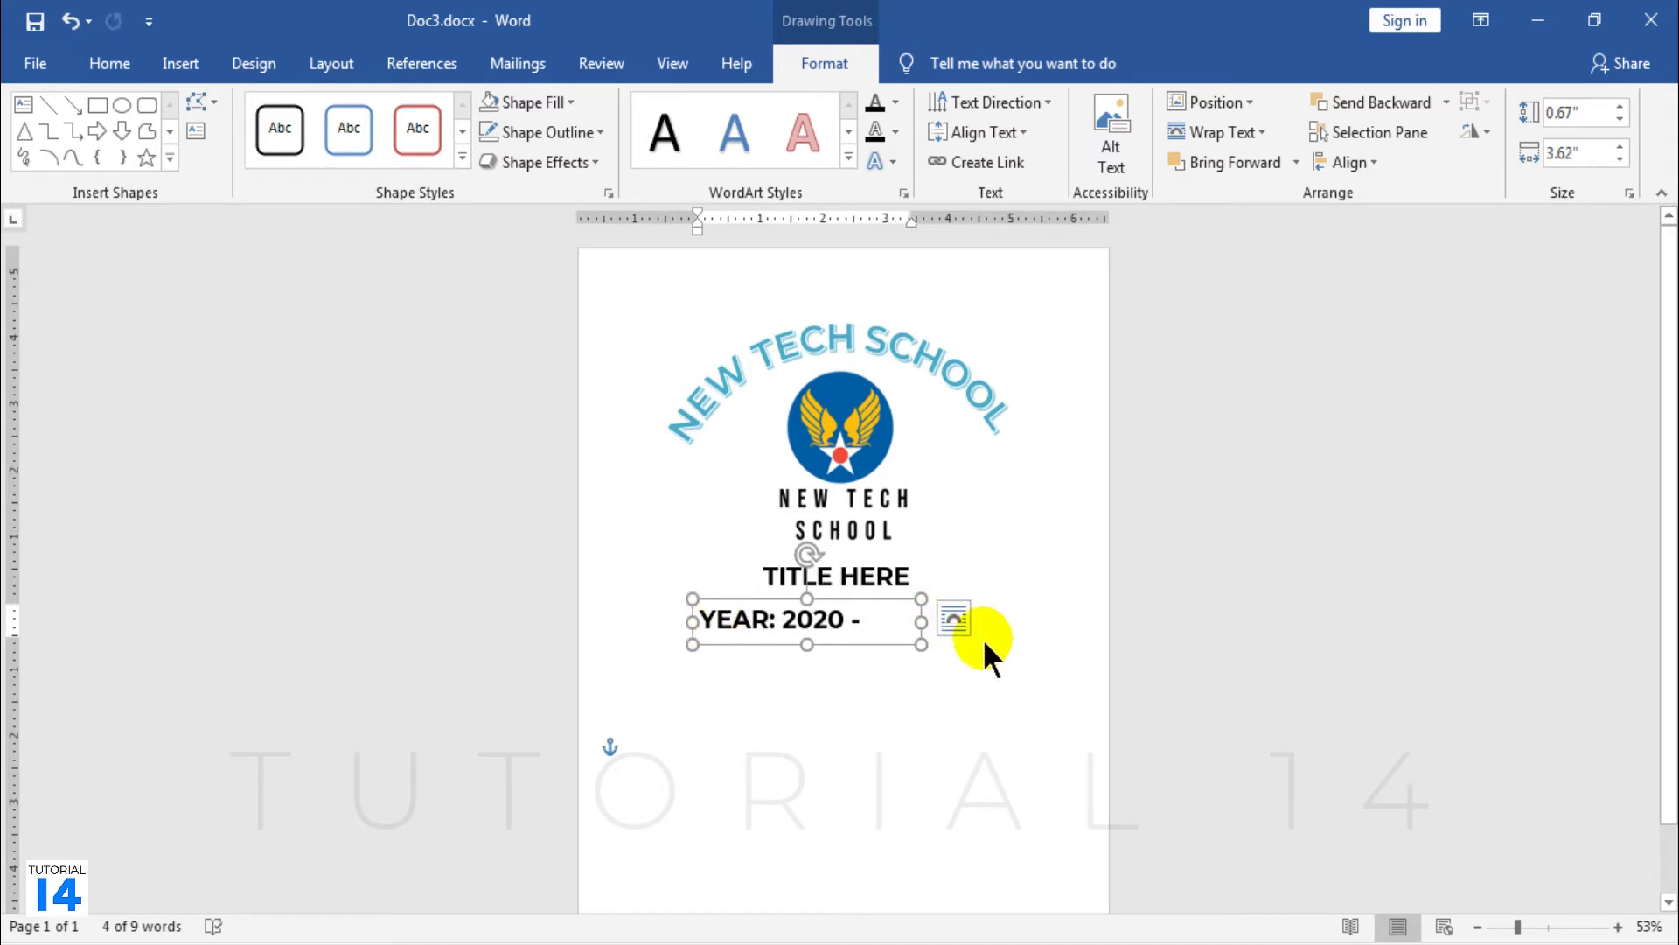
left_click_drag(922, 621, 958, 645)
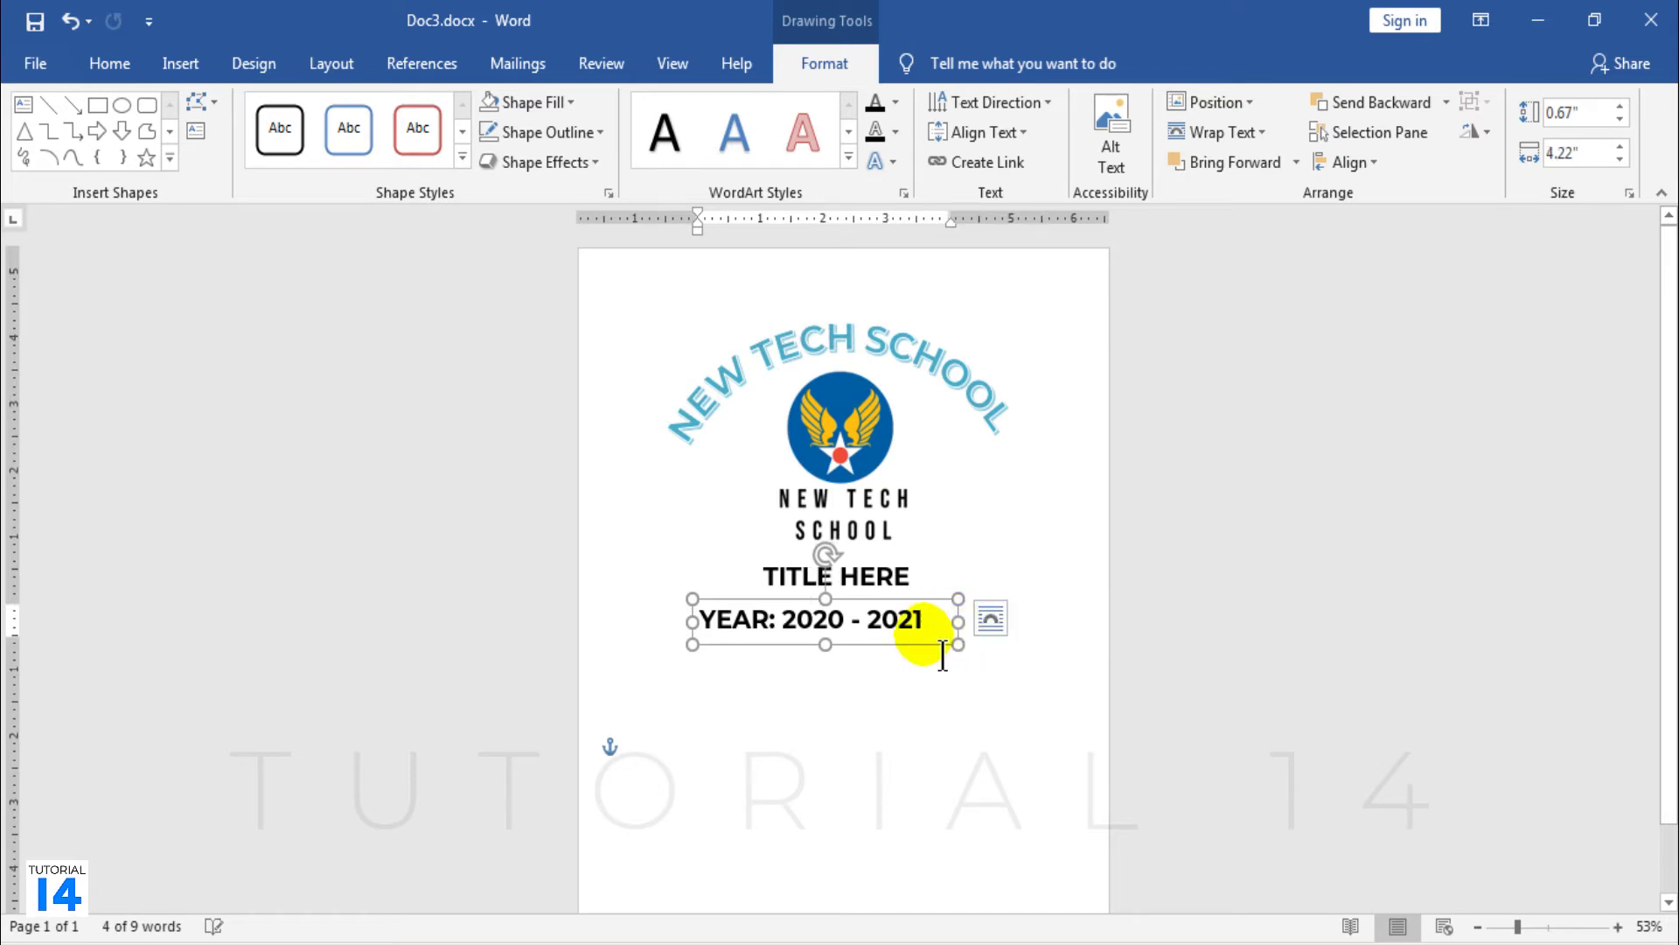
left_click(109, 63)
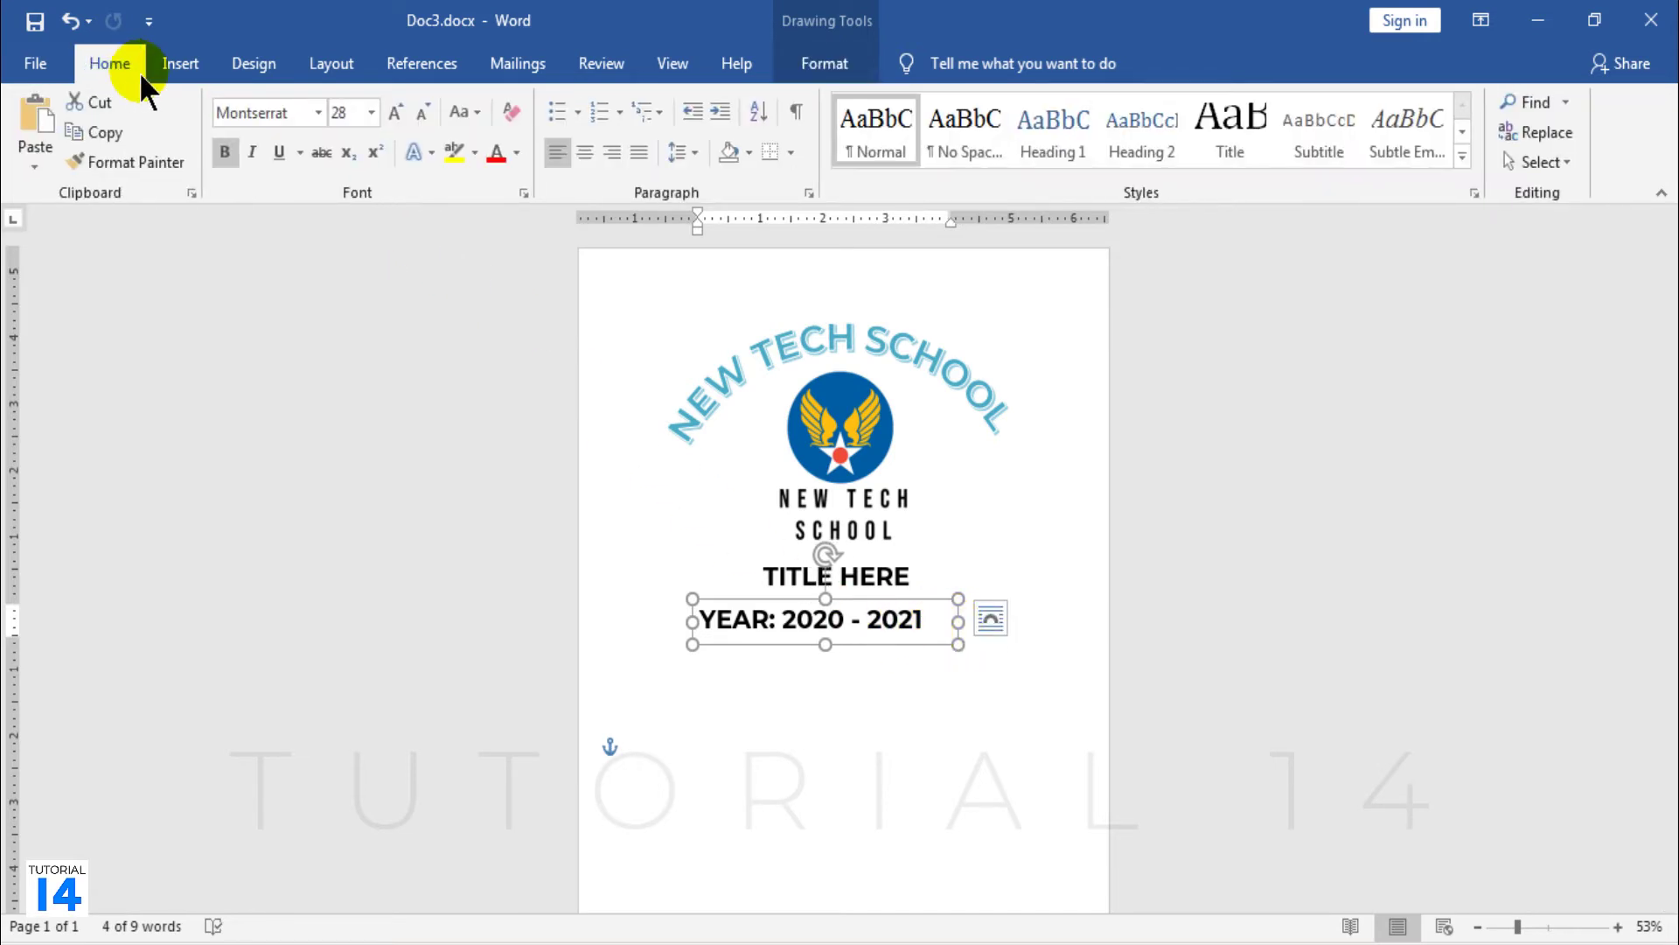
left_click(224, 151)
left_click_drag(959, 622, 908, 713)
Duplicate the year box below itself and replace the copy's text with "SUBJECT:"
key("ctrl+d")
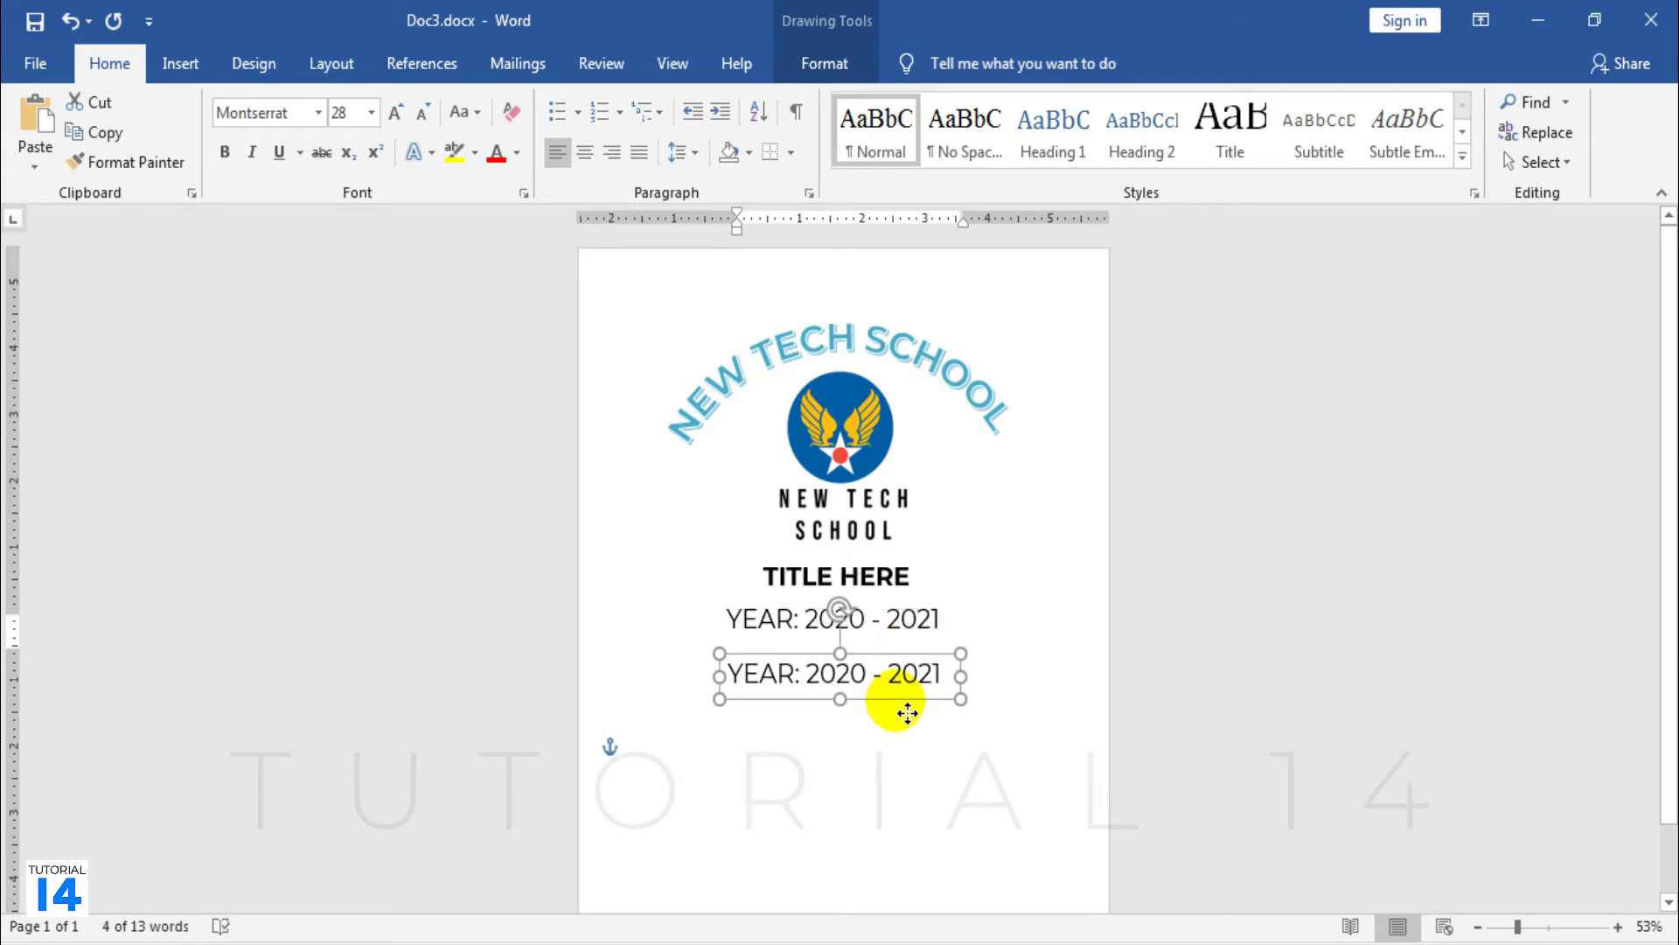
triple_click(901, 682)
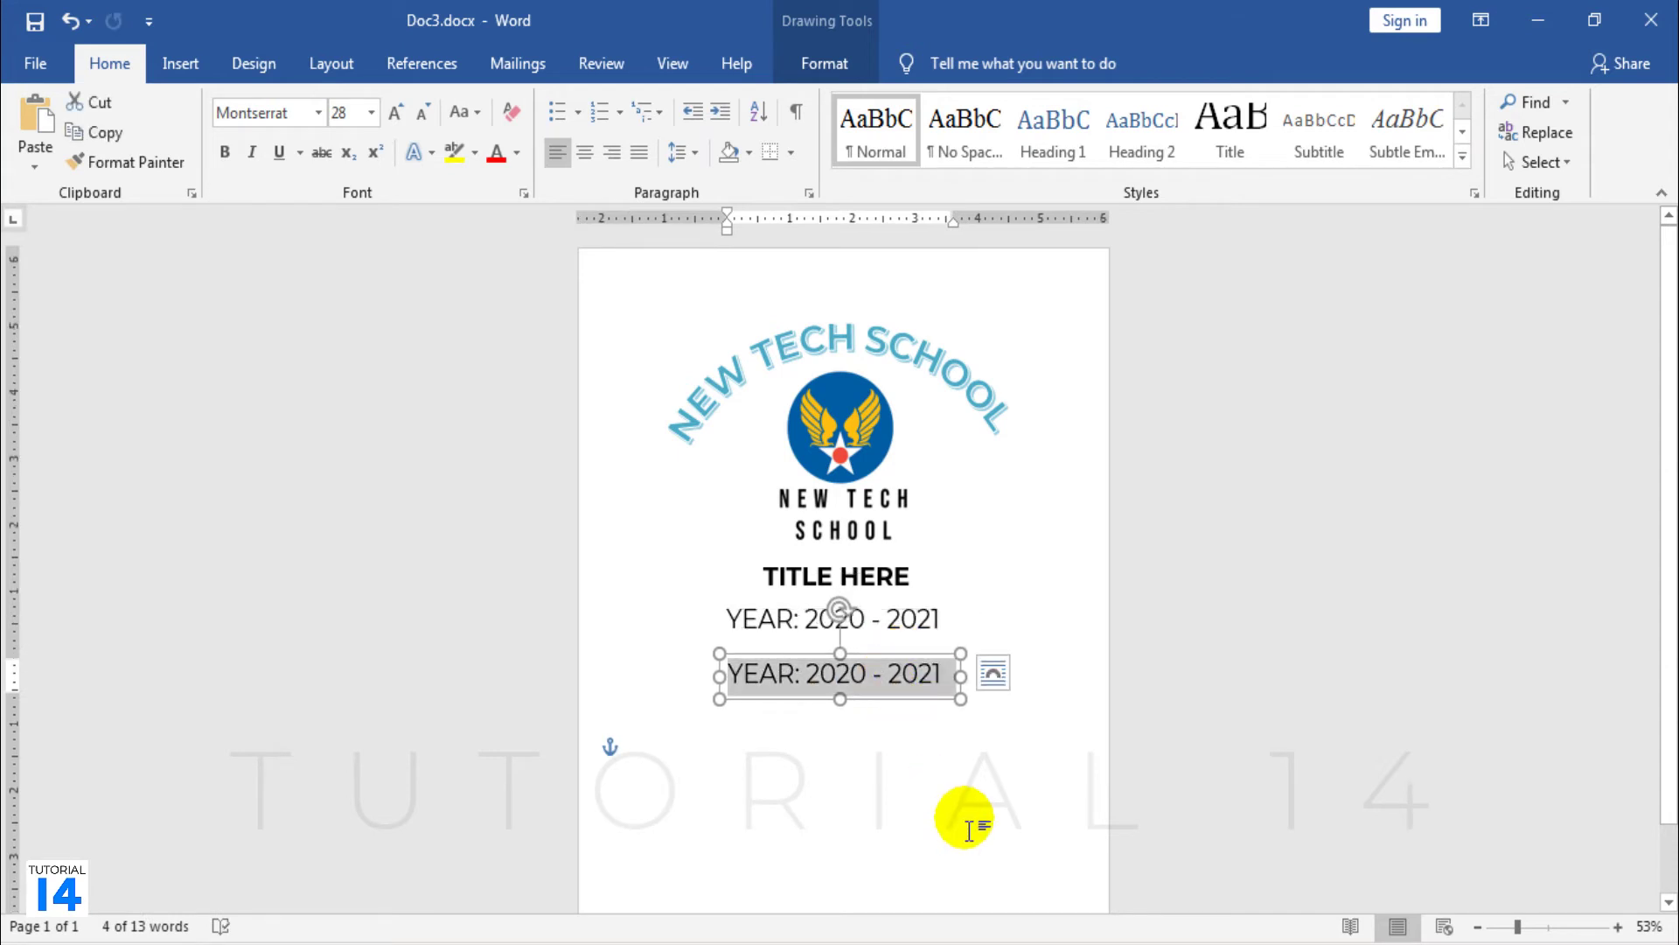
type("SU")
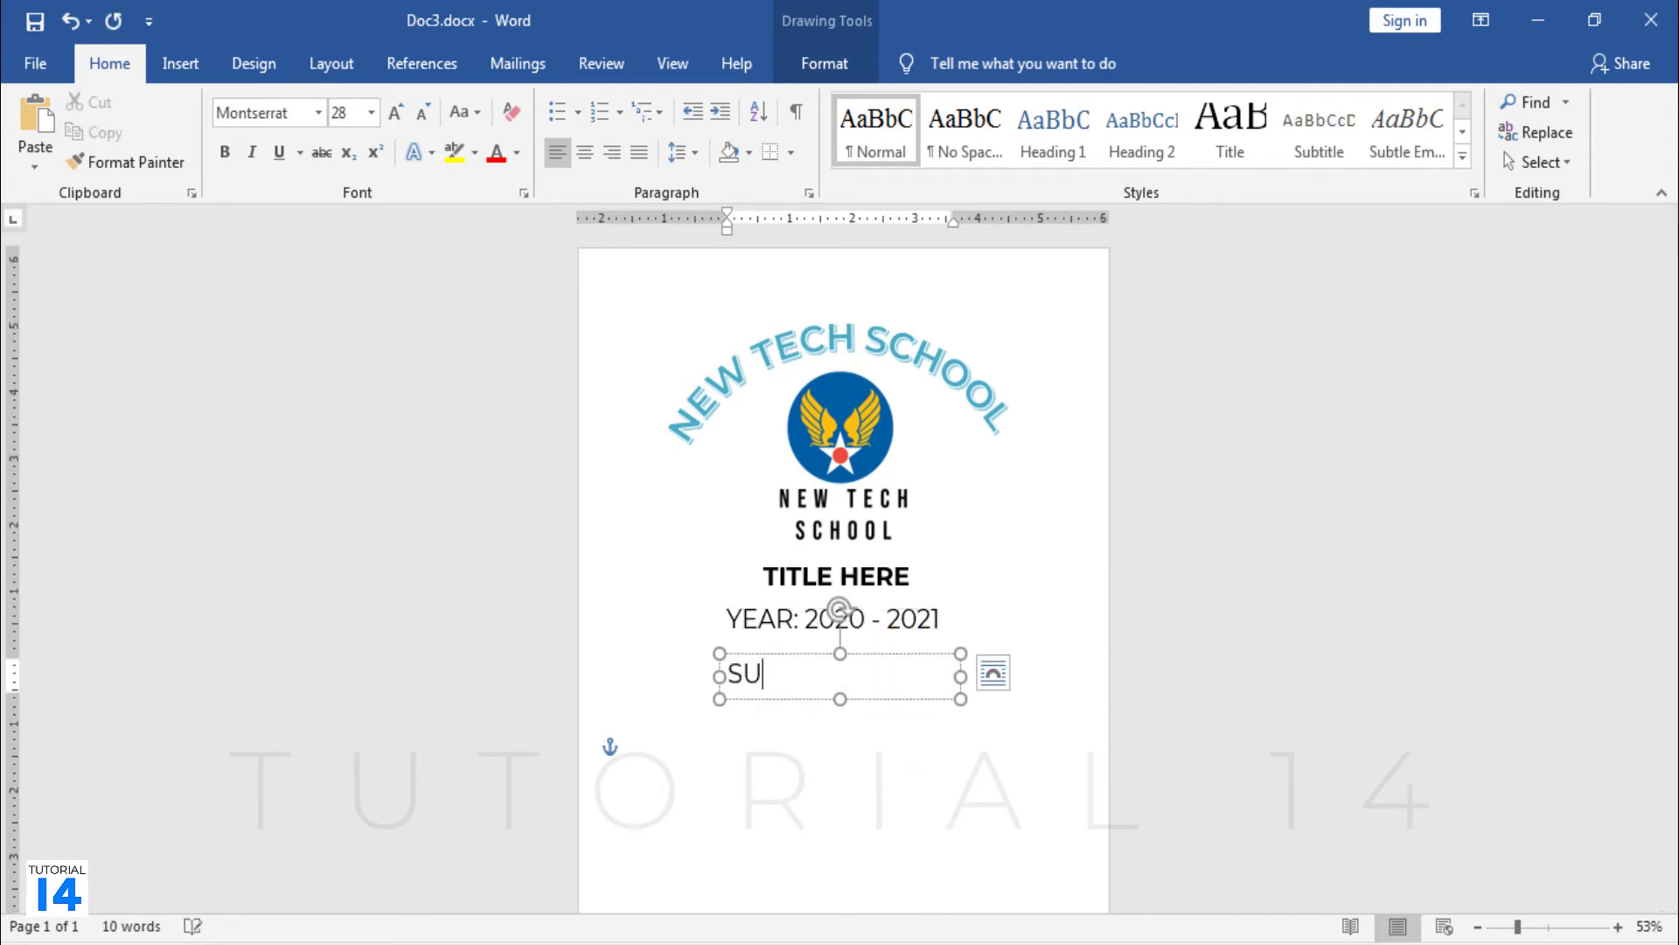
type("BJECT")
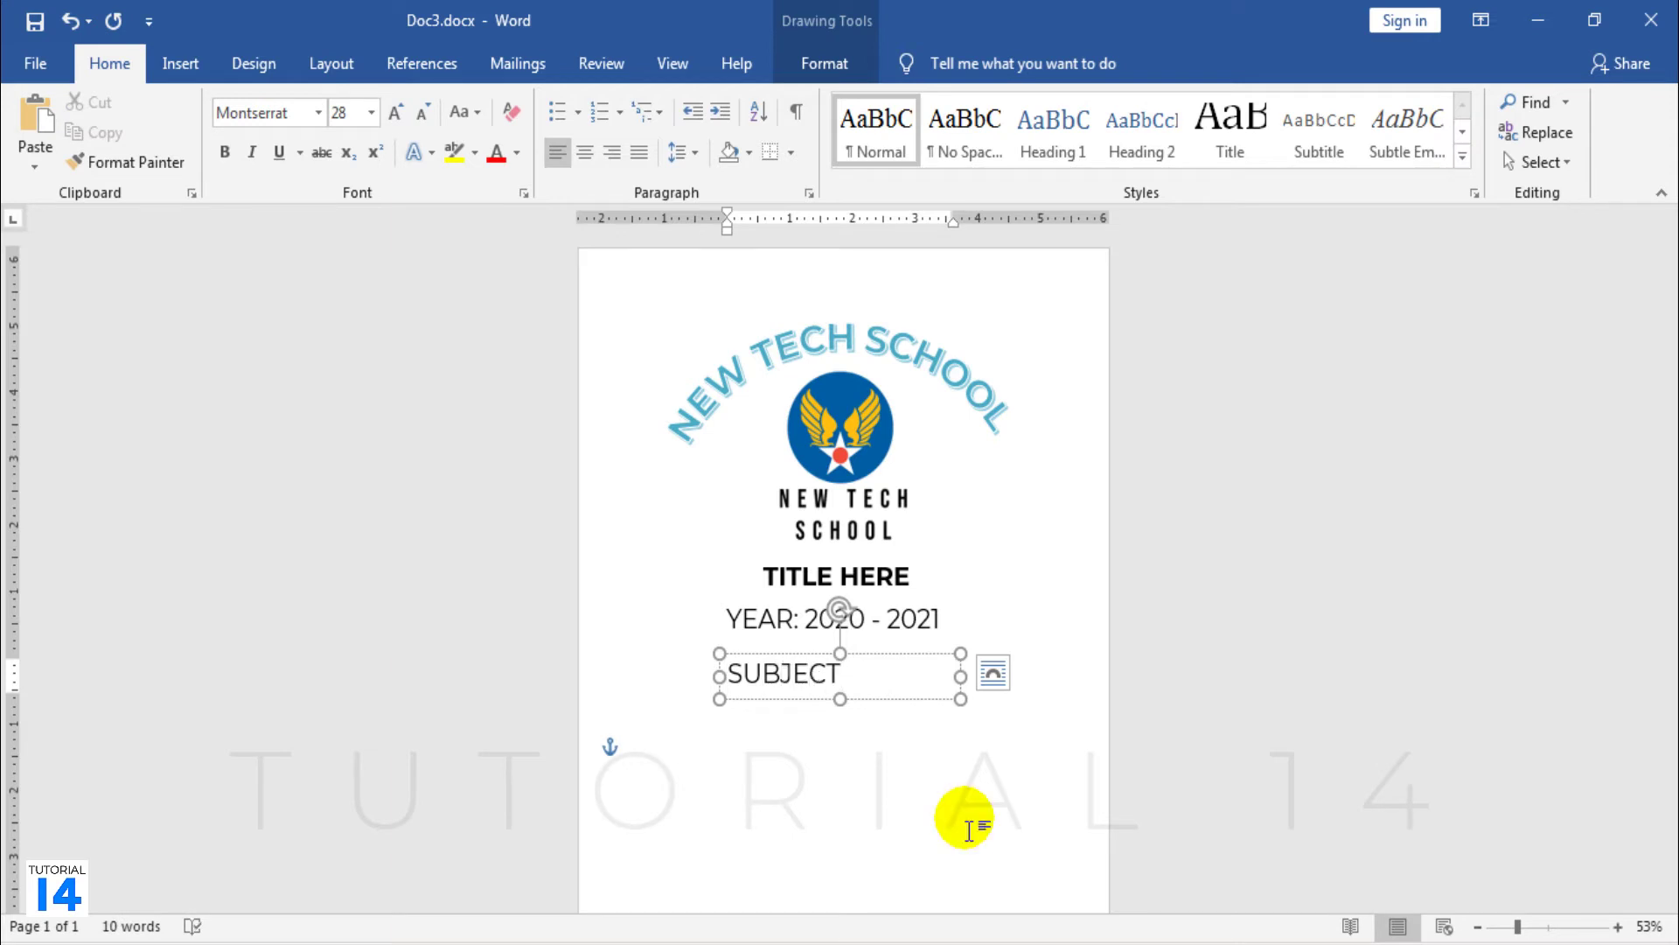
type(": COMPO")
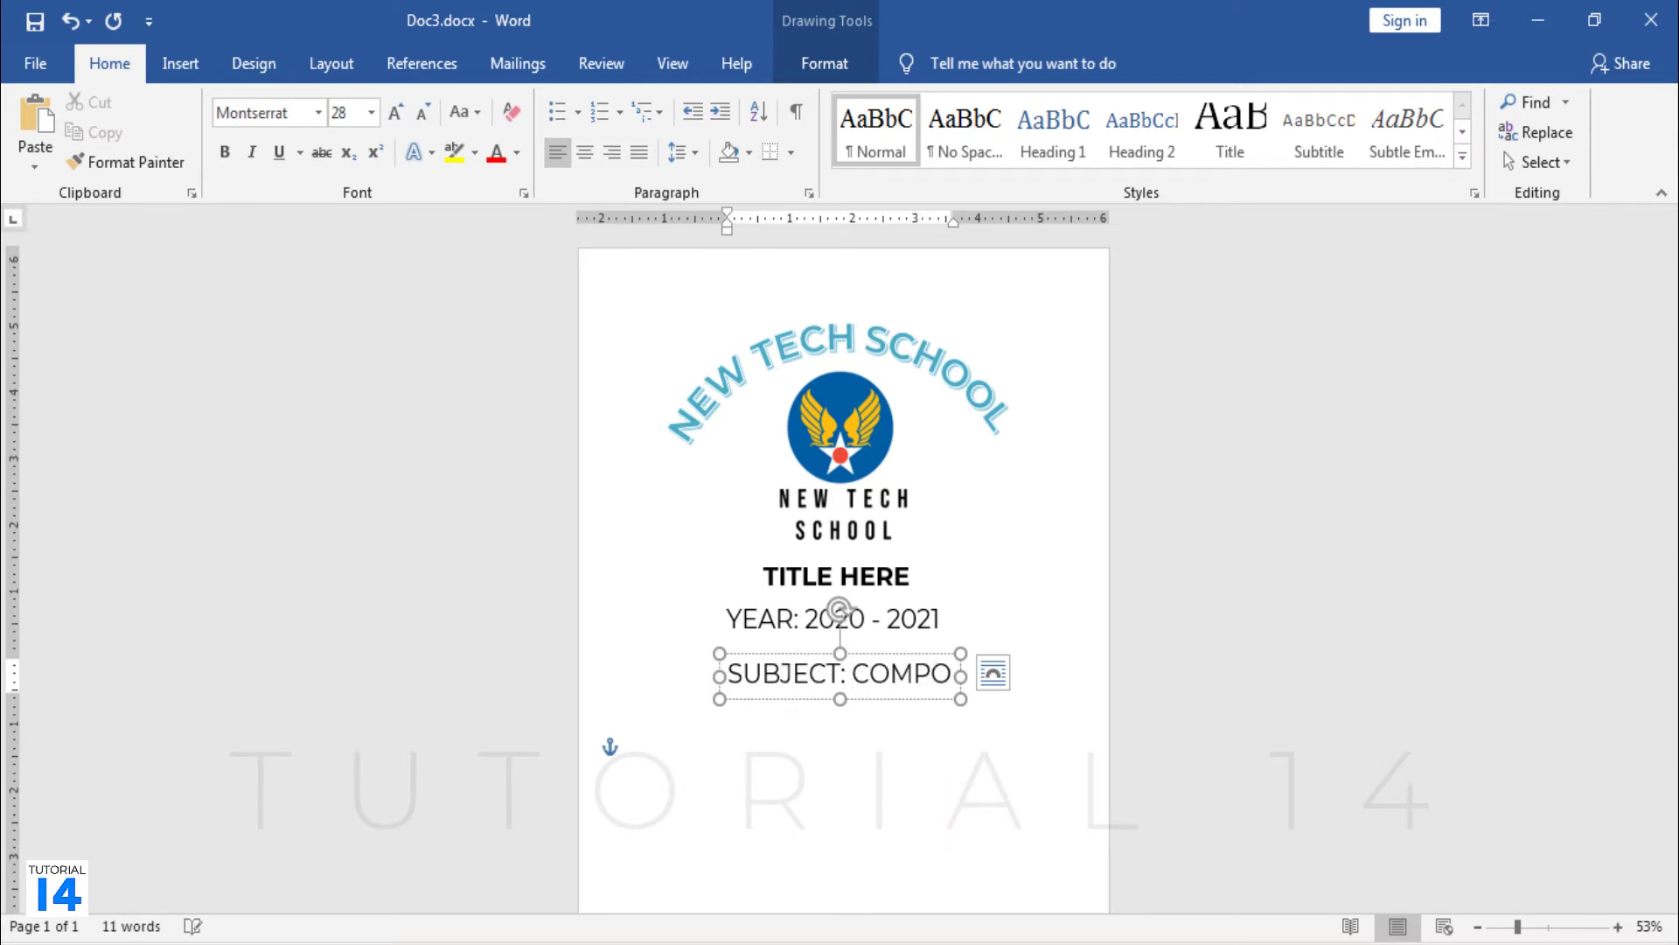
key("BackSpace")
key("BackSpace")
key("BackSpace")
key("BackSpace")
key("BackSpace")
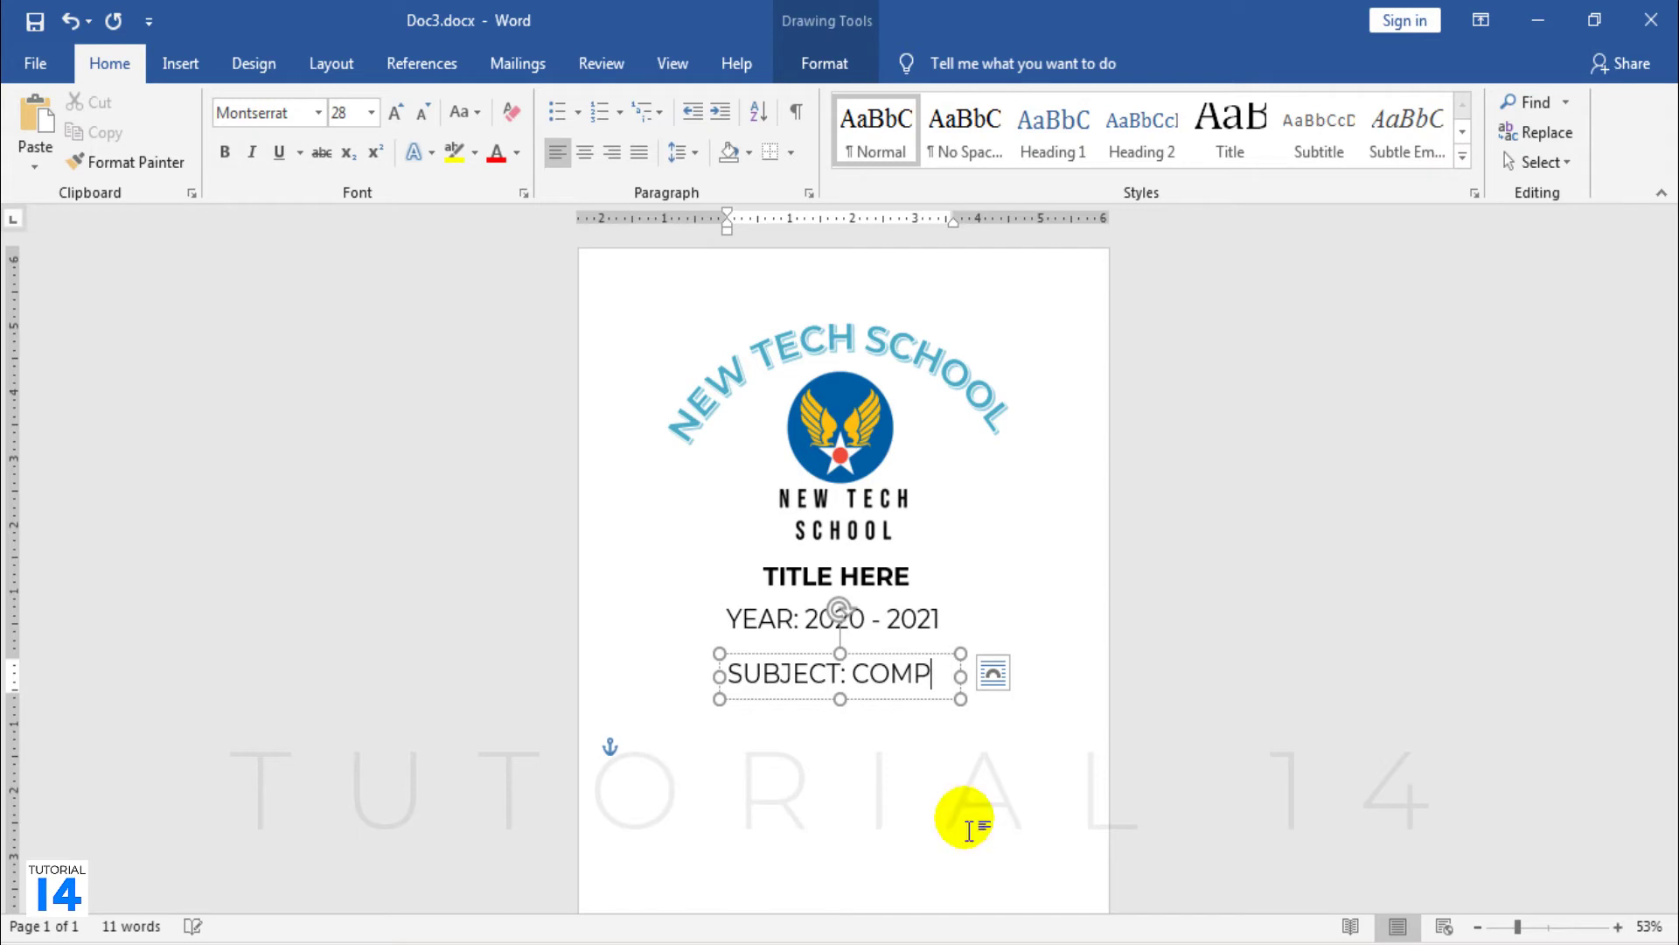
Format the "SUBJECT:" text in bold Forte
key("ctrl+a")
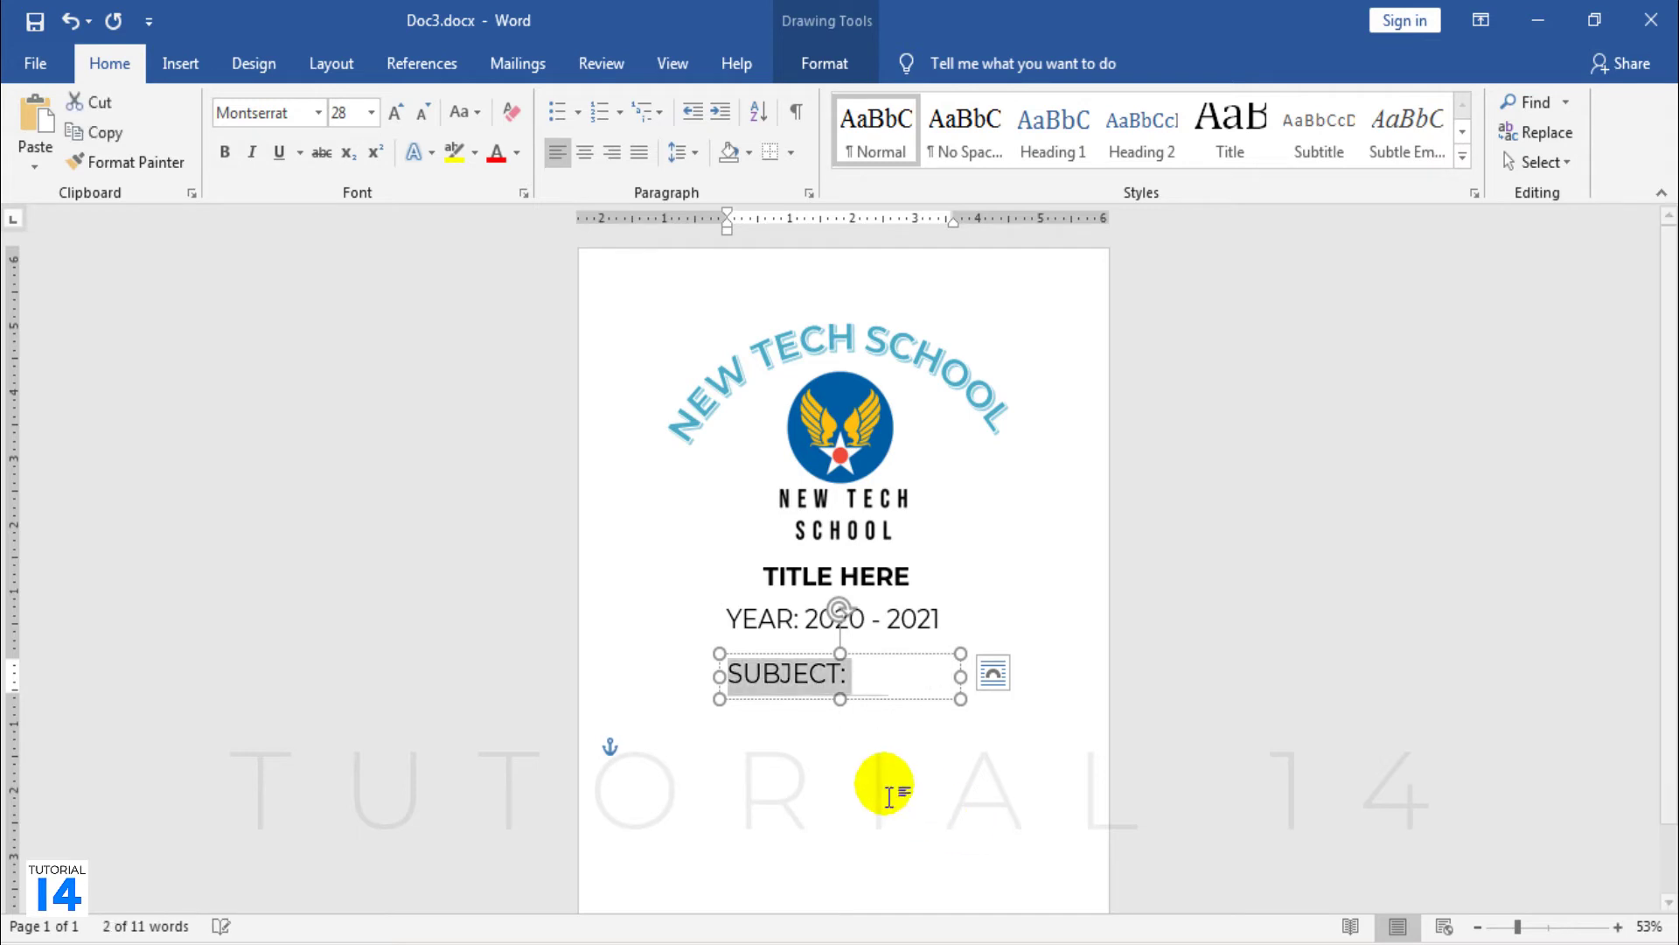
left_click(225, 152)
left_click(267, 113)
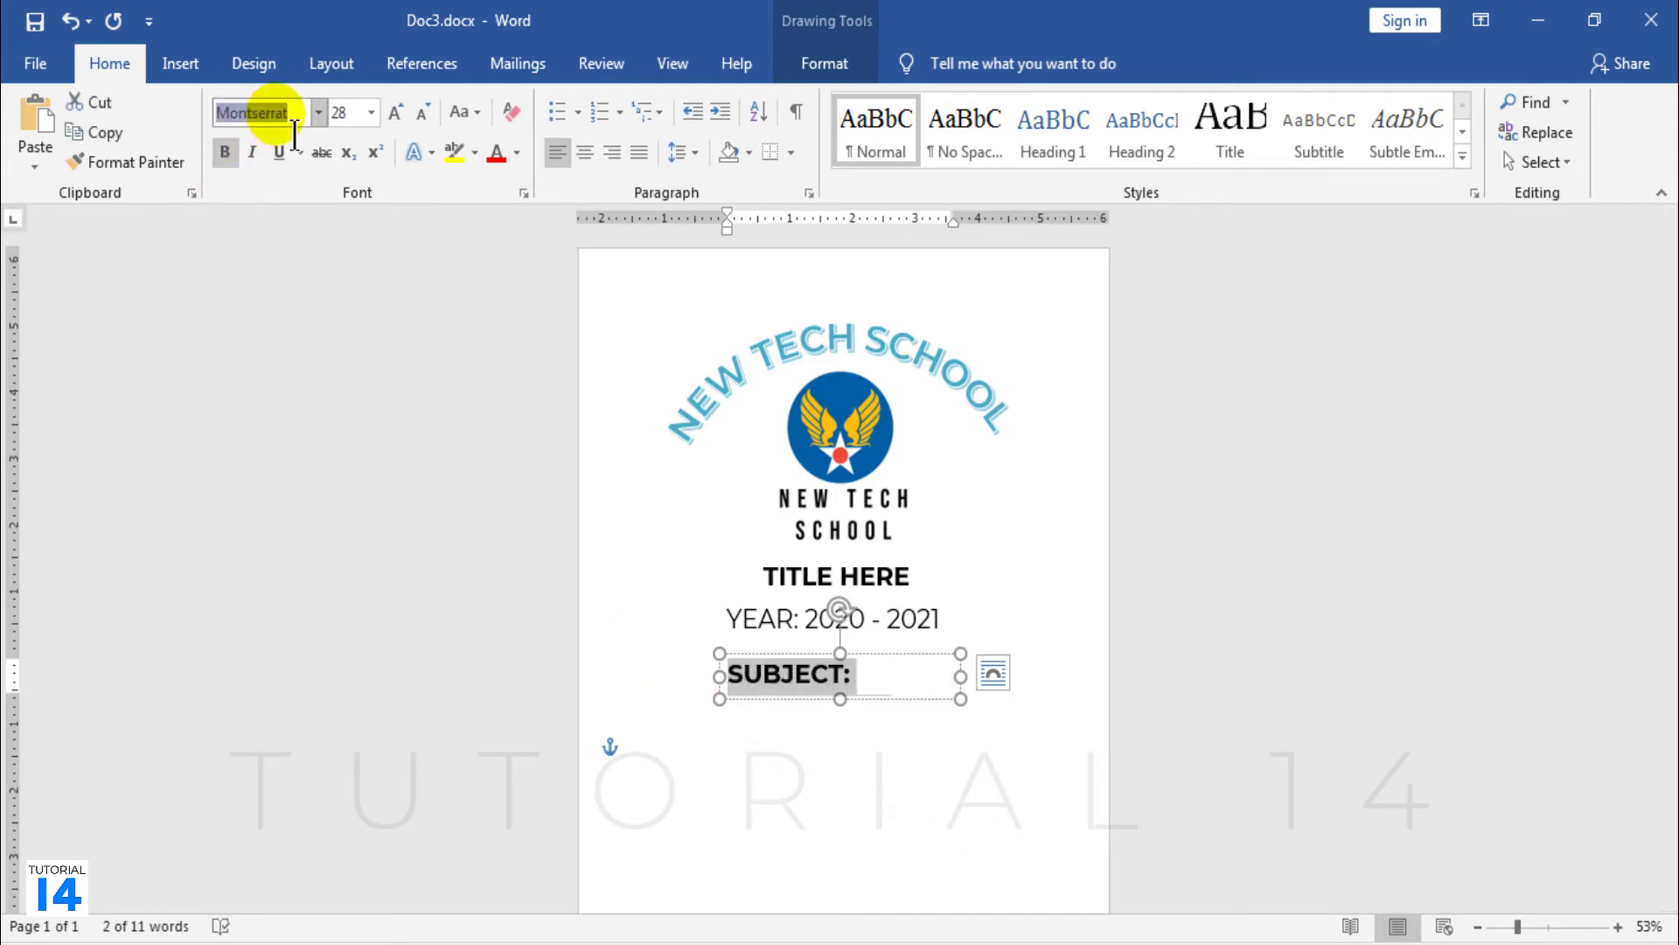
type("Forte")
key("Return")
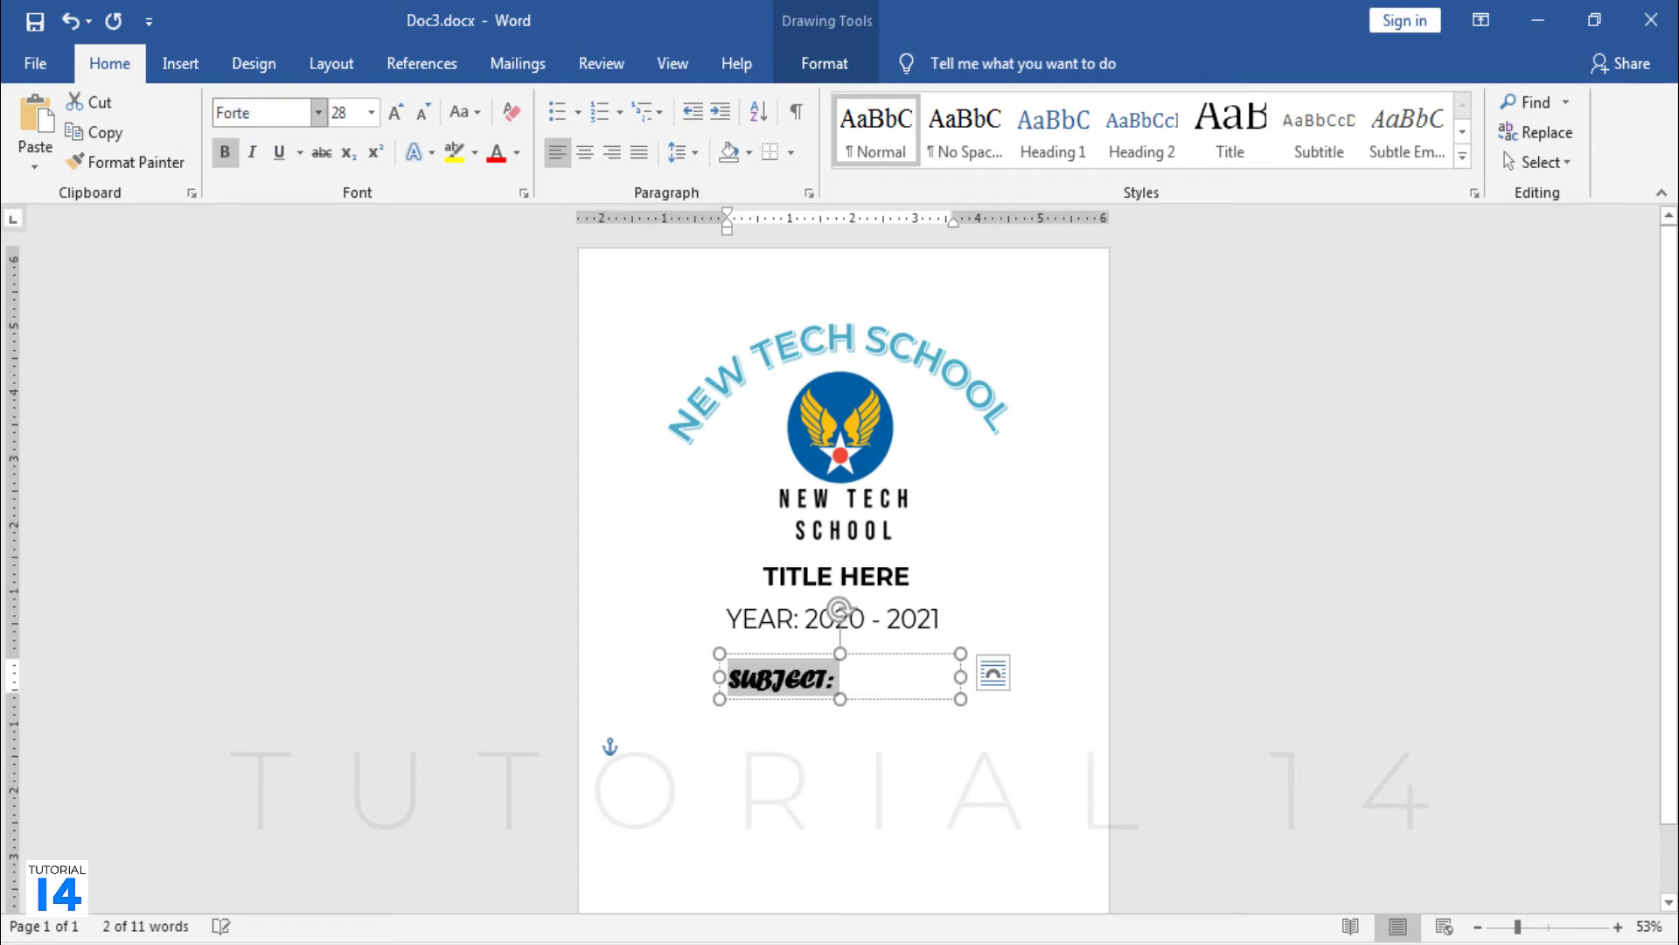
Complete the subject line as "SUBJECT: COMPUTER", widen its box to fit, and center it under the year
key("End")
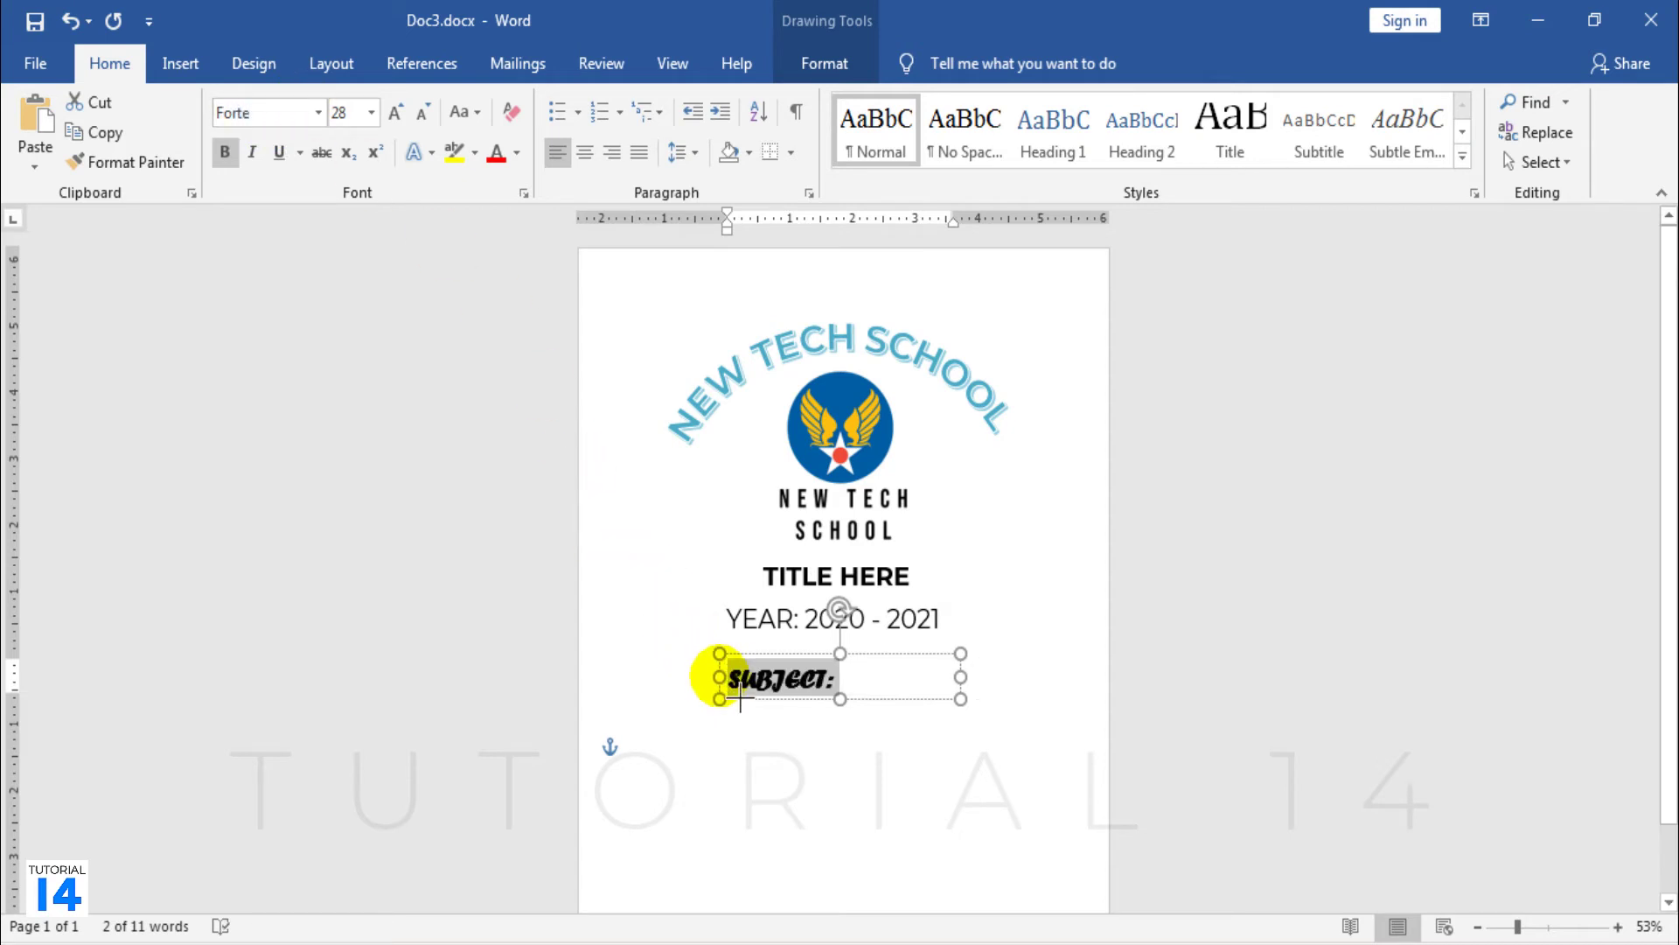
type("COMPUTER")
left_click_drag(669, 676, 684, 676)
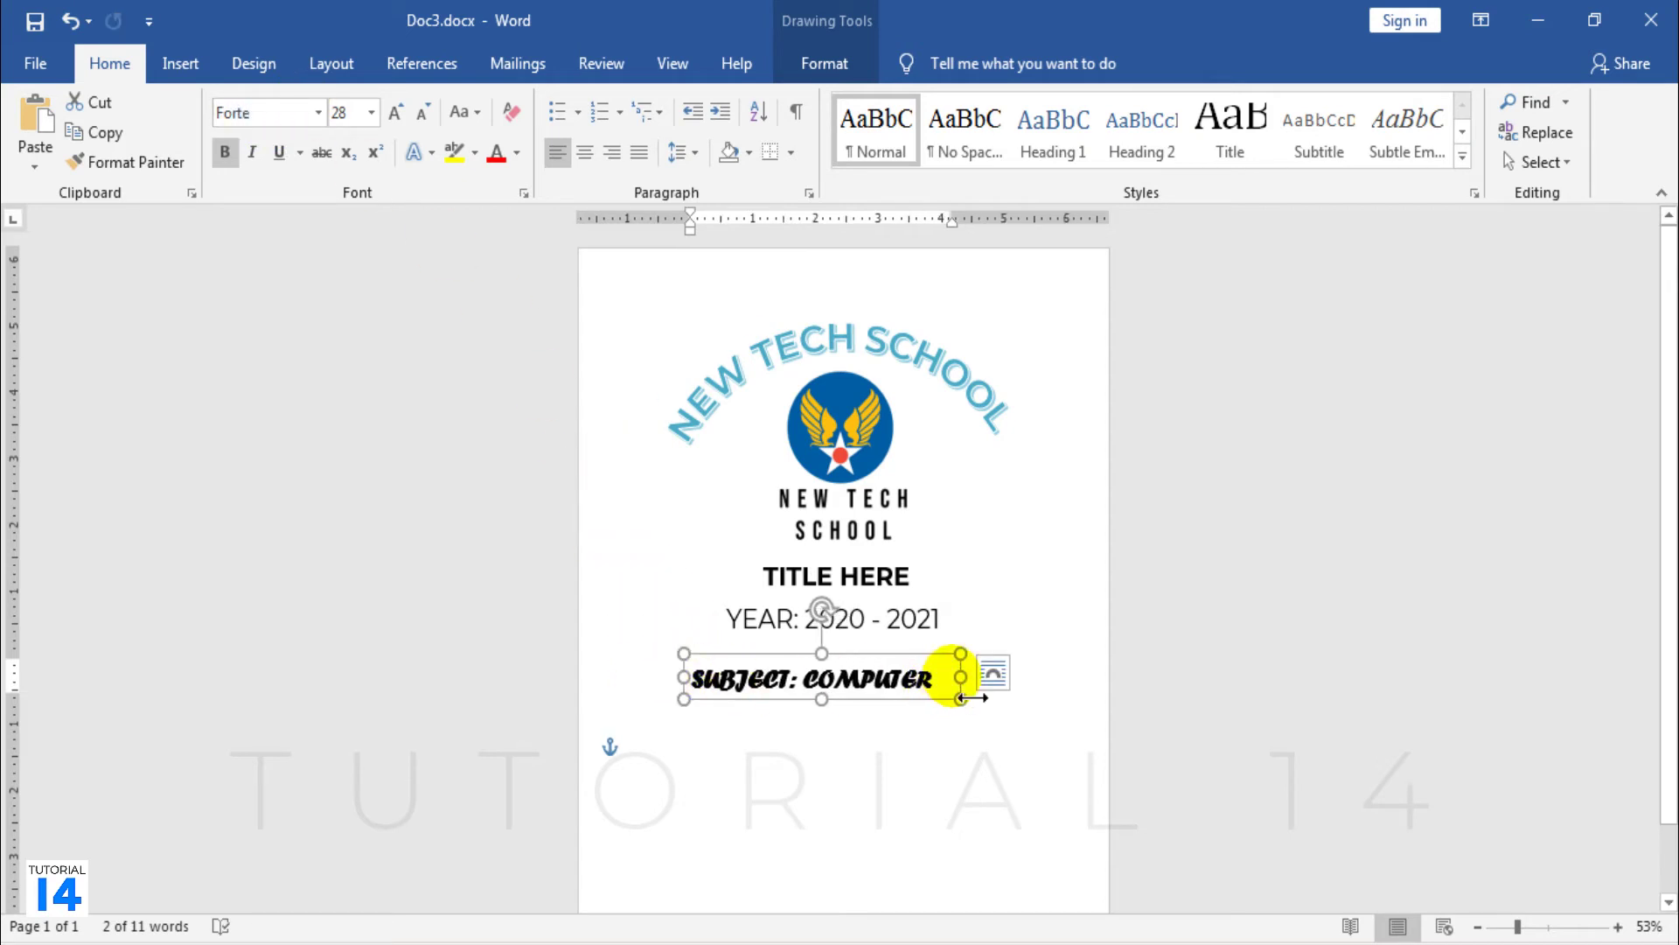
left_click_drag(961, 676, 912, 667)
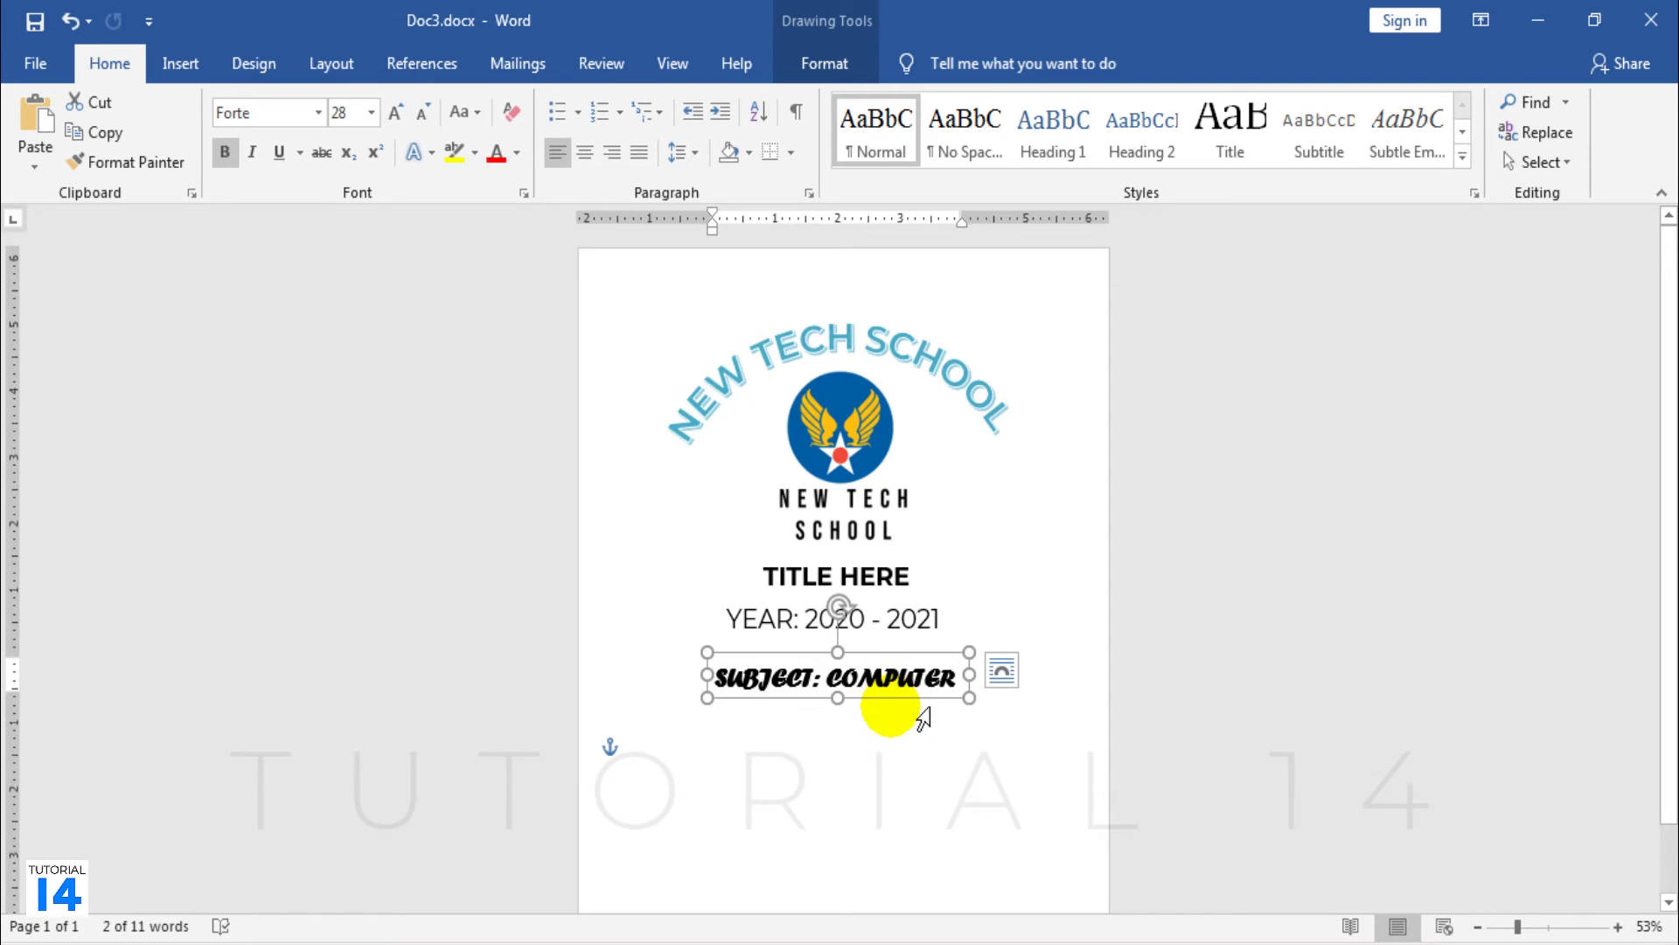
Duplicate the subject box below itself and set the copy's text to Montserrat without bold
left_click_drag(897, 691, 895, 773)
triple_click(801, 743)
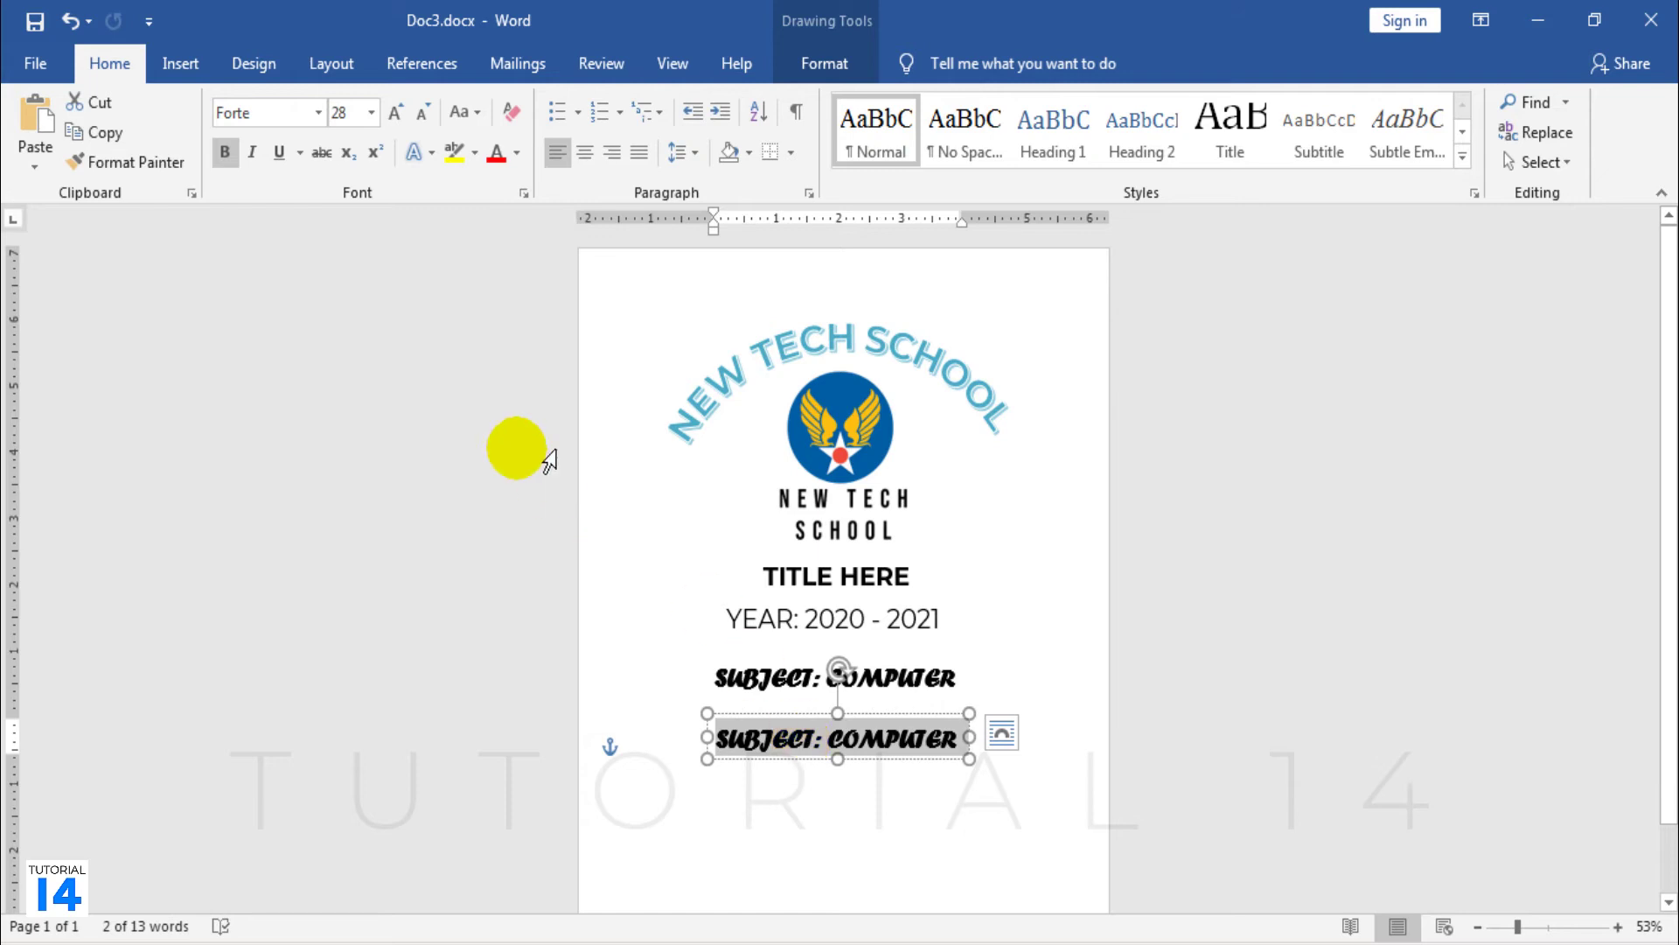
type("M")
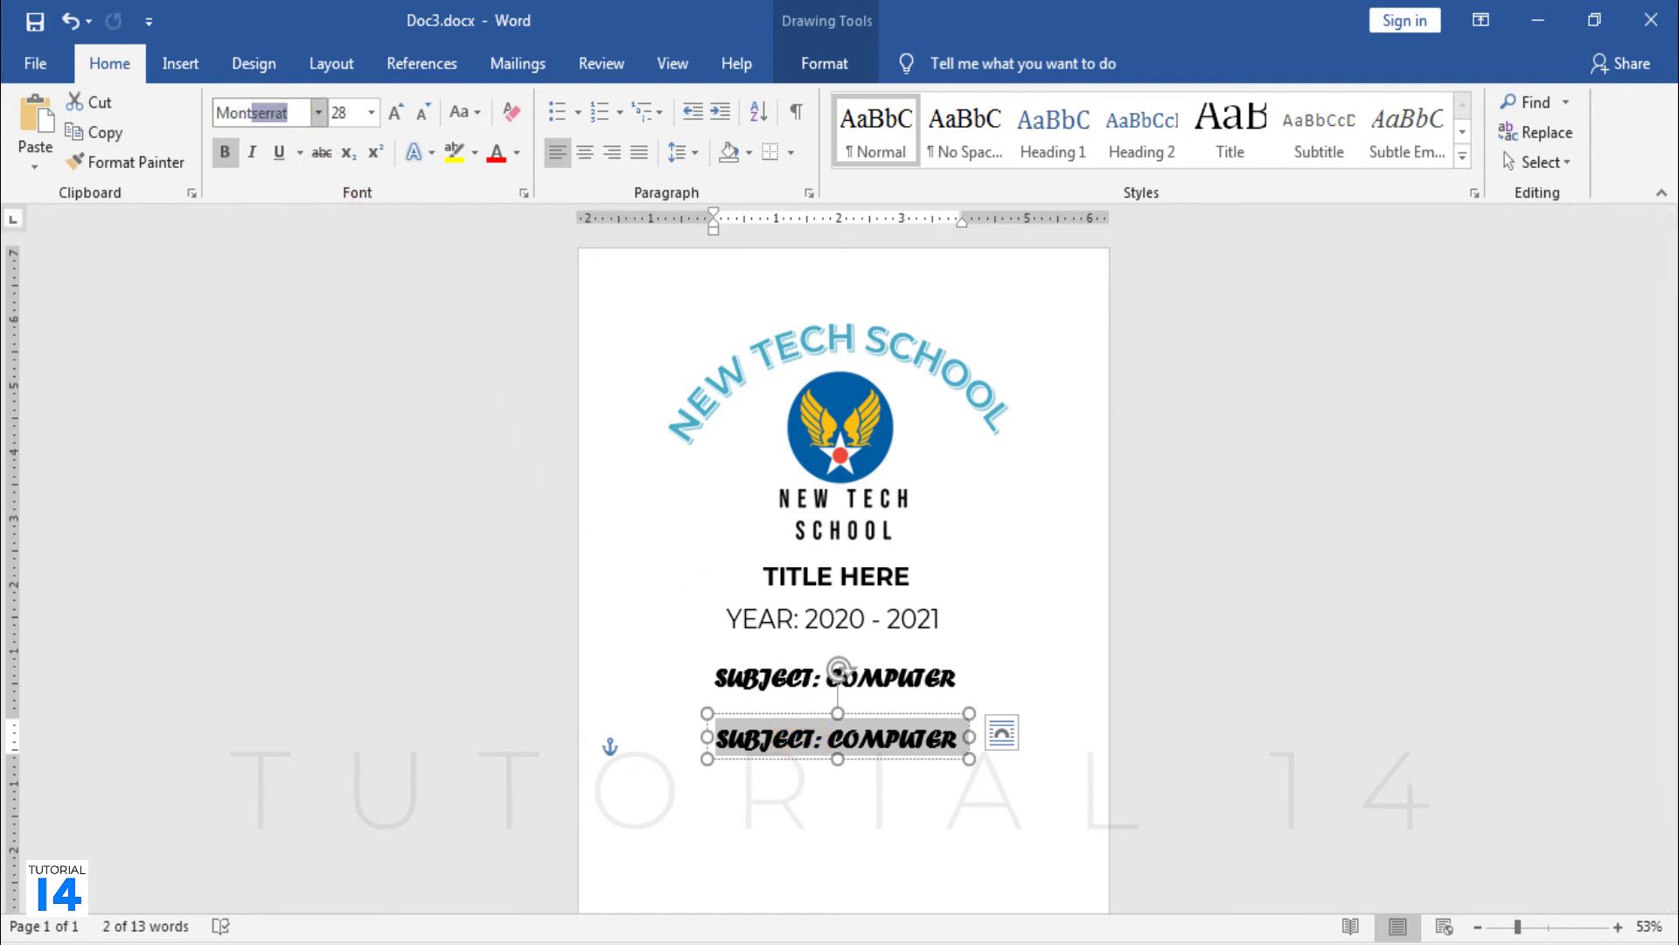
type("ont")
key("Return")
left_click(233, 153)
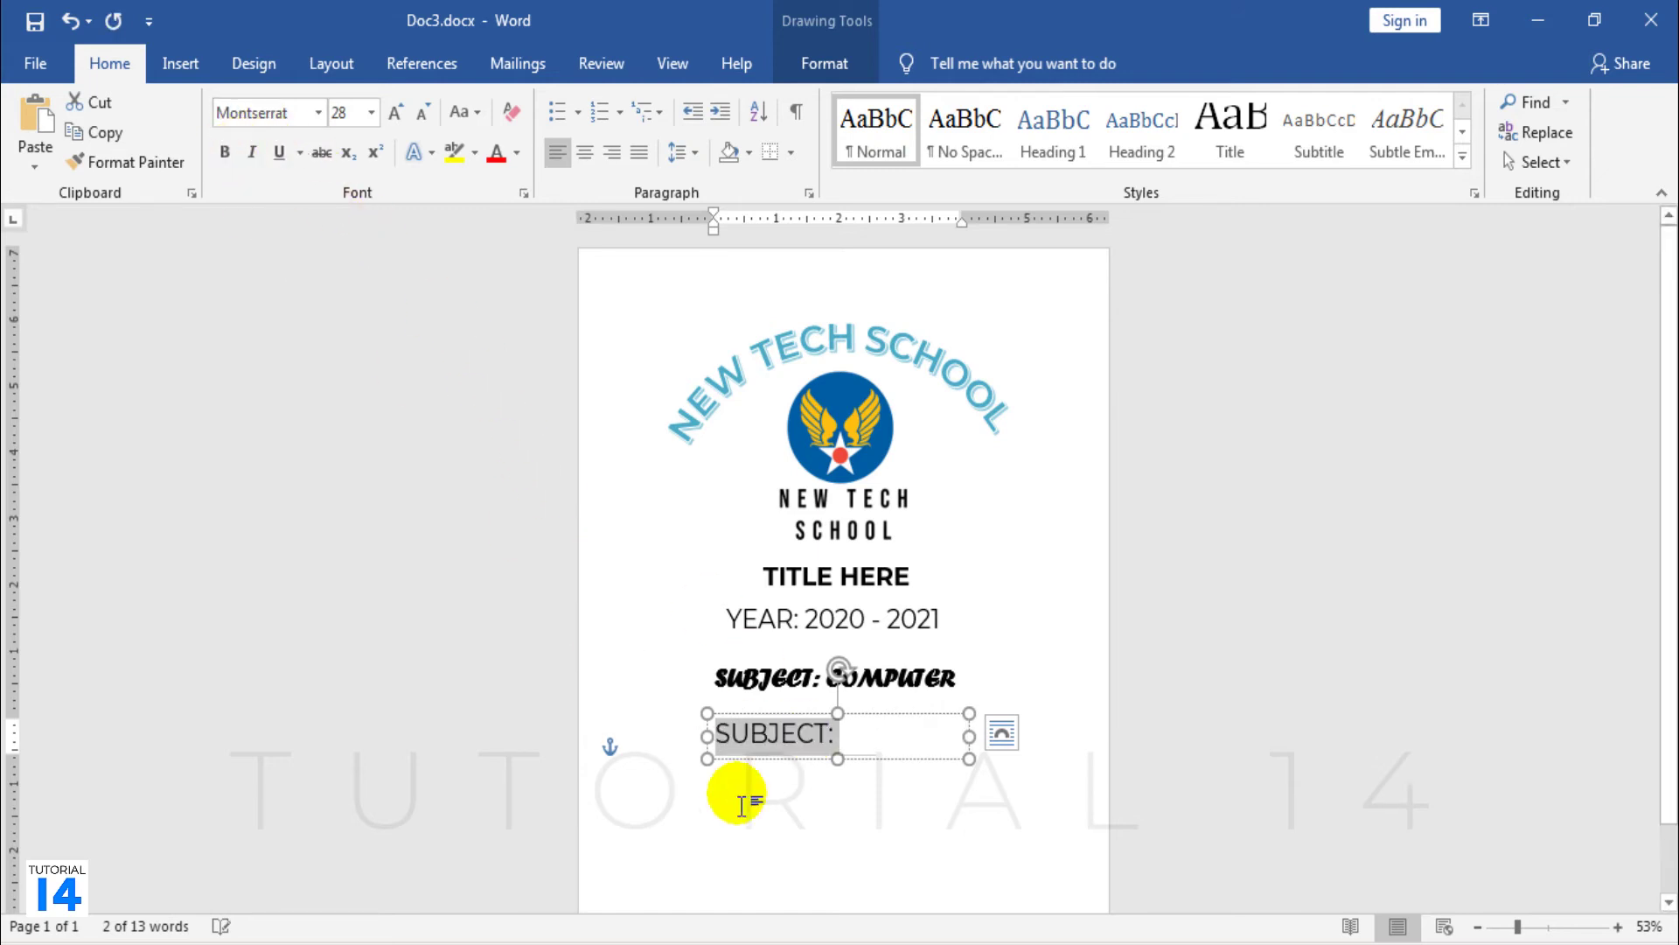
Replace the text in the copied box with "FOR JAPA PROJECT"
type("F")
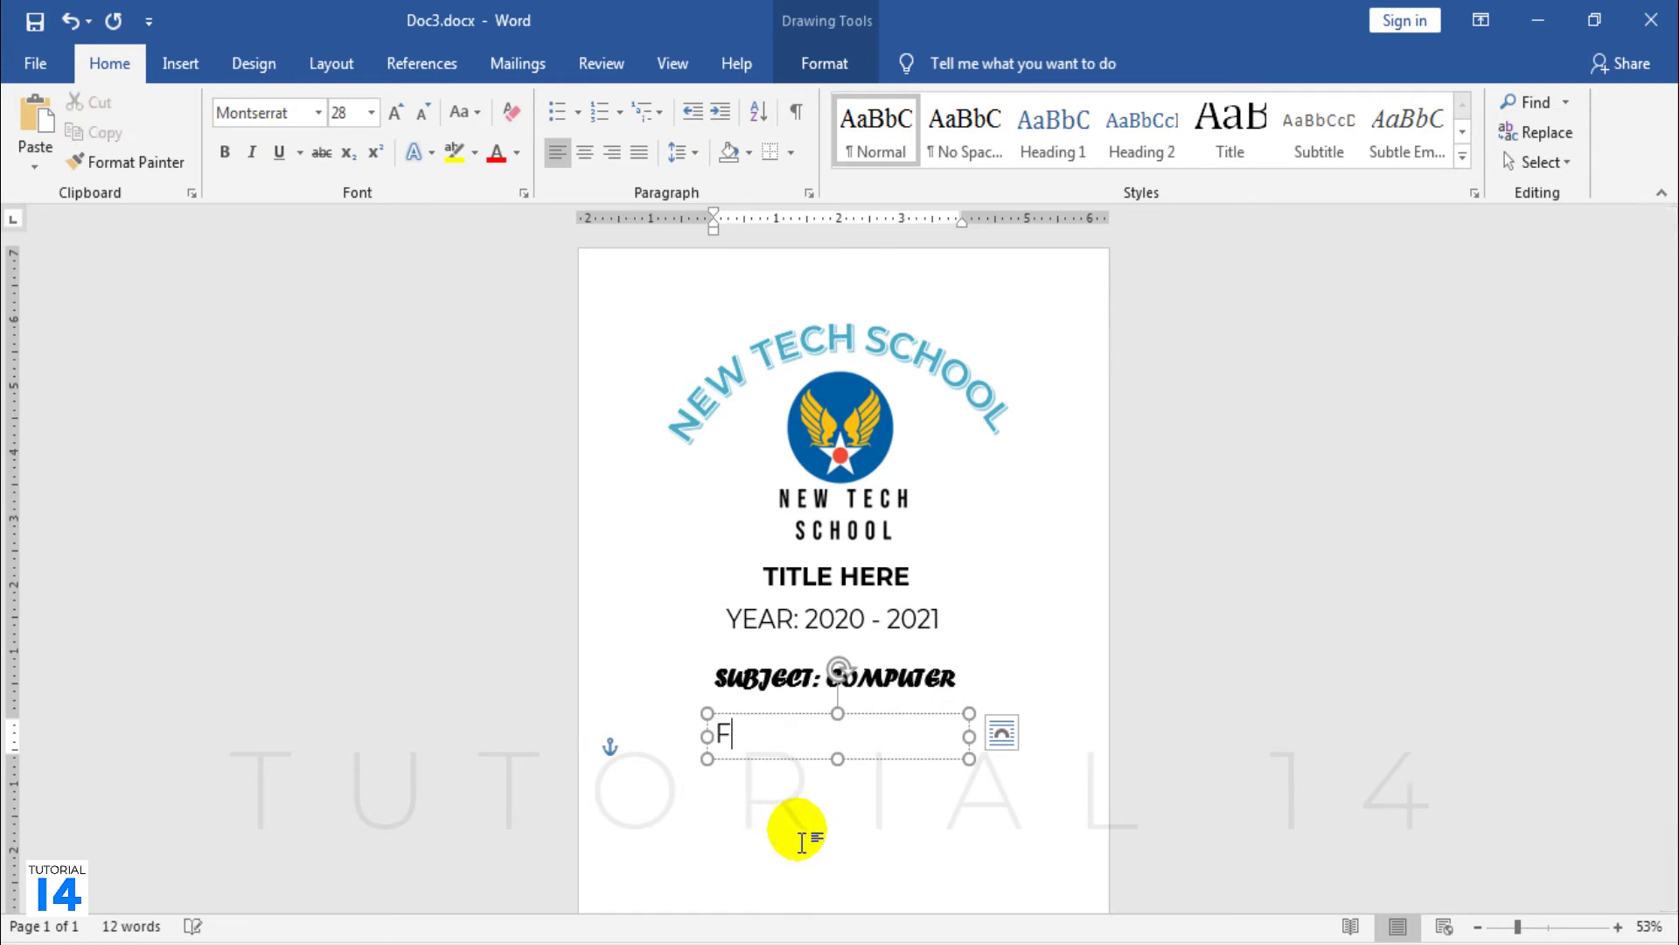
type("orOR")
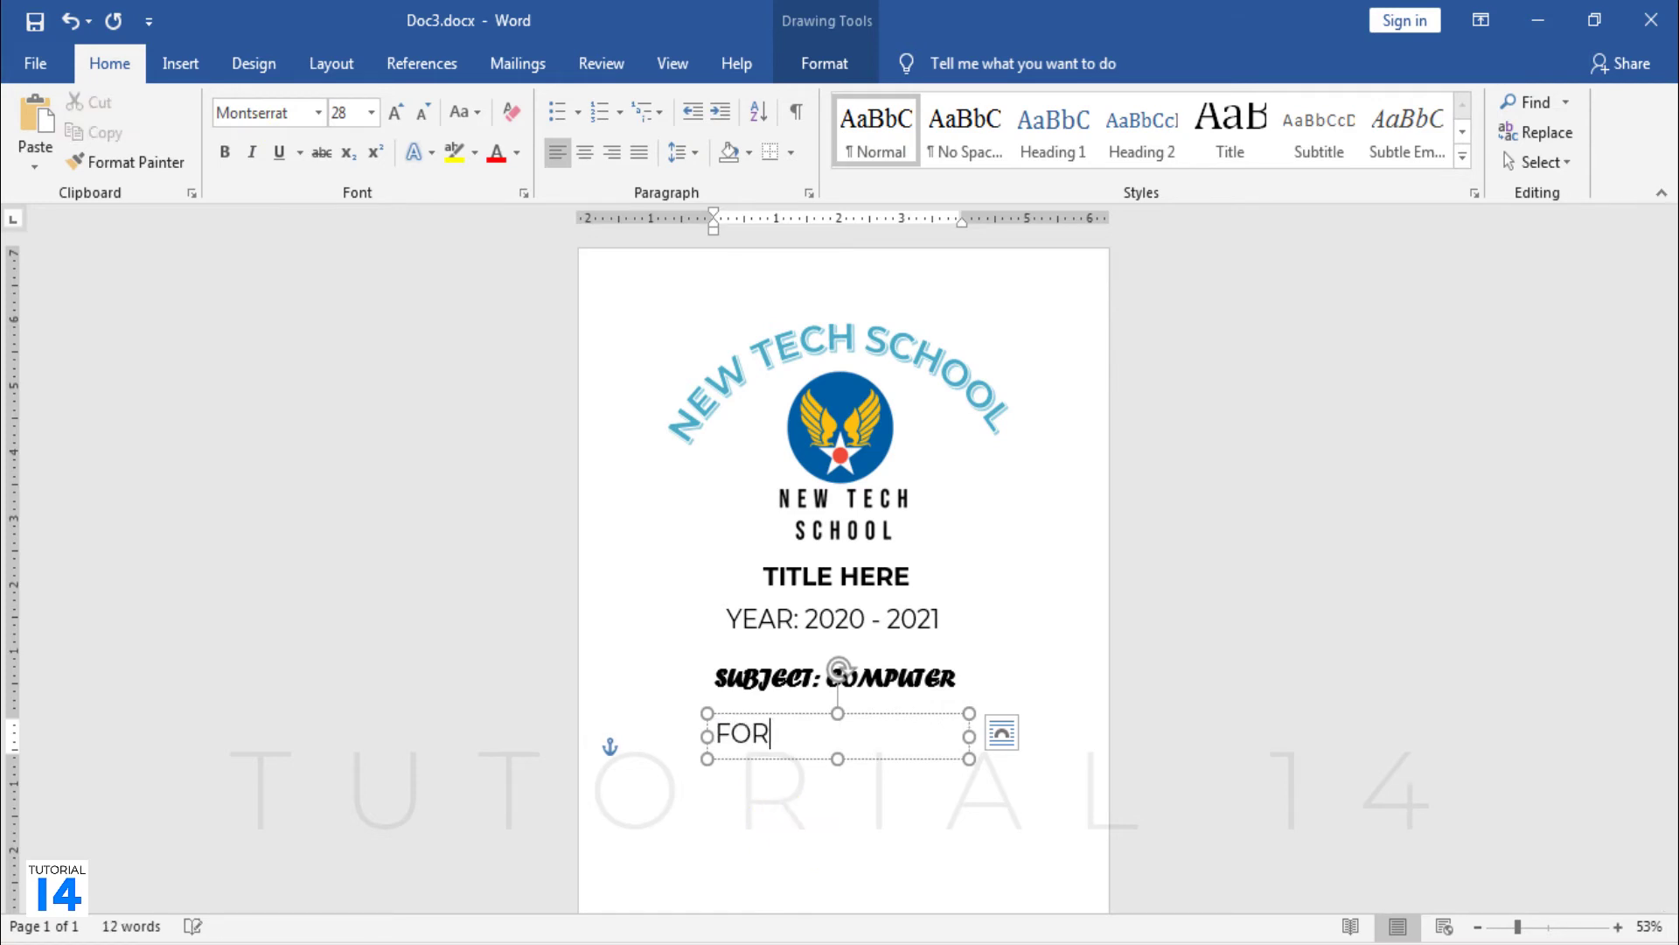
type(" JAPA ")
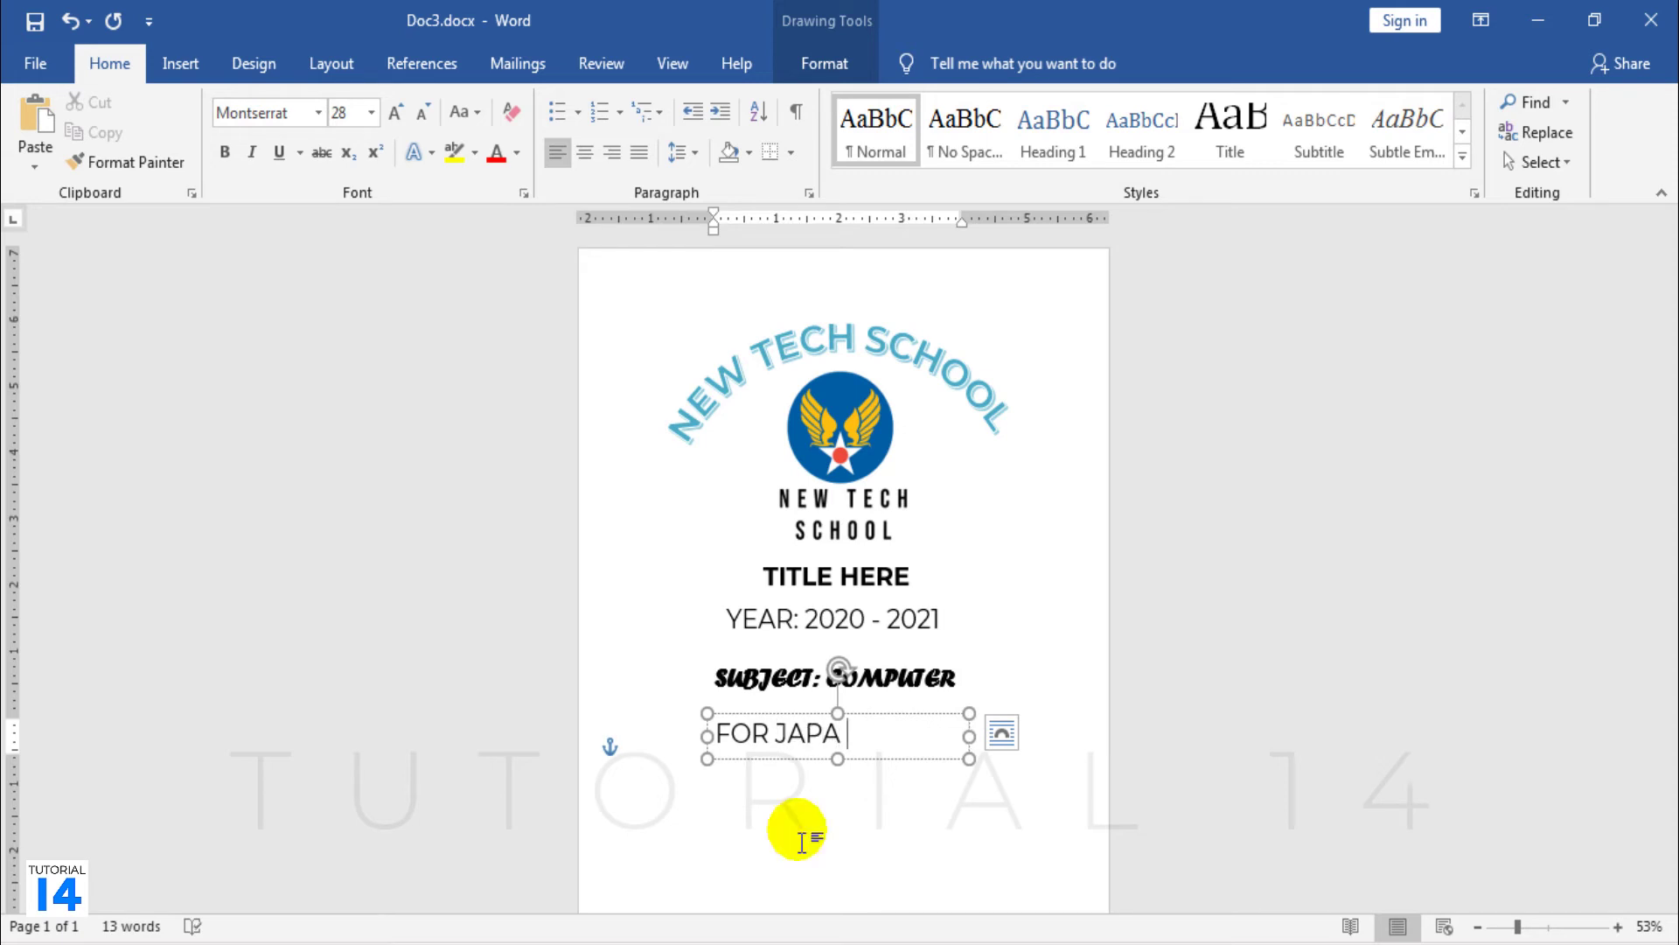
type("PROJEC")
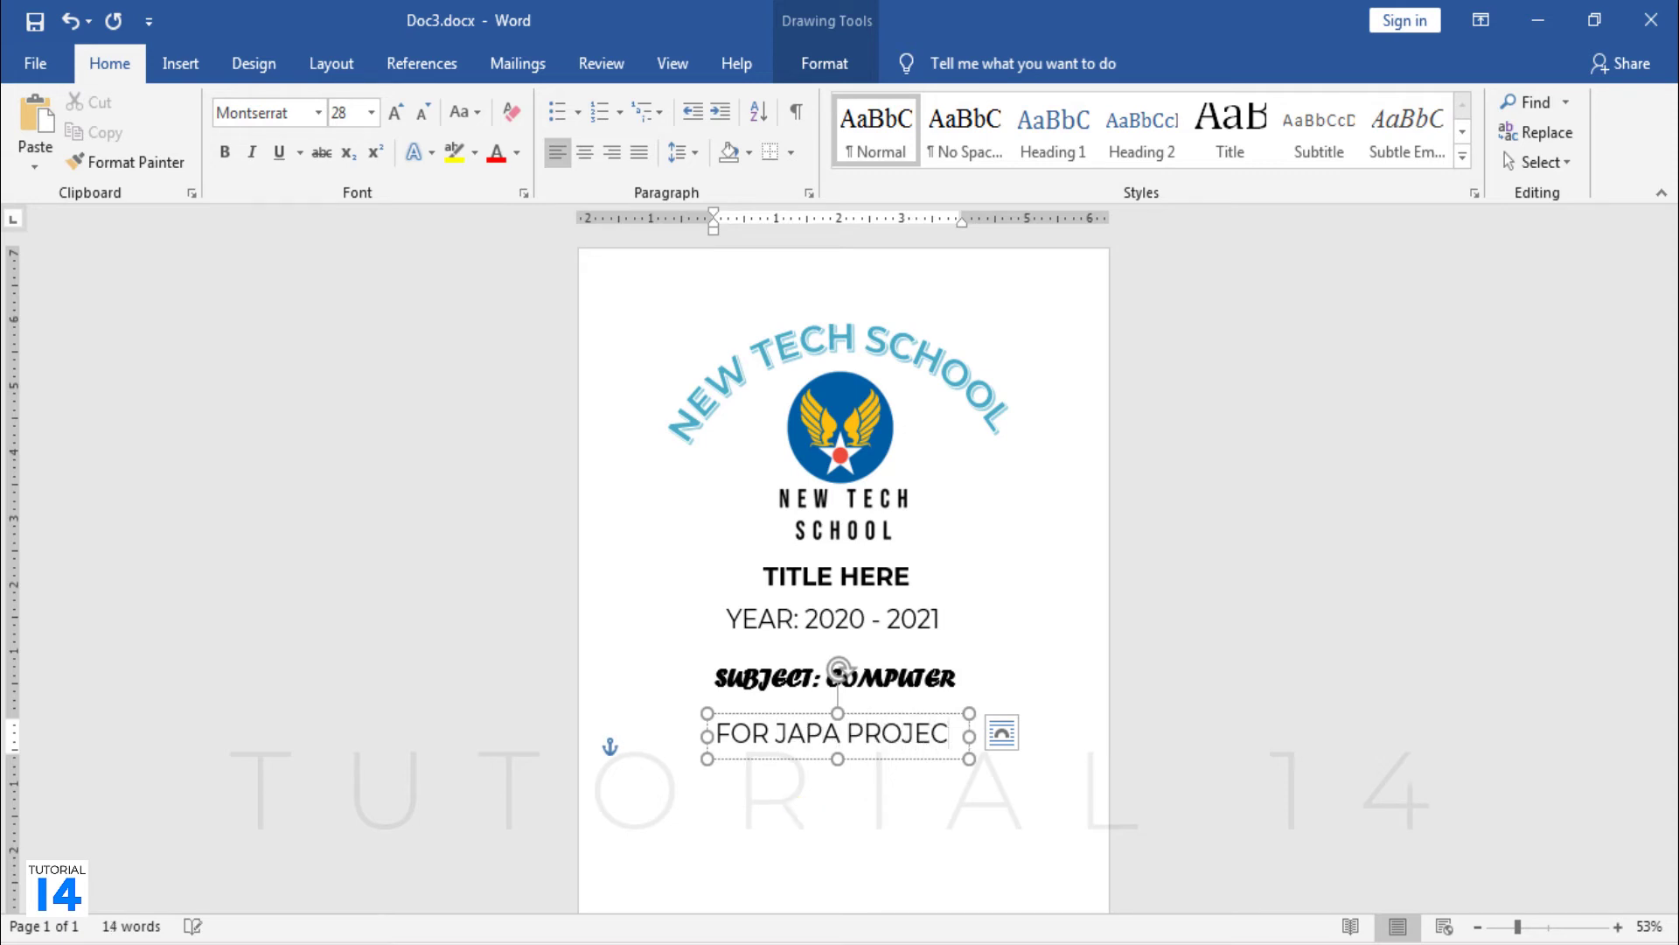
type("T")
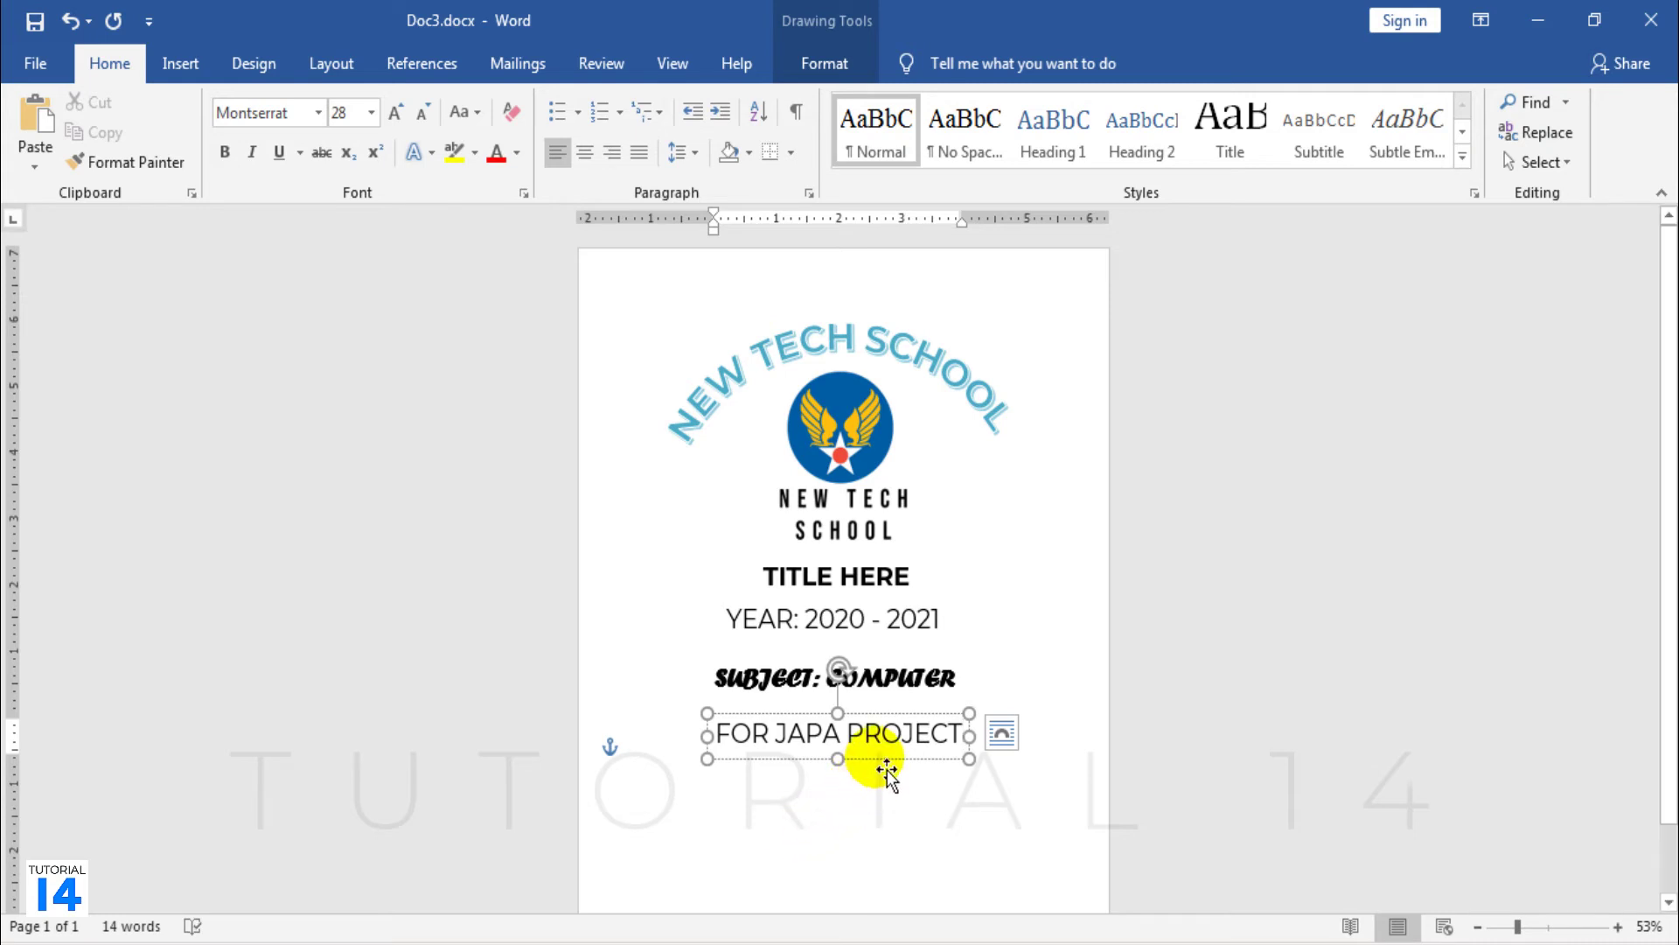
Duplicate the FOR JAPA PROJECT box toward the page's lower left, change the copy to "SUBMIT BY" at size 24, and narrow the box
left_click_drag(886, 767, 775, 839)
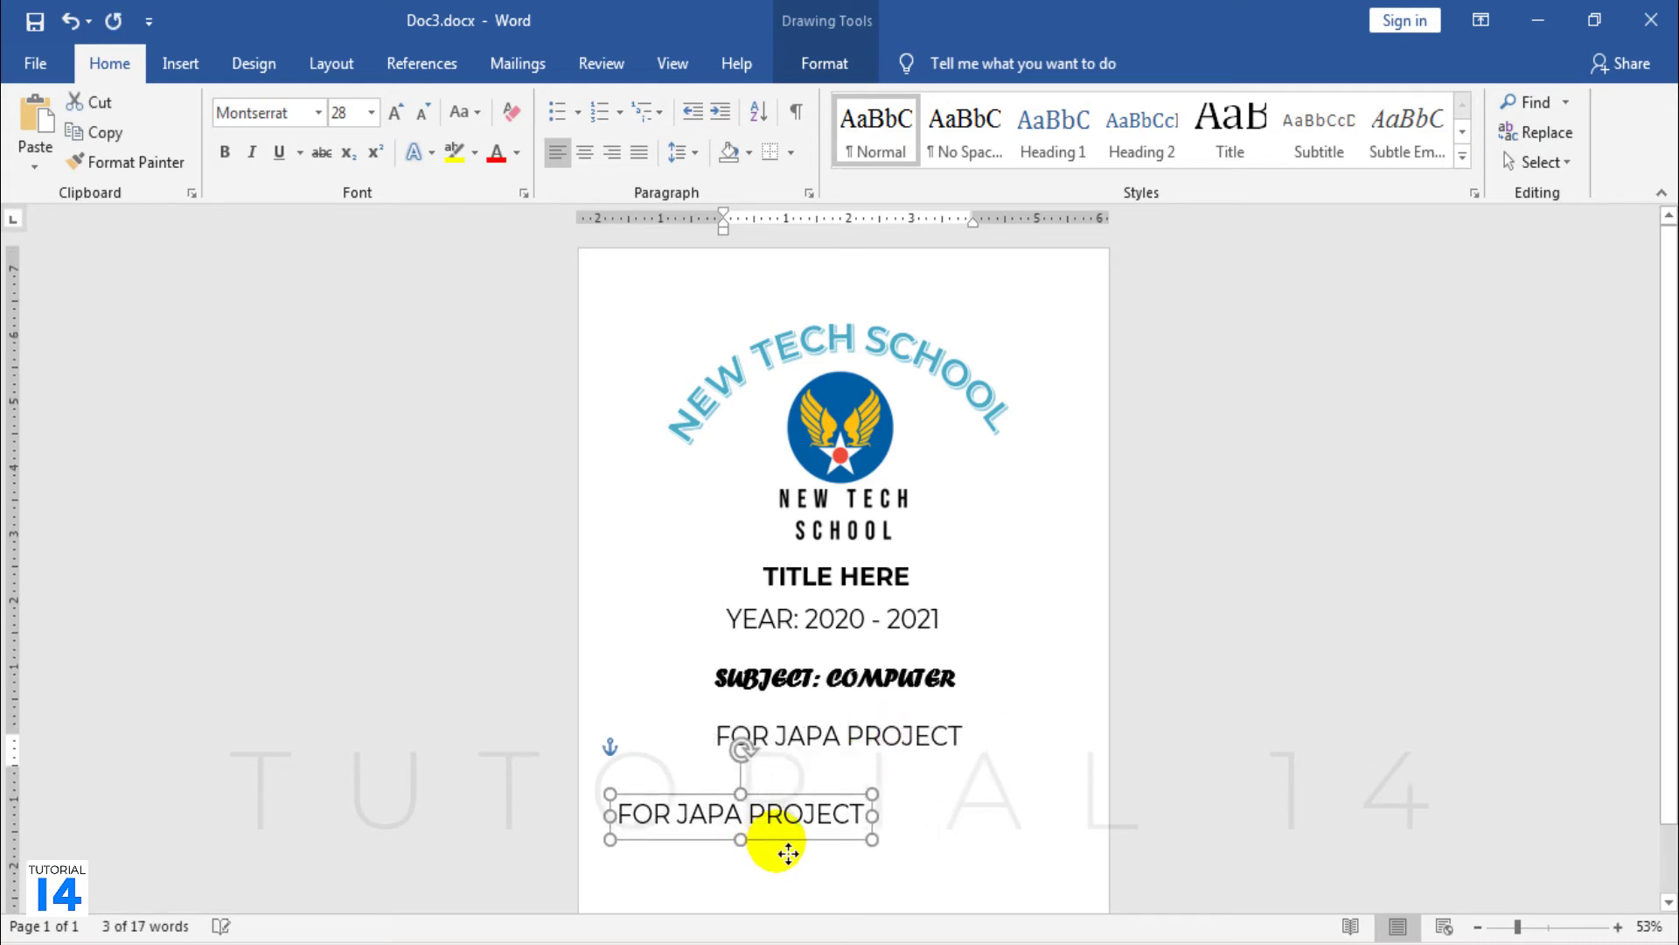
triple_click(794, 815)
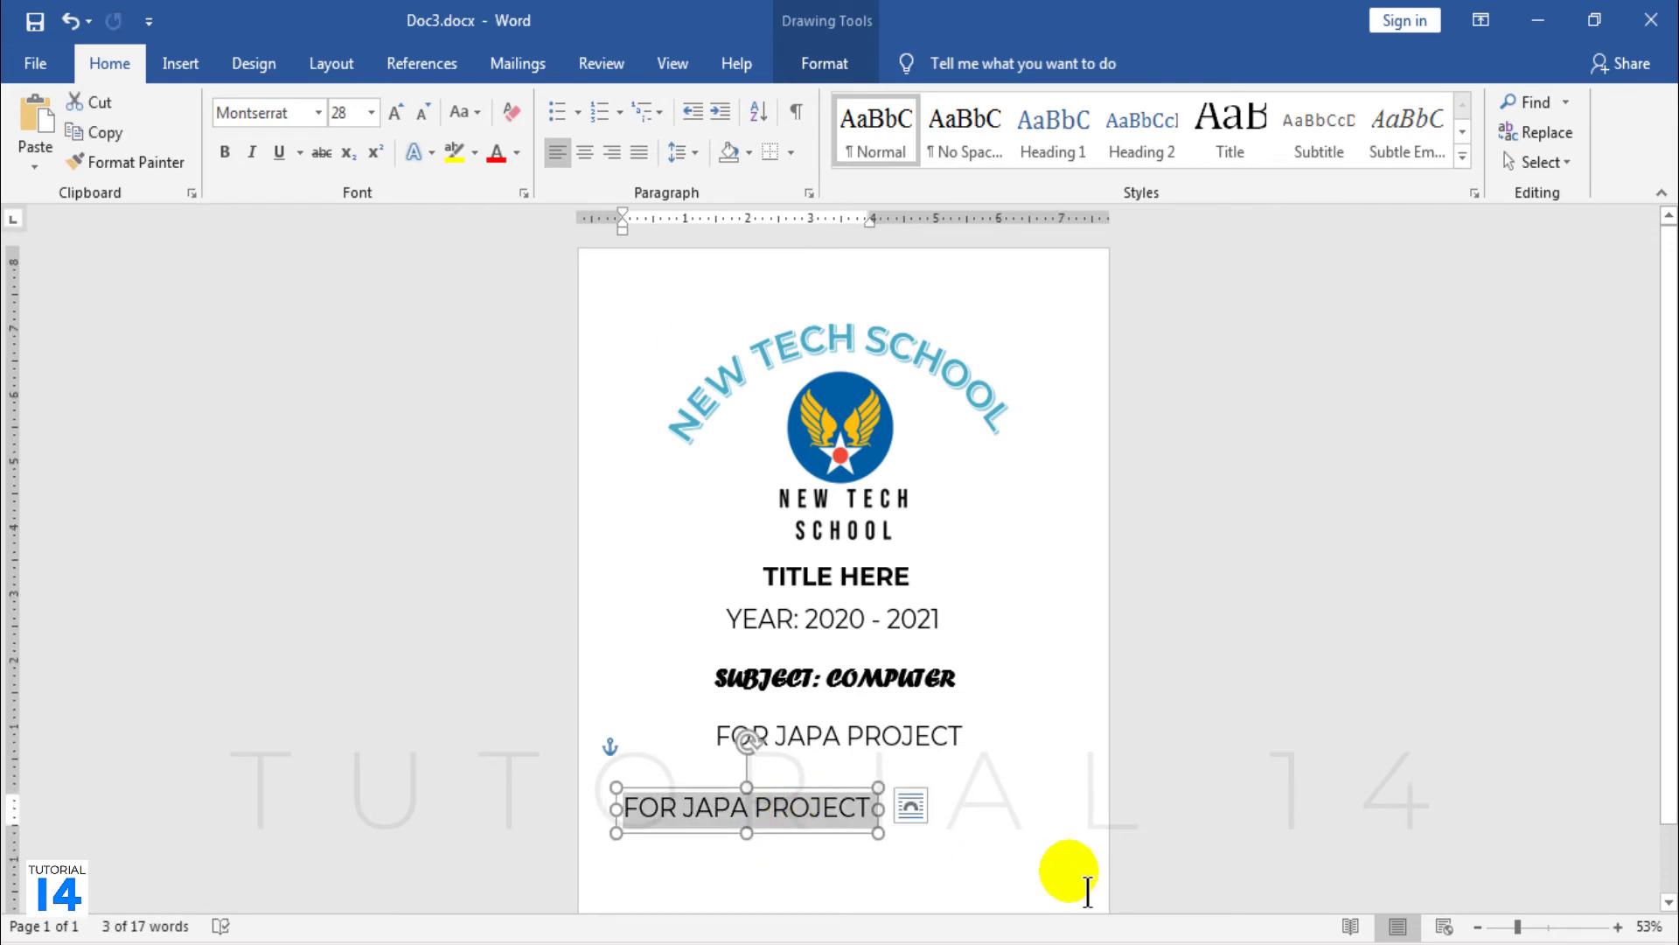
type("SUBM")
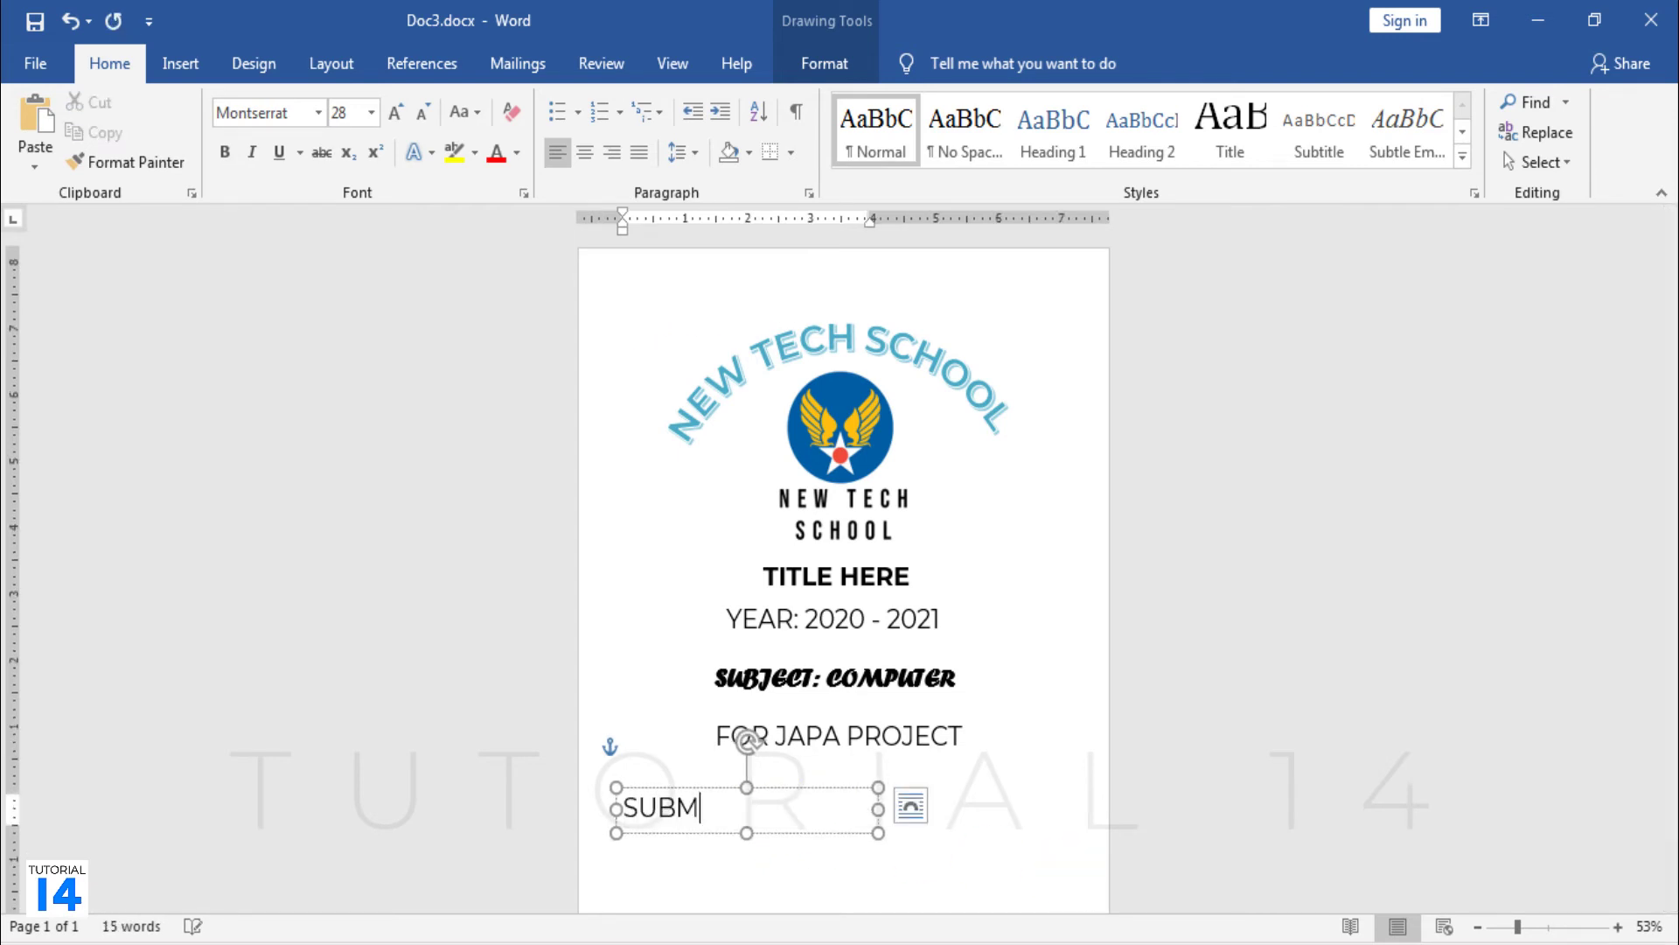
type("IT")
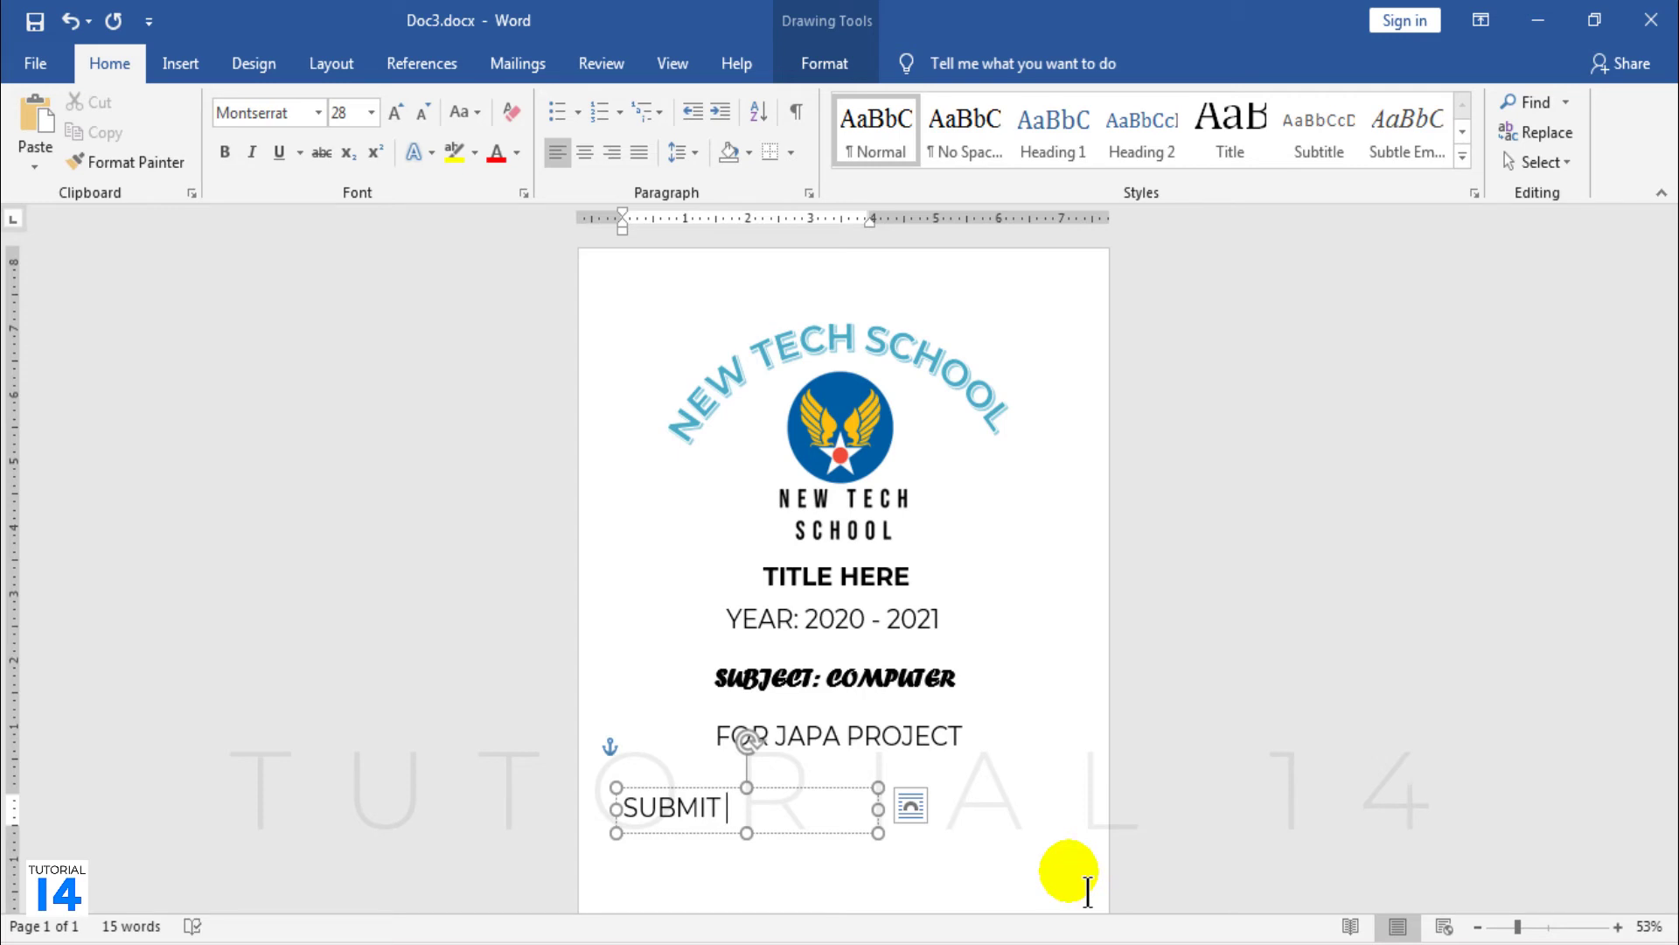
type(" BY")
left_click_drag(876, 807, 741, 862)
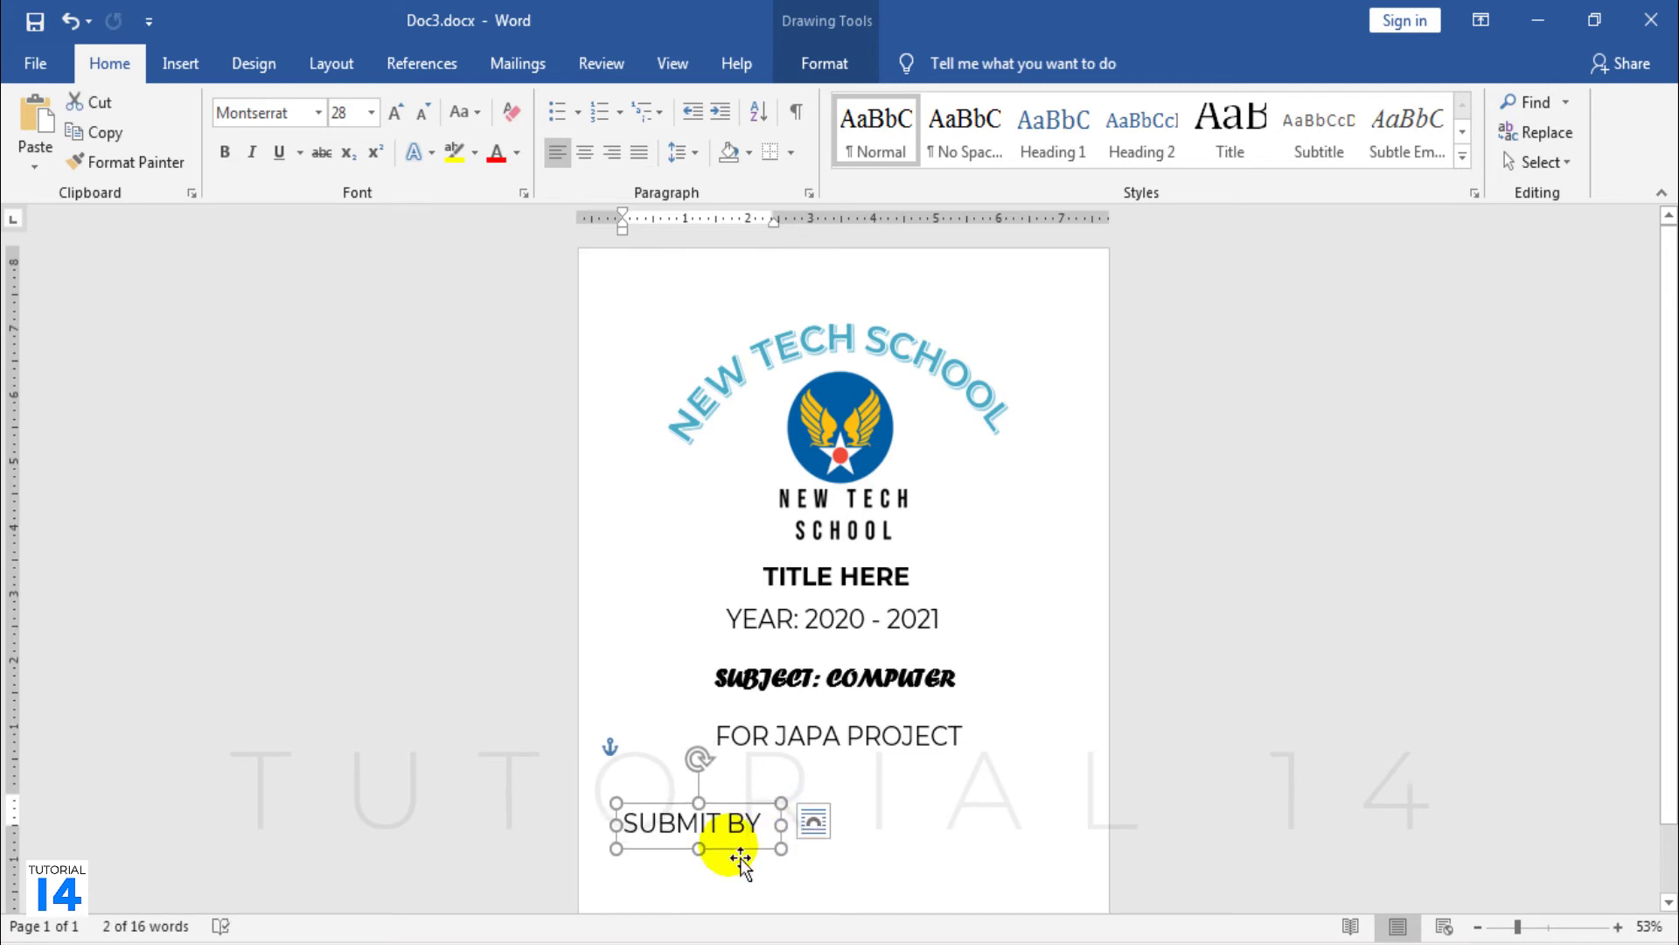
left_click(420, 114)
left_click(420, 114)
Fit the SUBMIT BY box to its text, duplicate it directly below, and replace the copy's text with "YOUR NAME"
left_click_drag(781, 824, 739, 896)
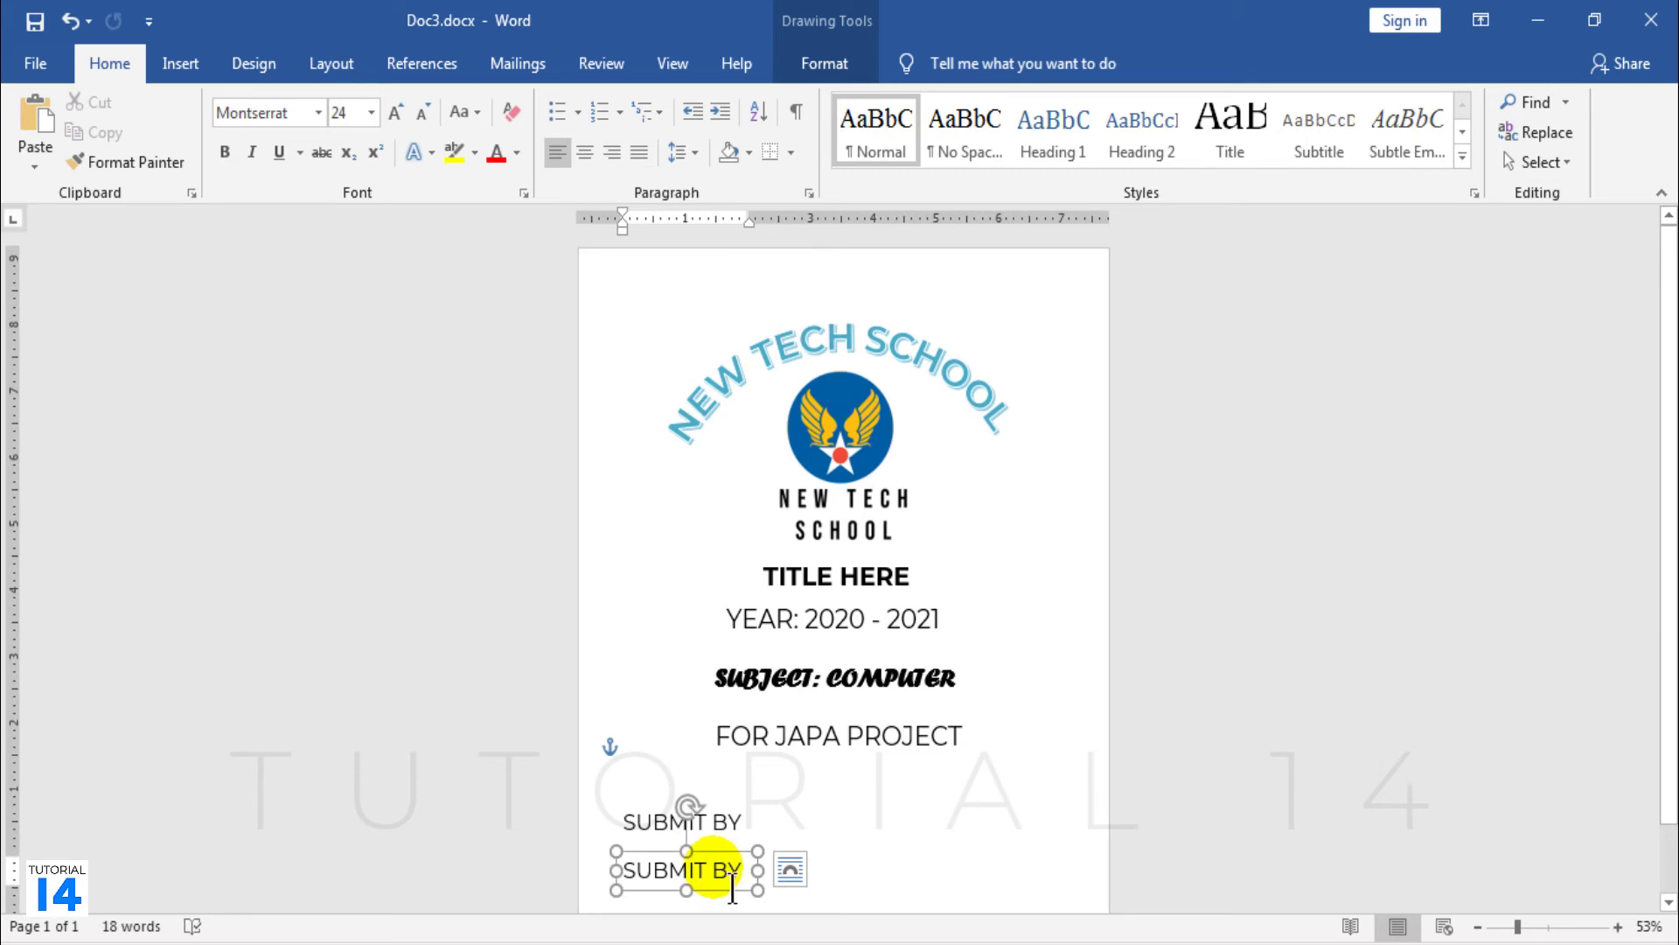
triple_click(733, 874)
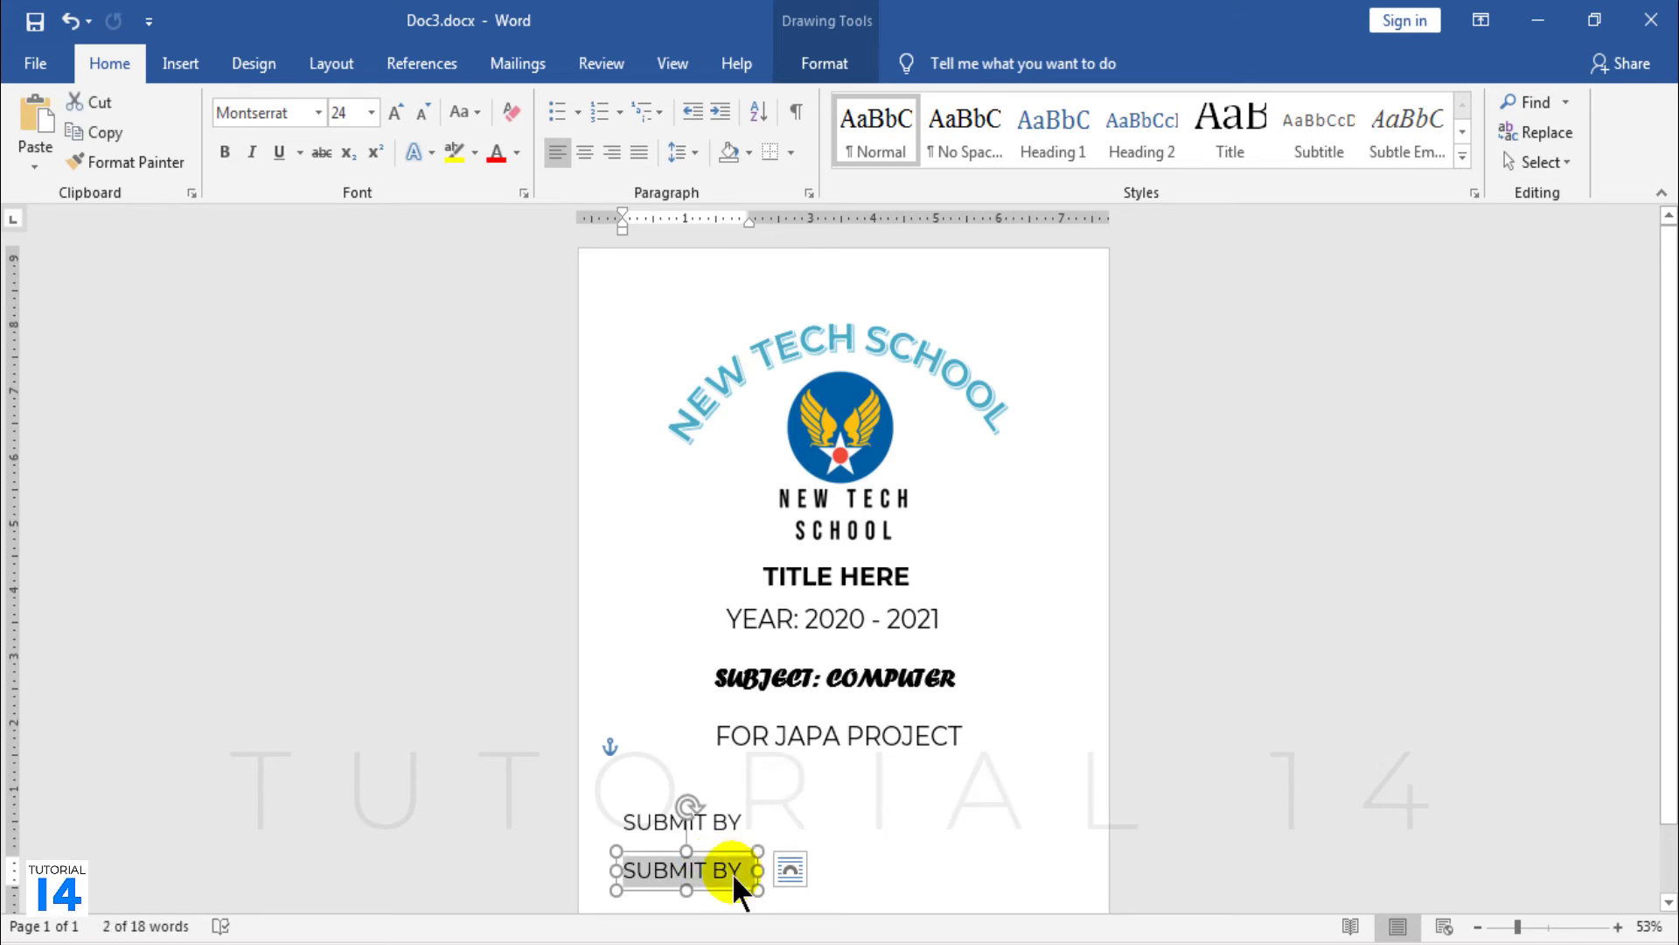
type("YOUR")
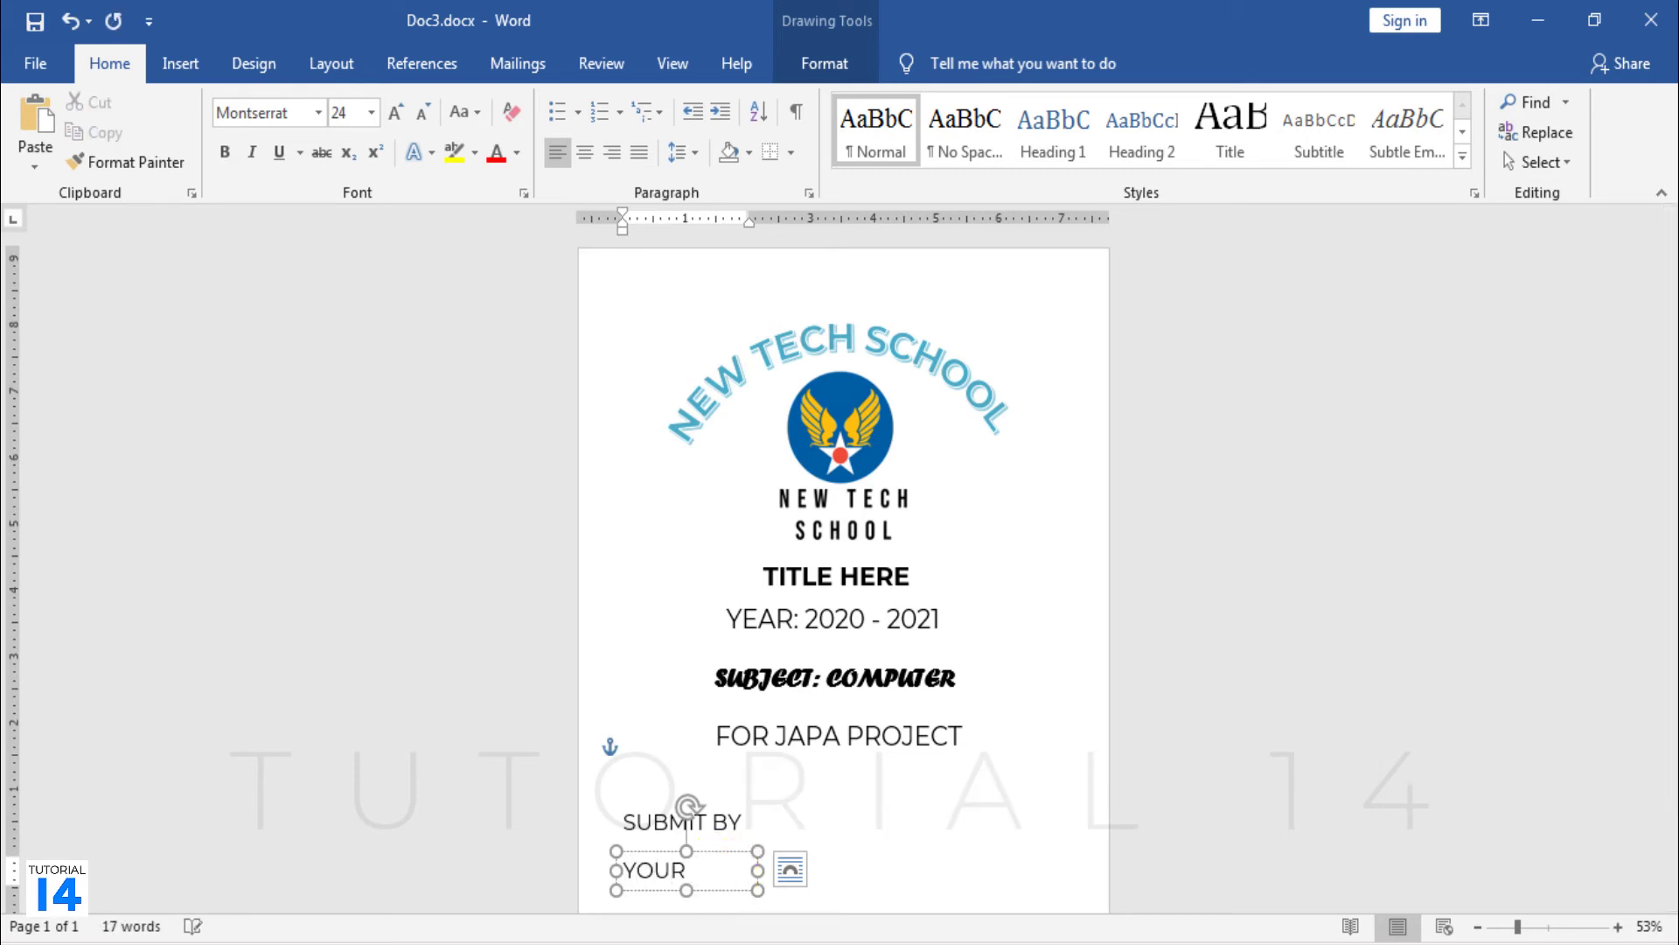
Set the YOUR NAME text to size 18, then narrow its box and move it up close to SUBMIT BY
triple_click(750, 888)
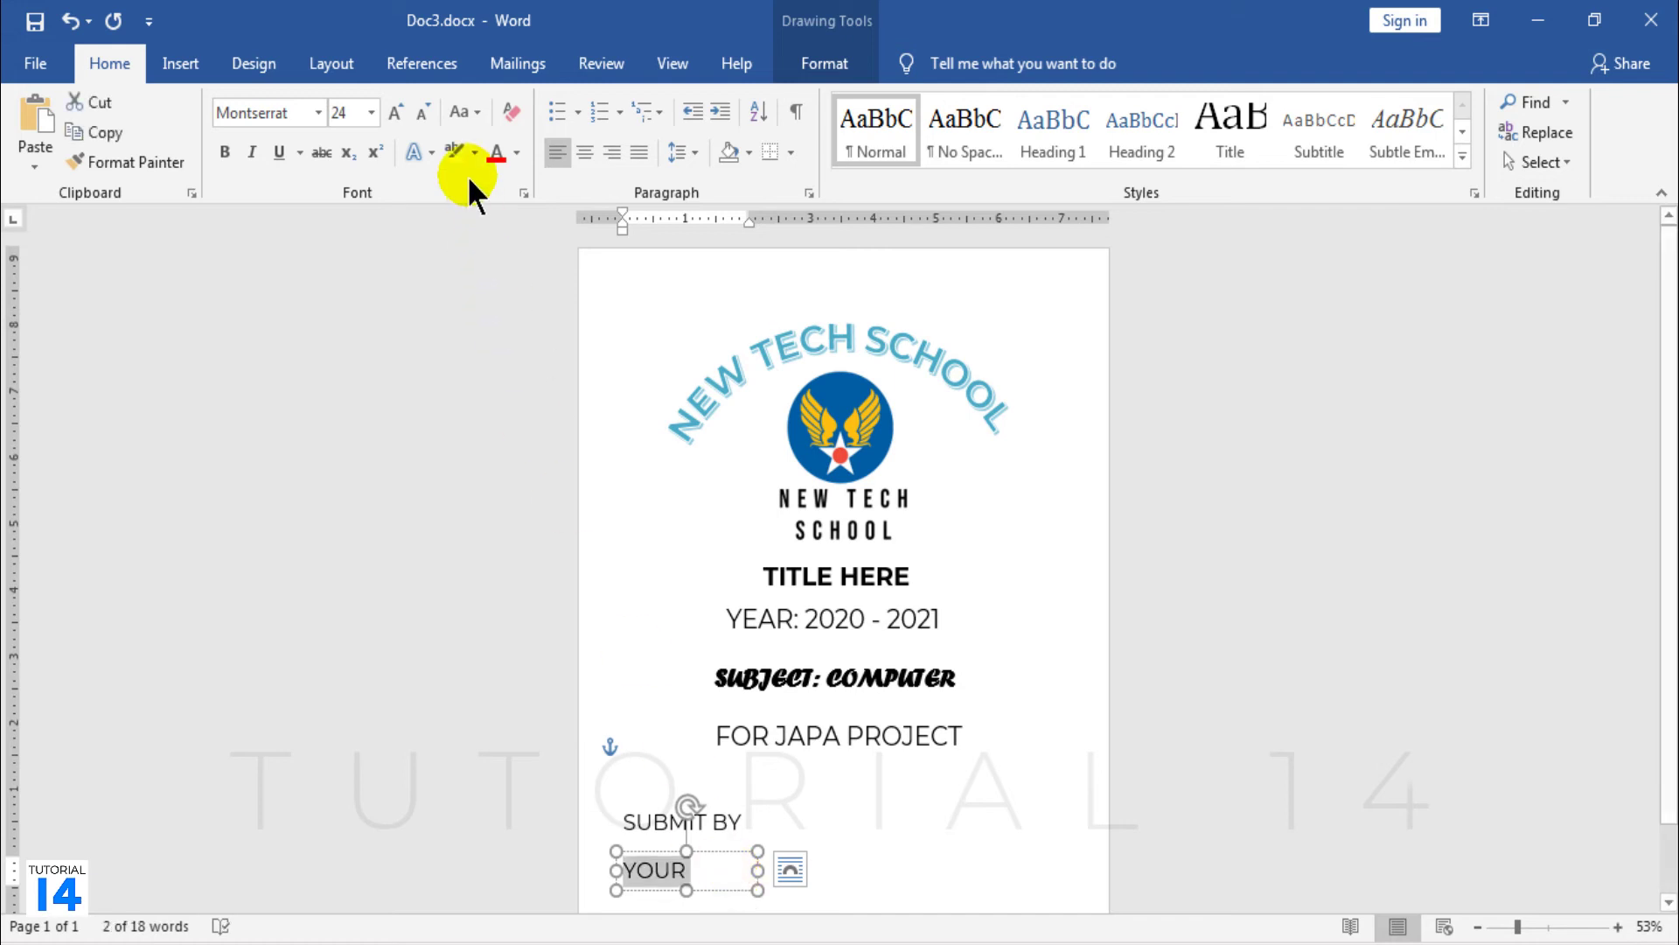
left_click(423, 114)
left_click(424, 115)
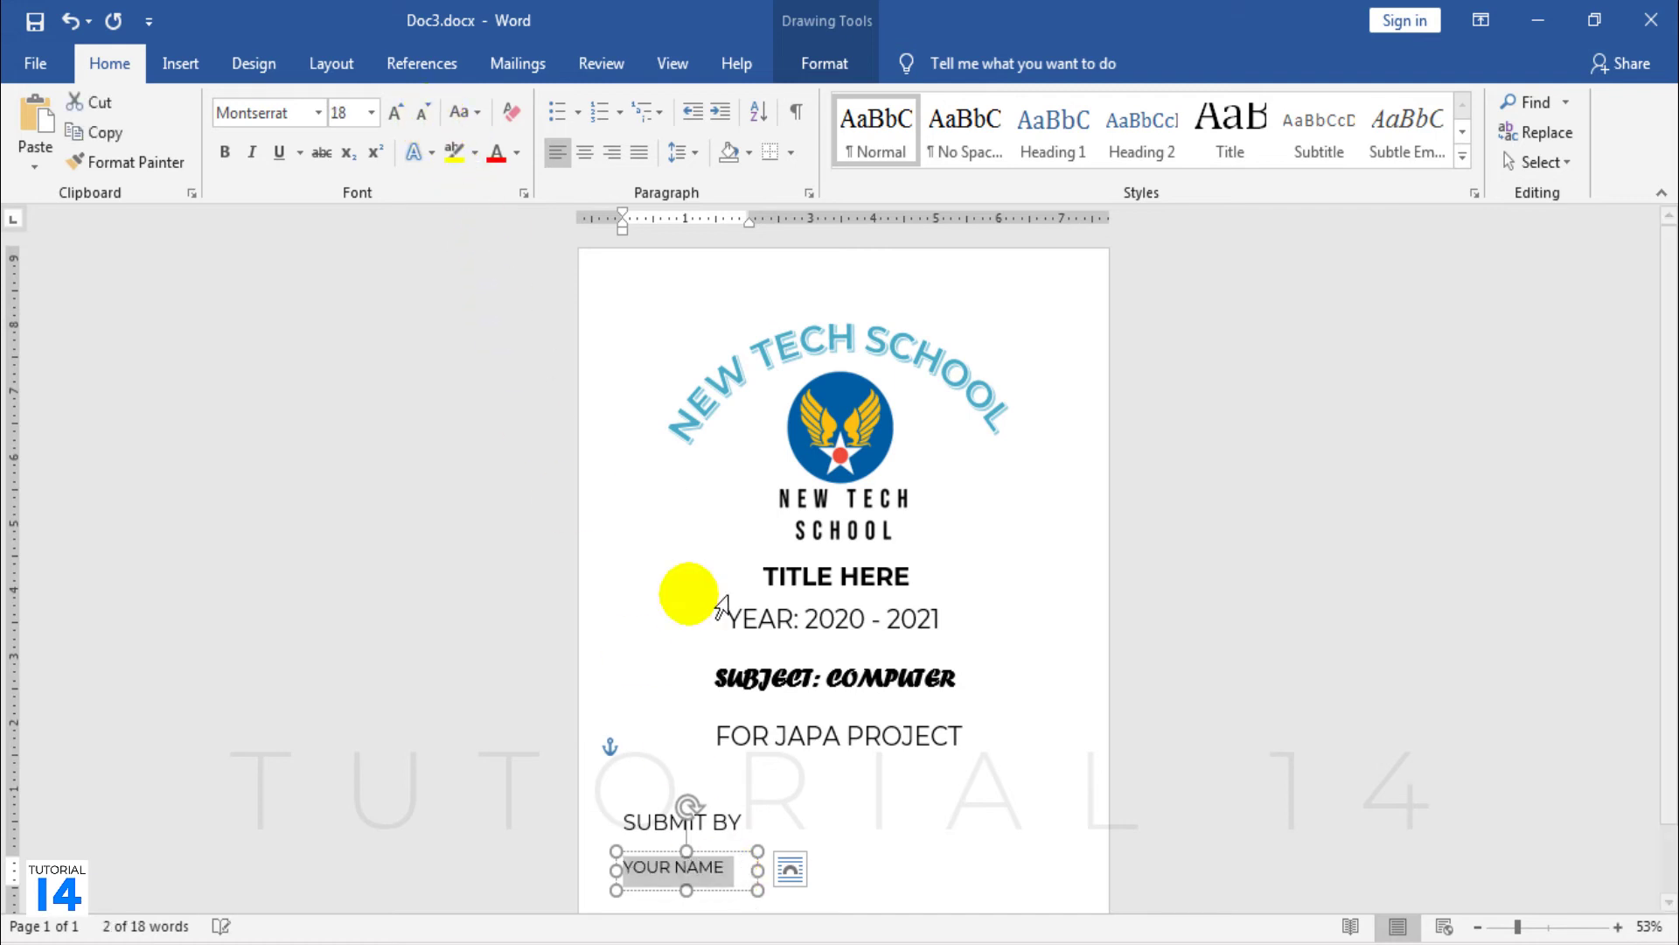
left_click_drag(757, 870, 705, 858)
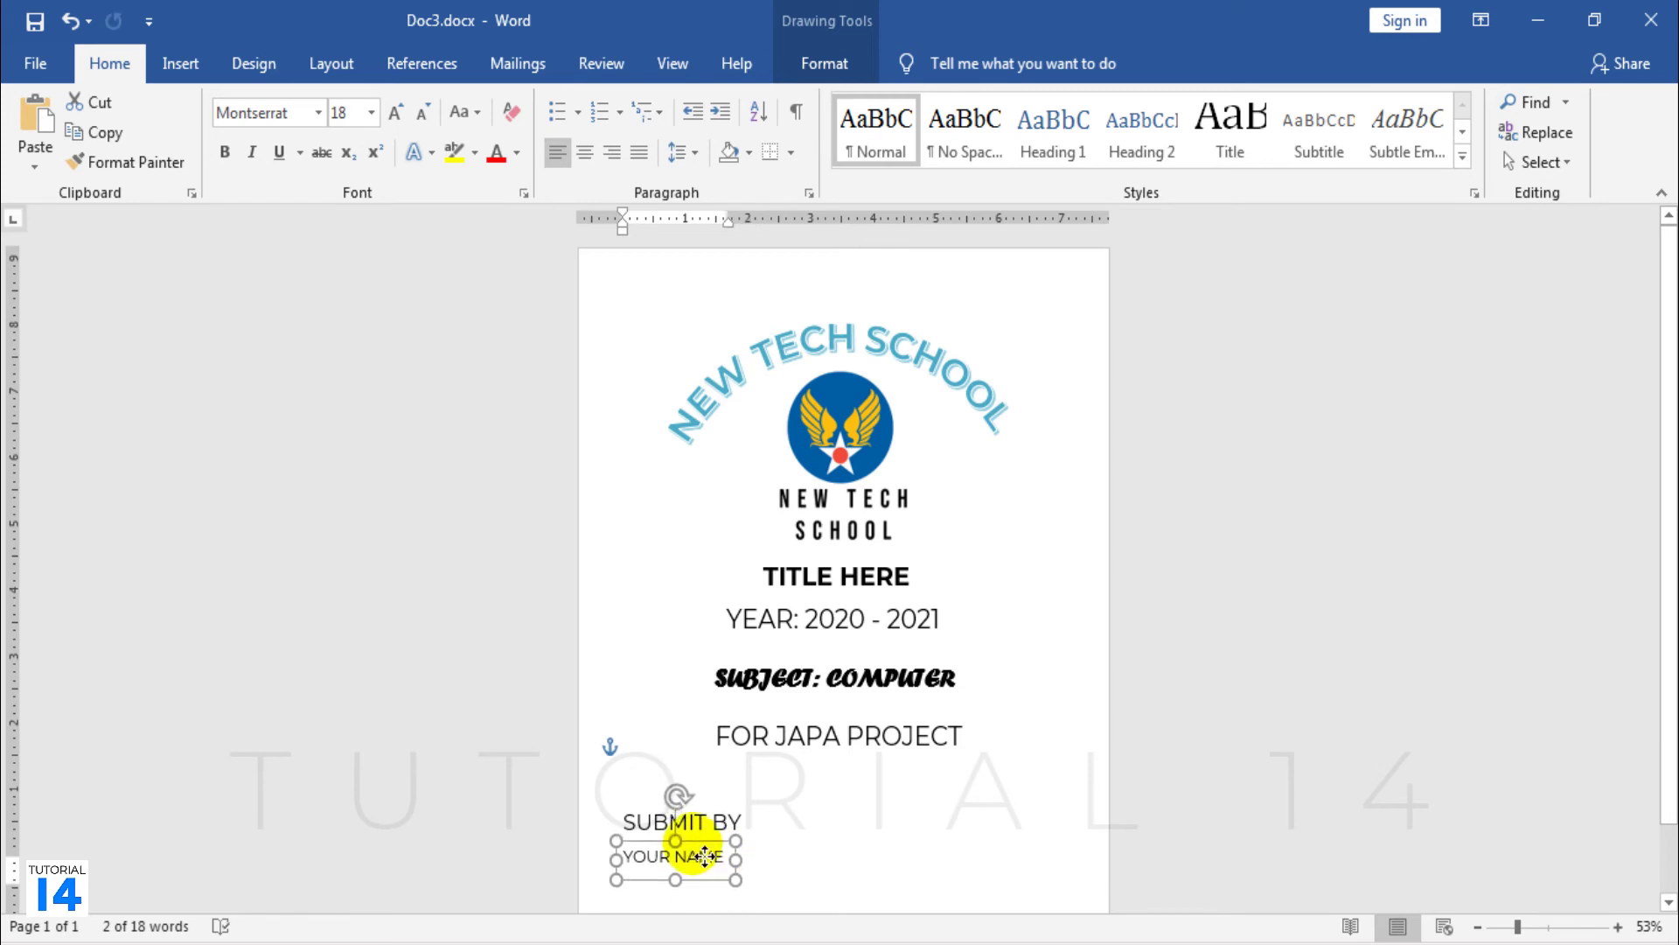
Make the SUBMIT BY text bold, then duplicate the SUBMIT BY and YOUR NAME boxes together onto the page's lower right
left_click(724, 819)
left_click(724, 817)
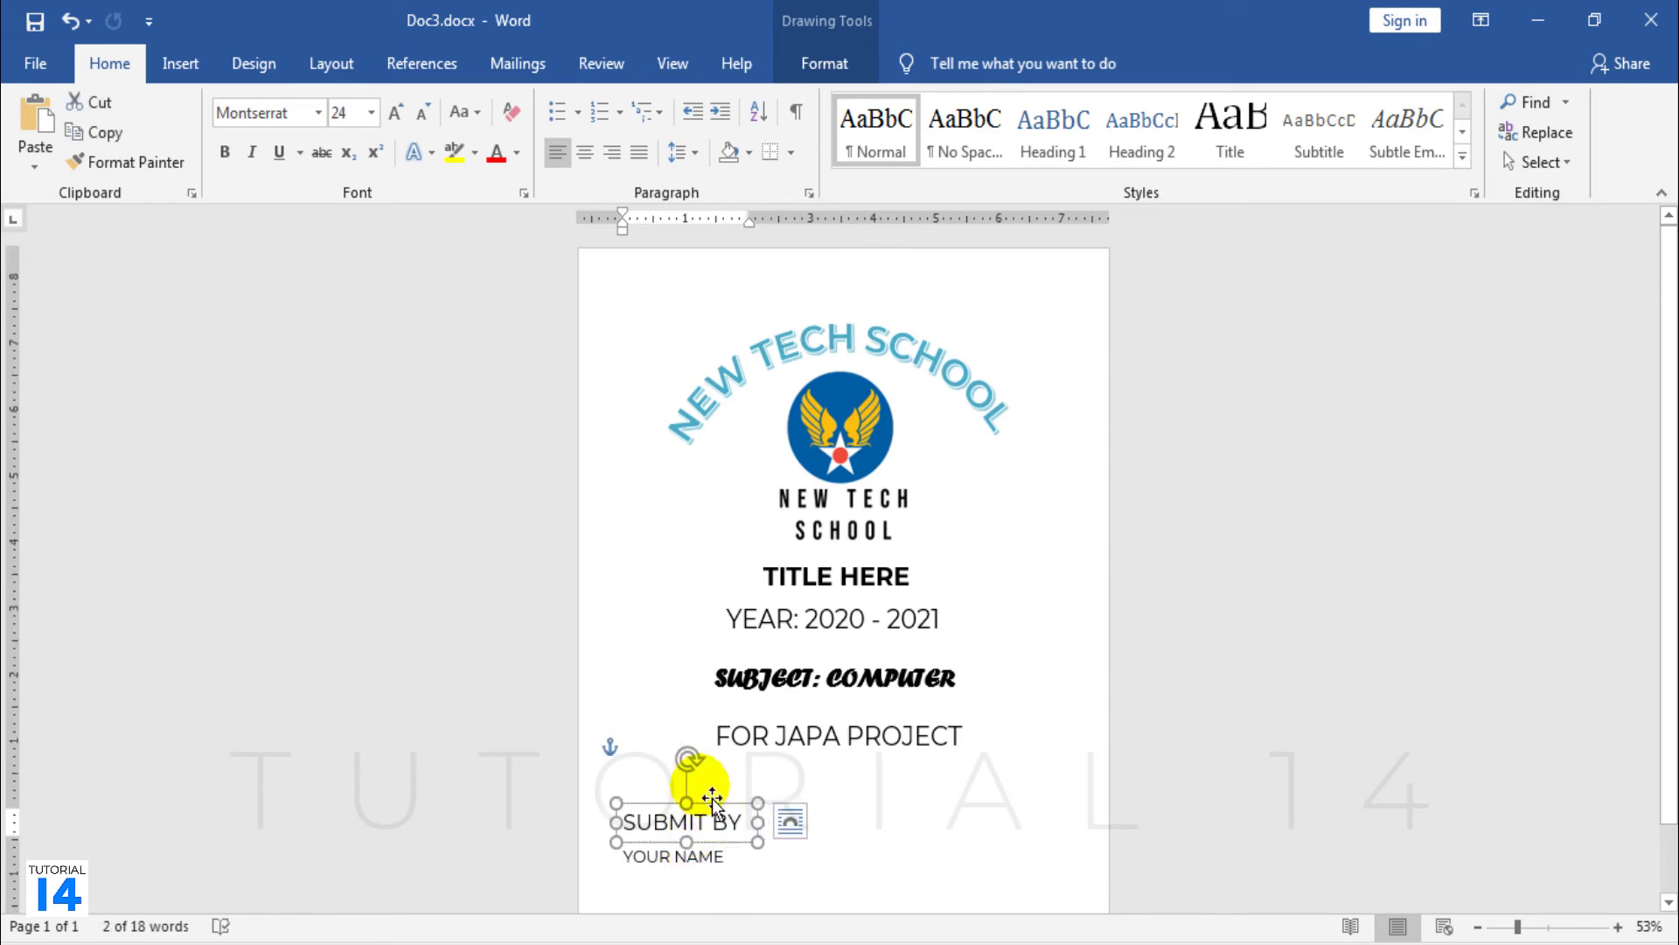
left_click(225, 152)
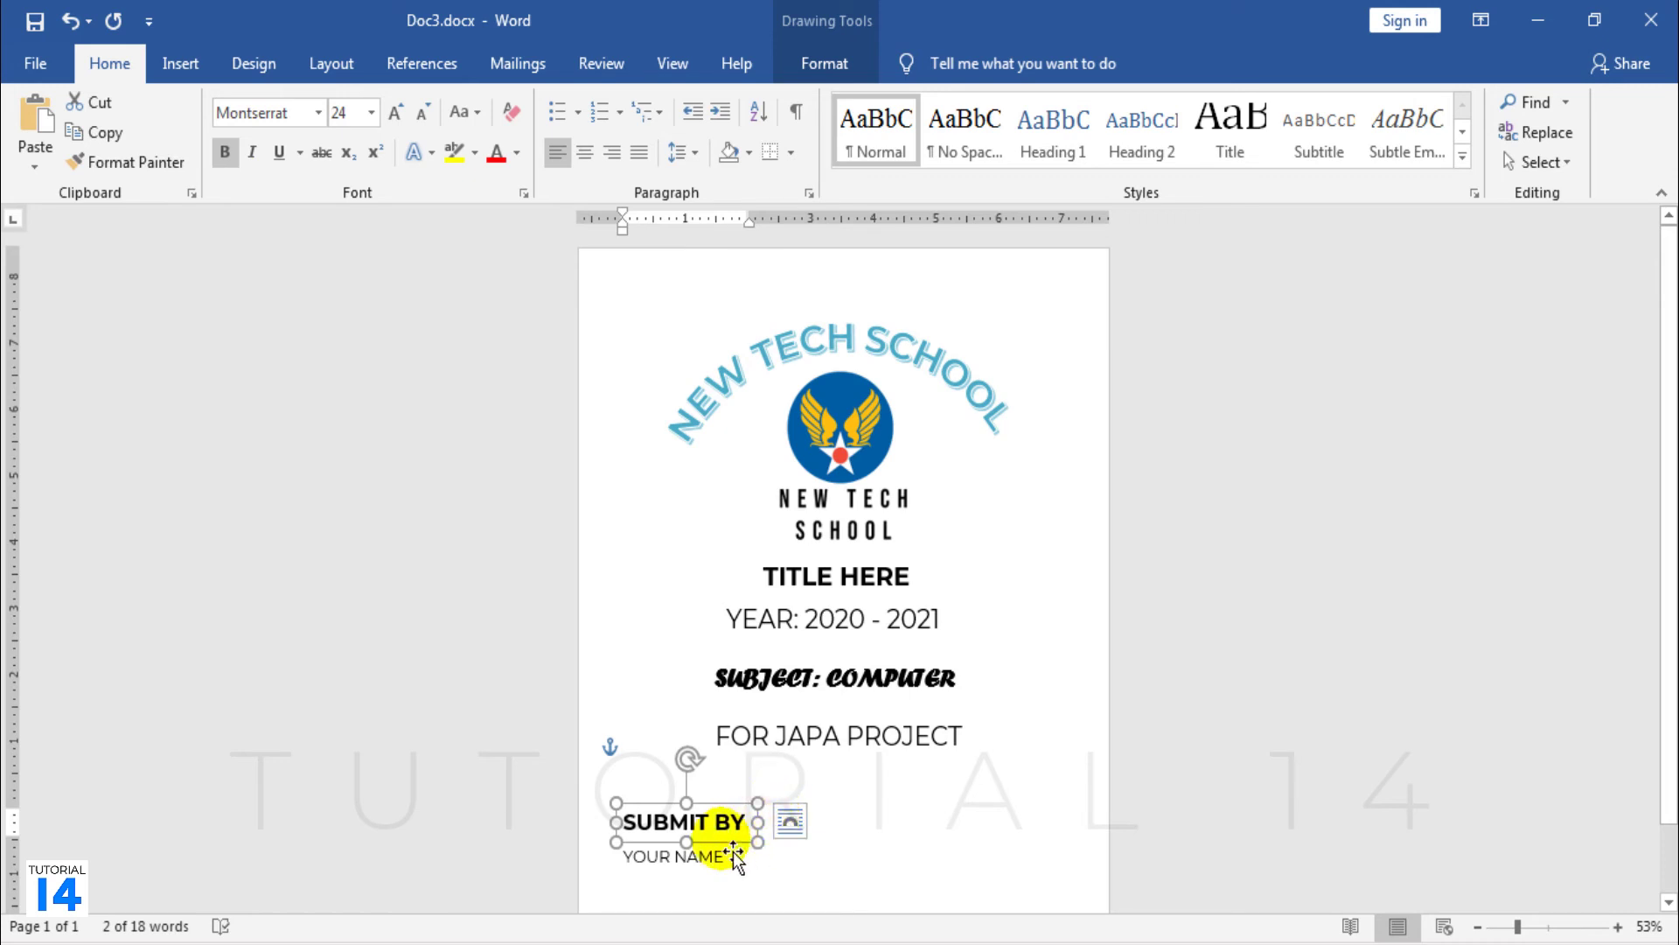
left_click(742, 875, "shift")
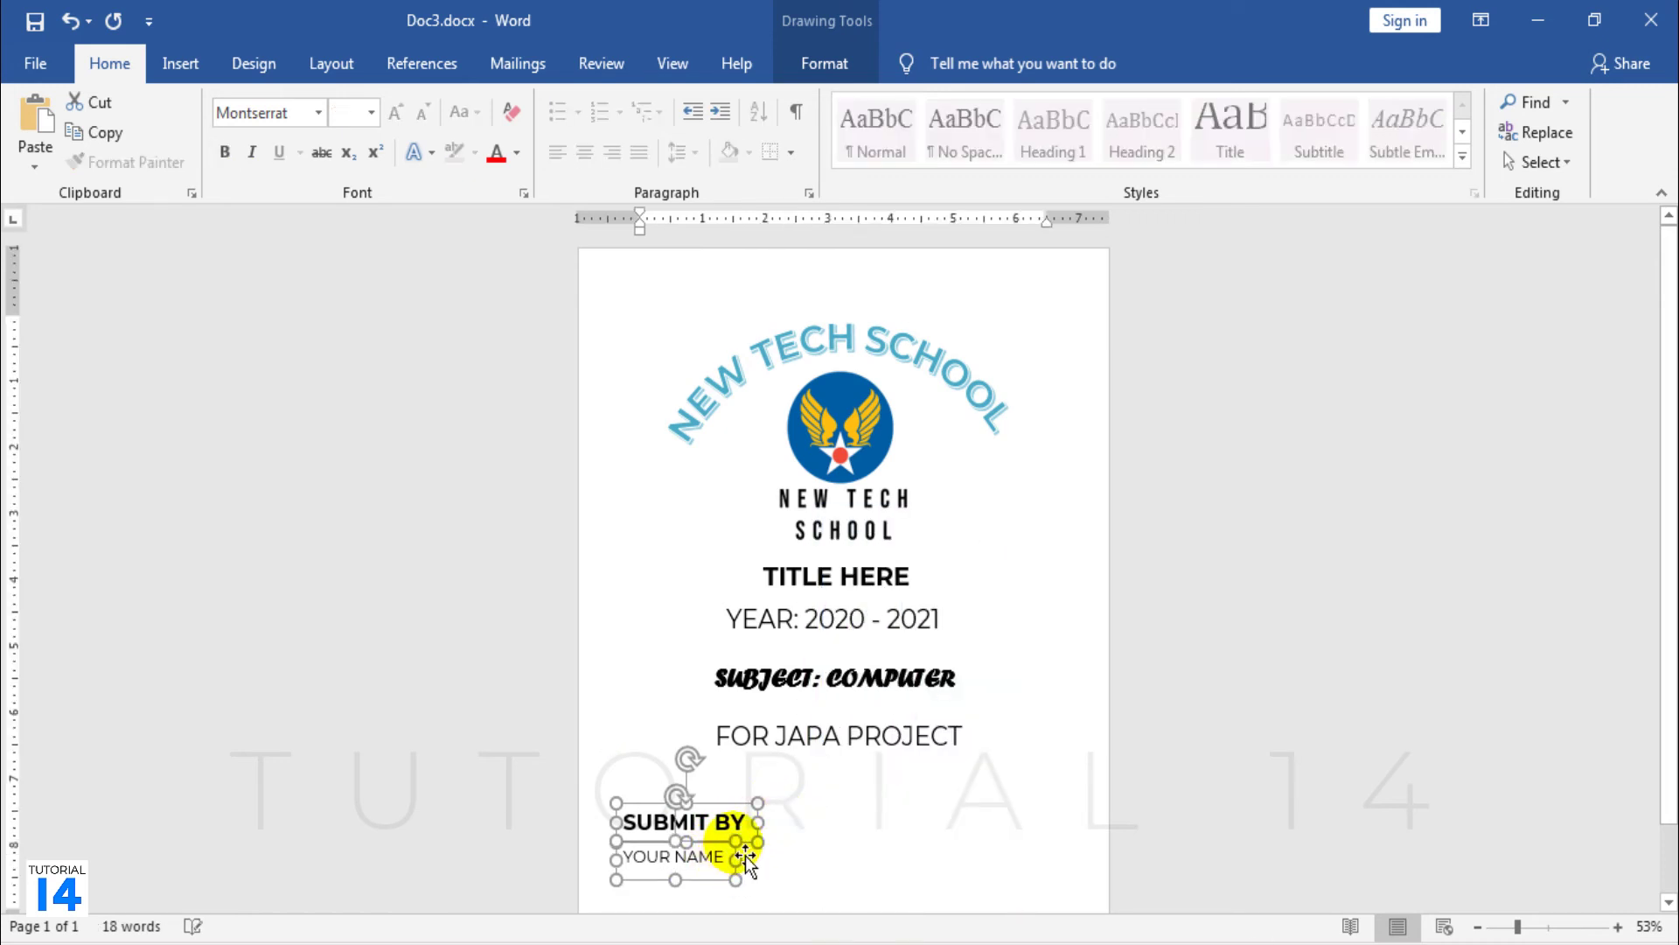
key("ctrl+d")
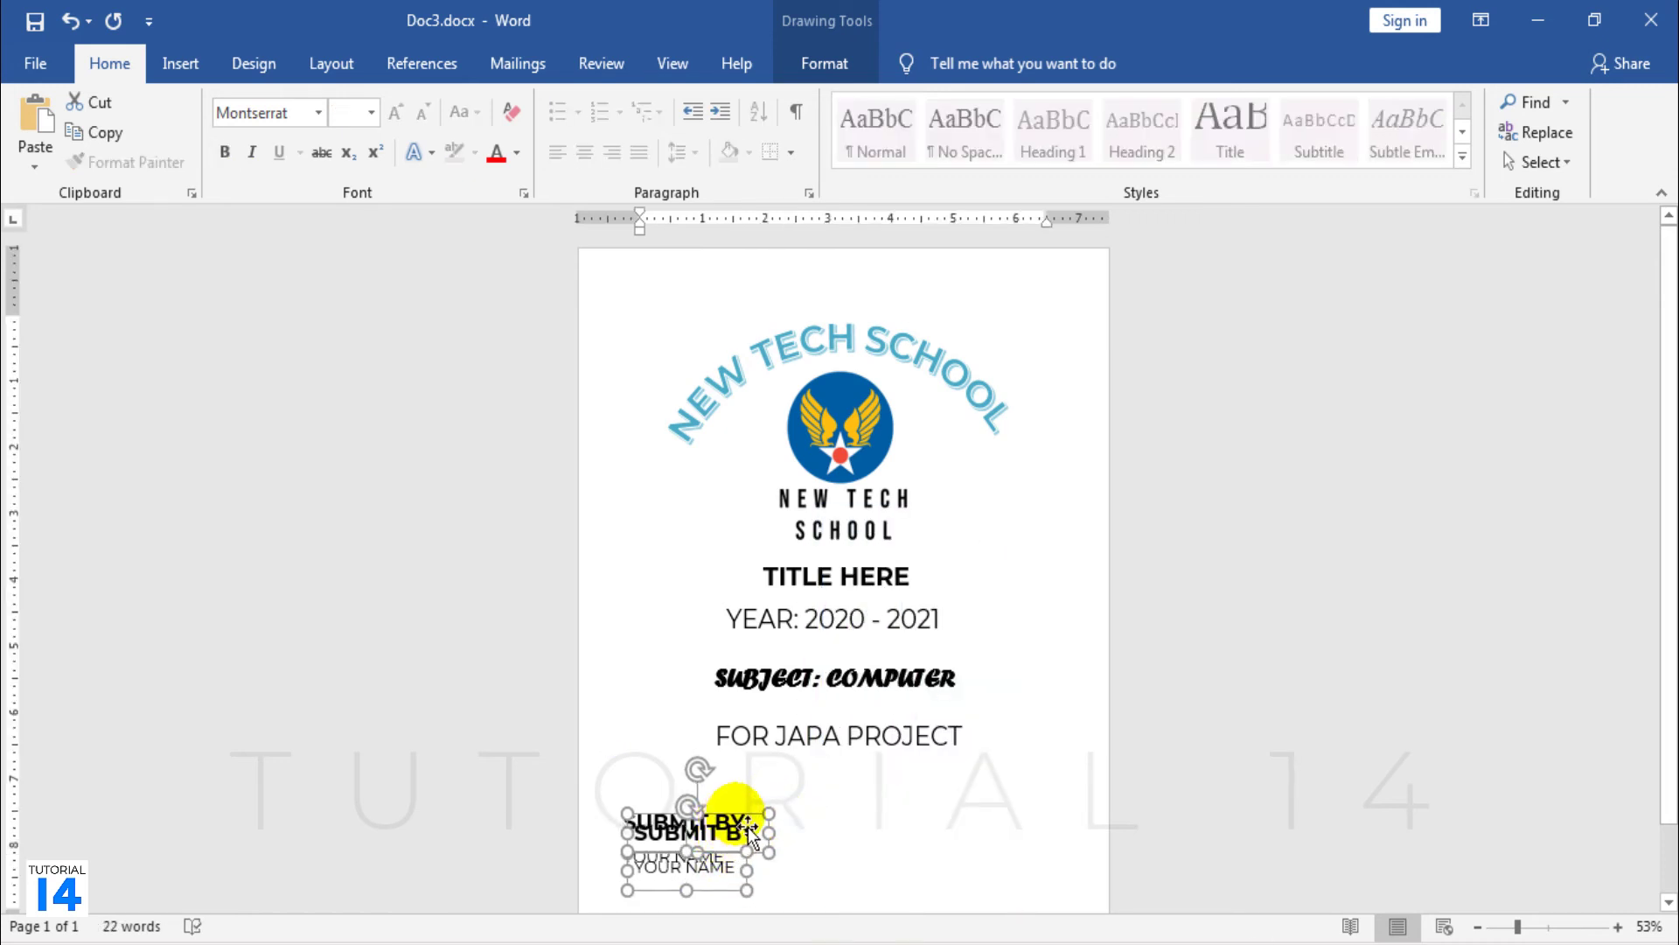
left_click_drag(748, 826, 1047, 812)
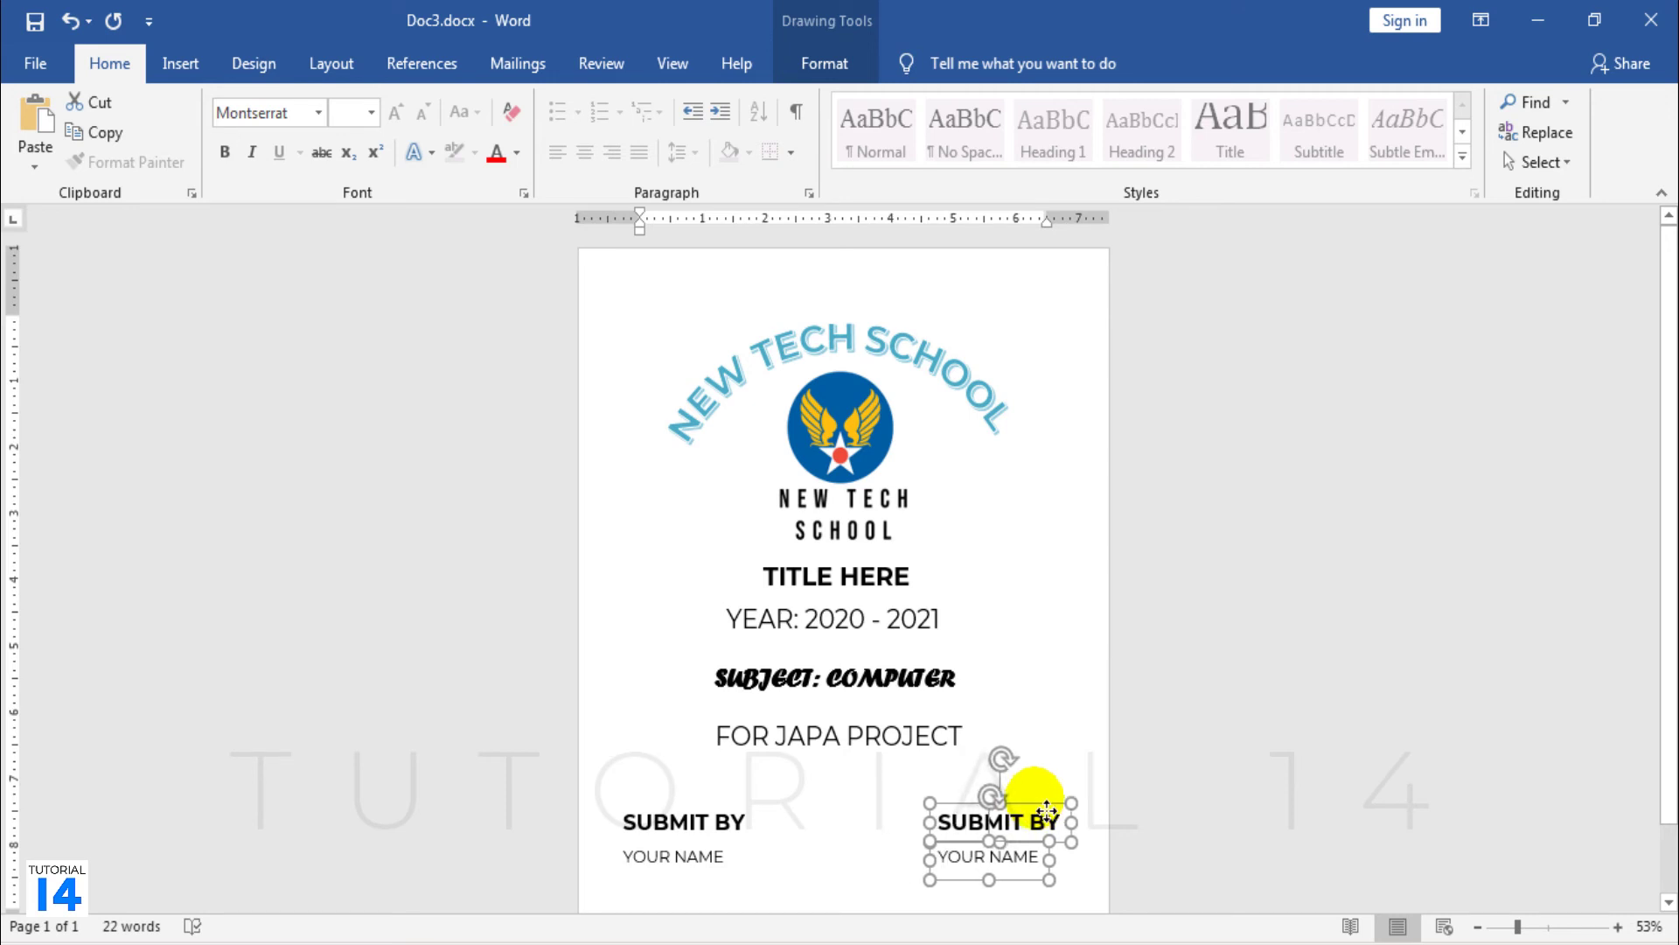
Change the text of the two copied boxes to "SUBMIT TO" and "NAME HERE"
left_click(1050, 818)
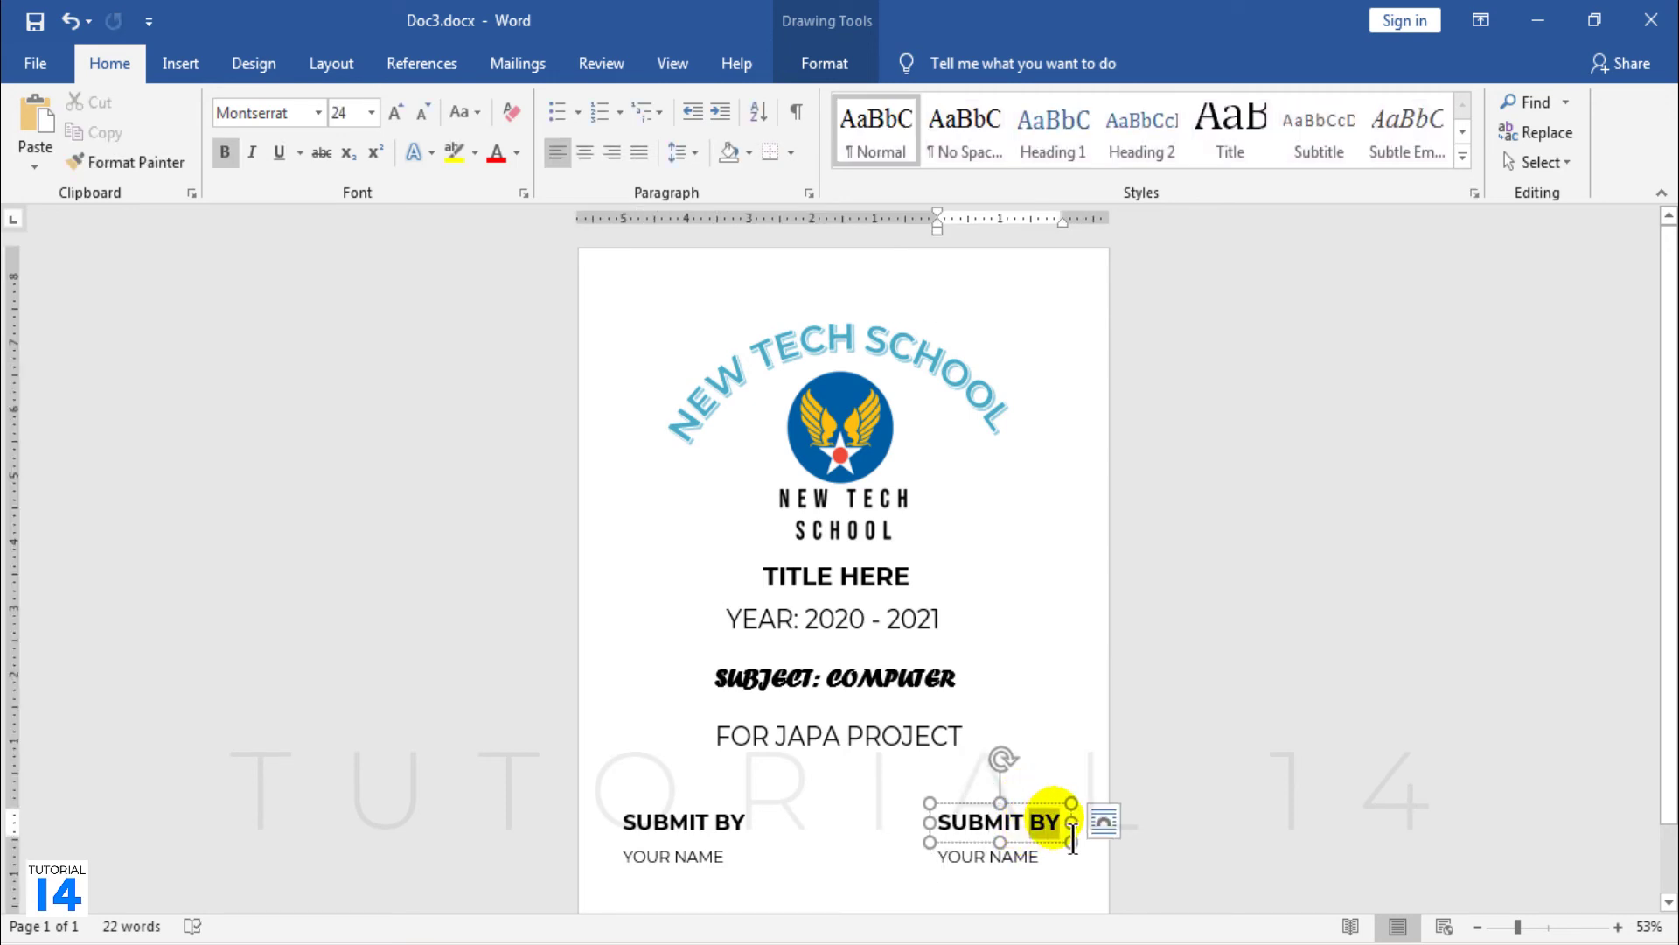
key("BackSpace")
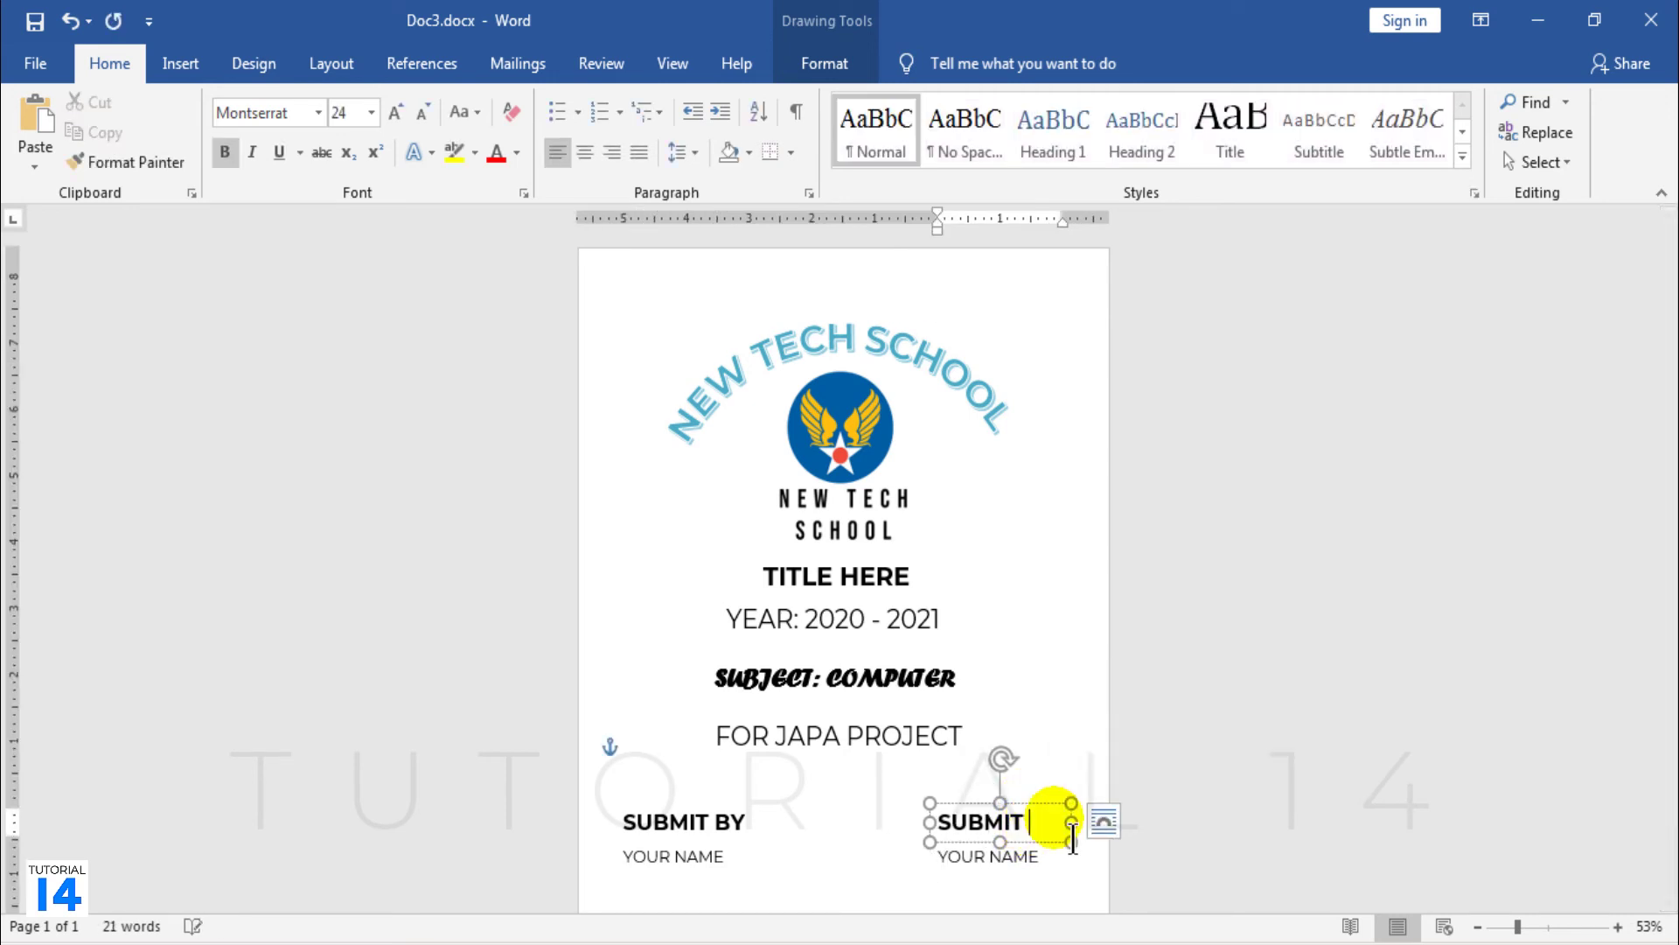
type("TO")
left_click(962, 857)
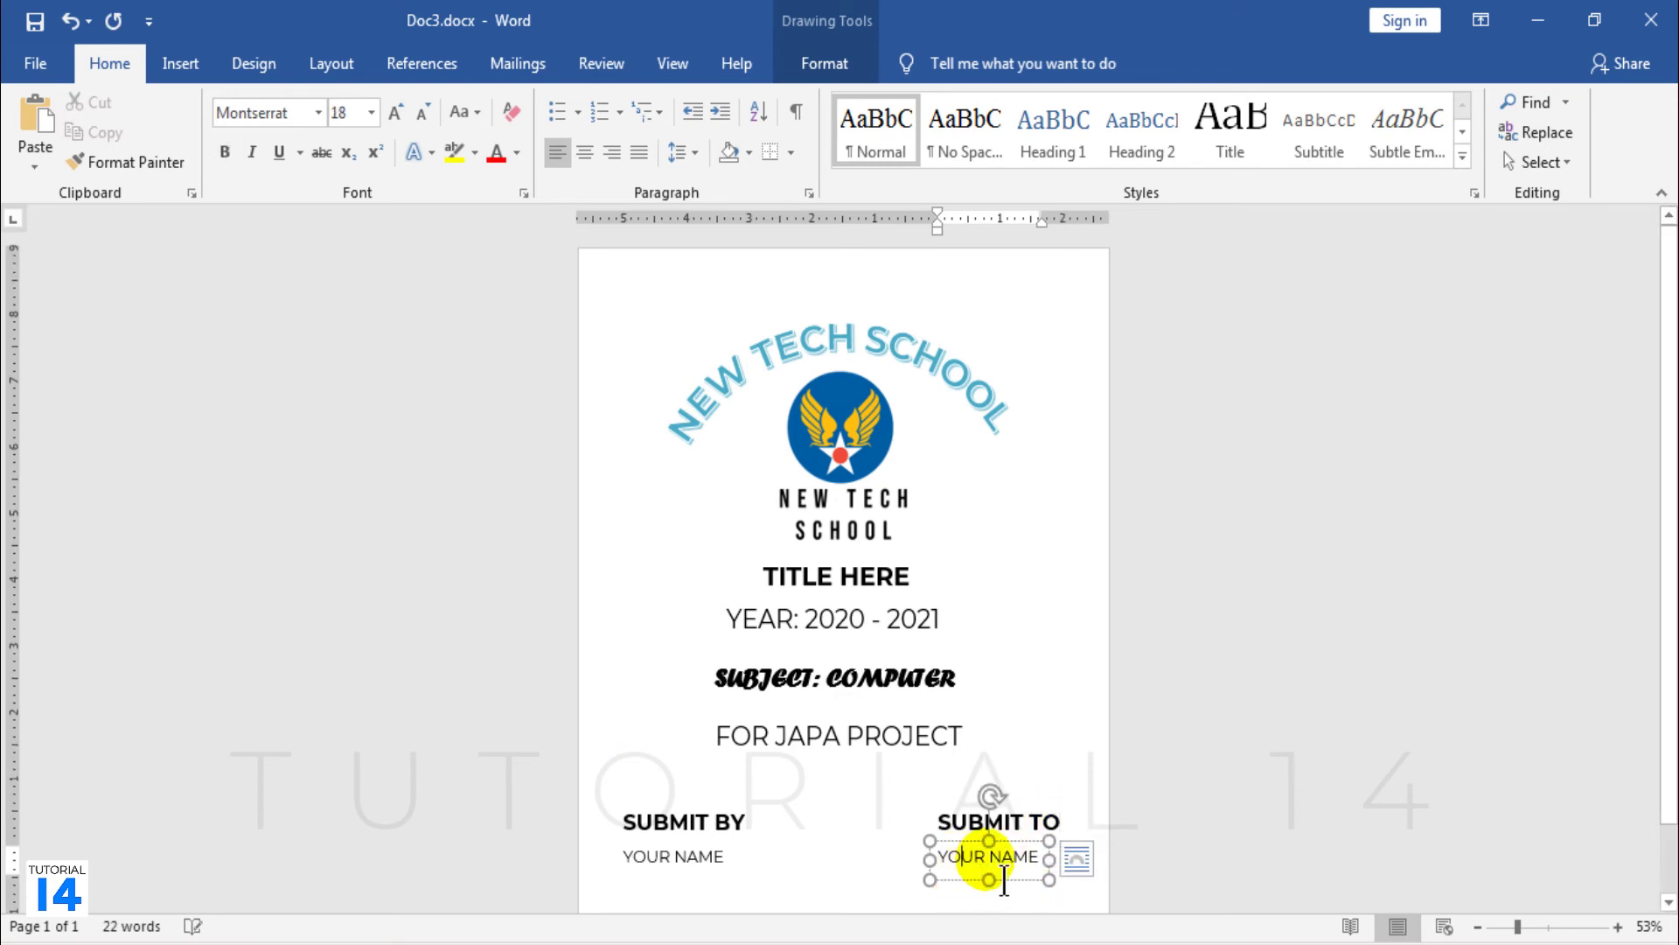
double_click(951, 856)
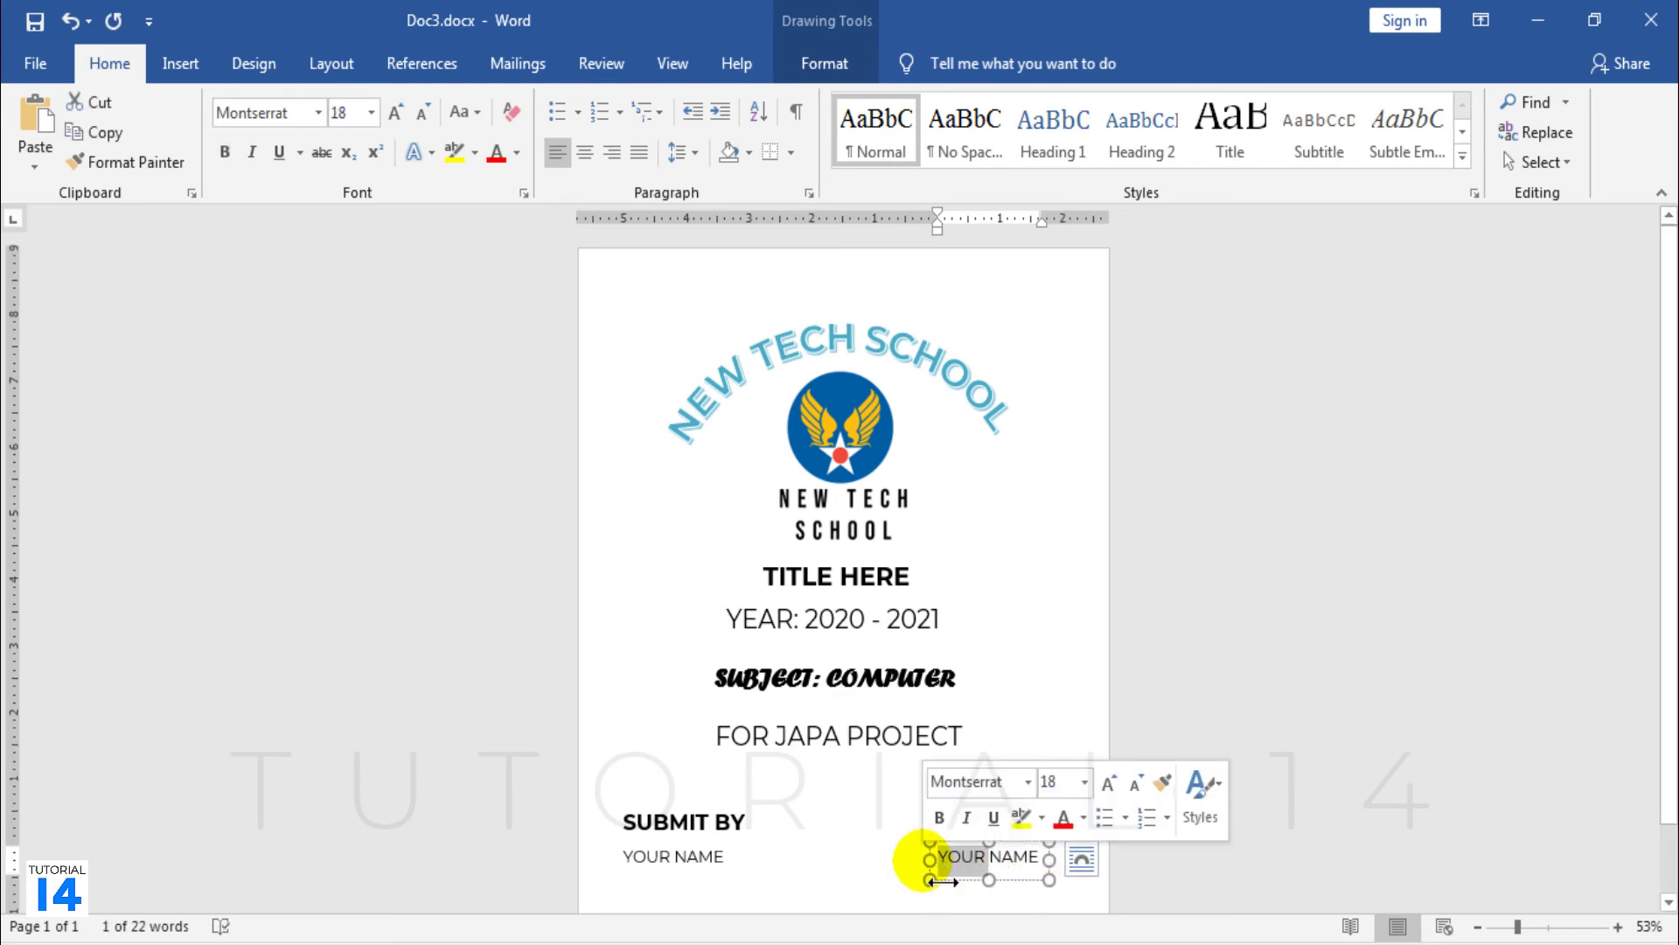
key("BackSpace")
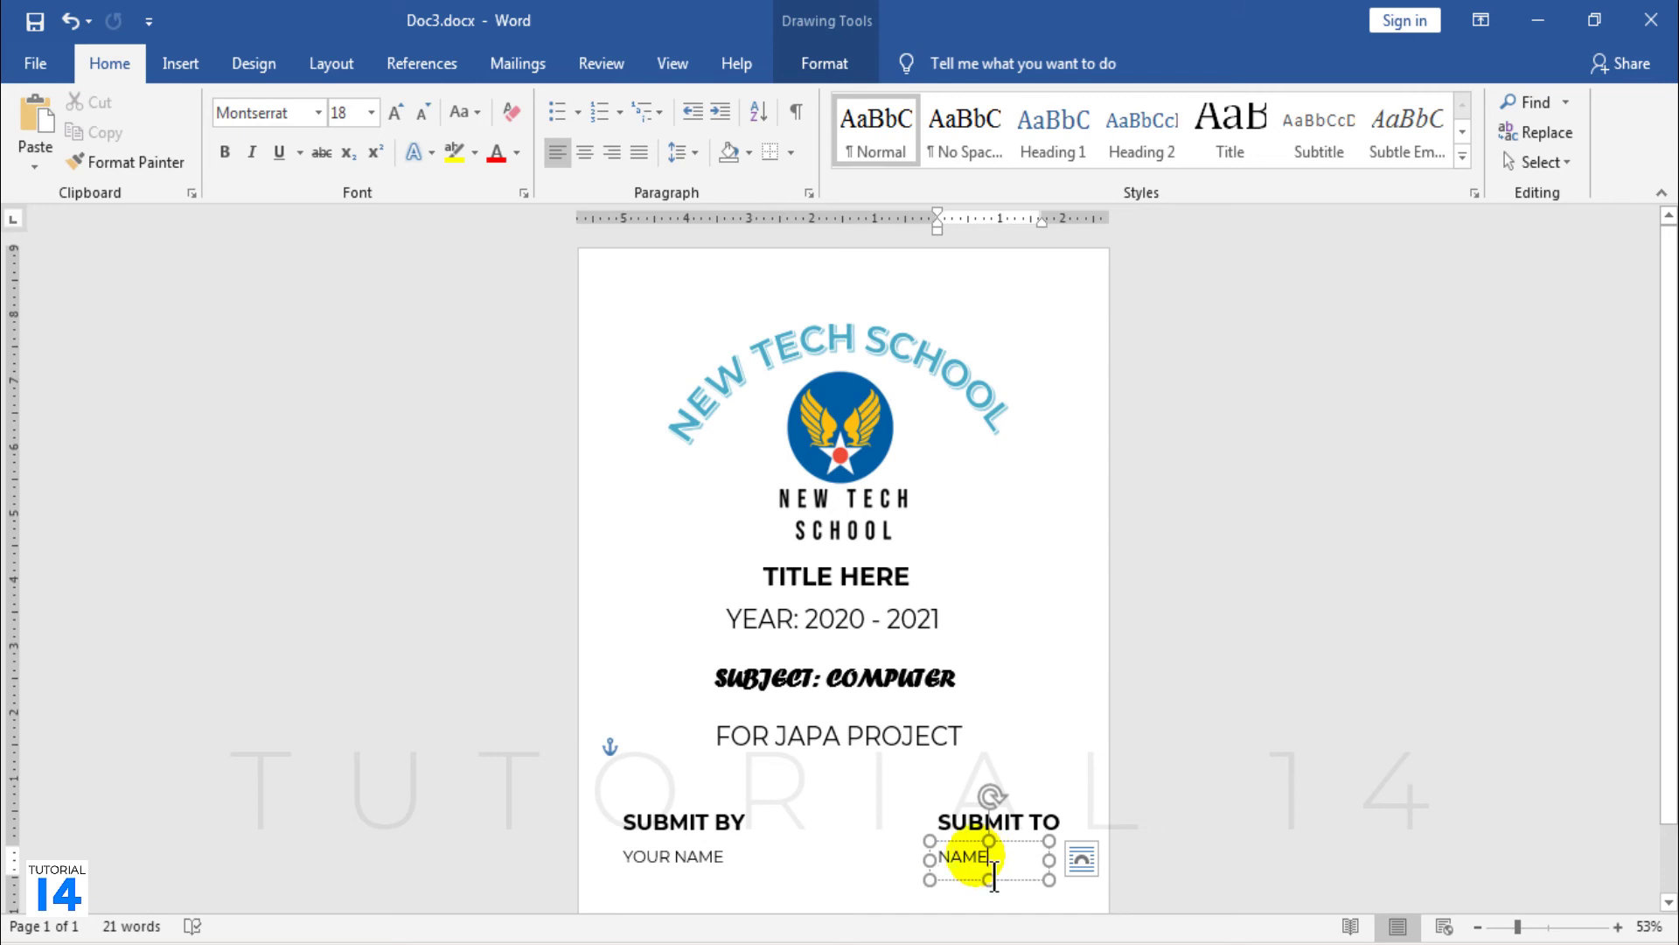
type("HE")
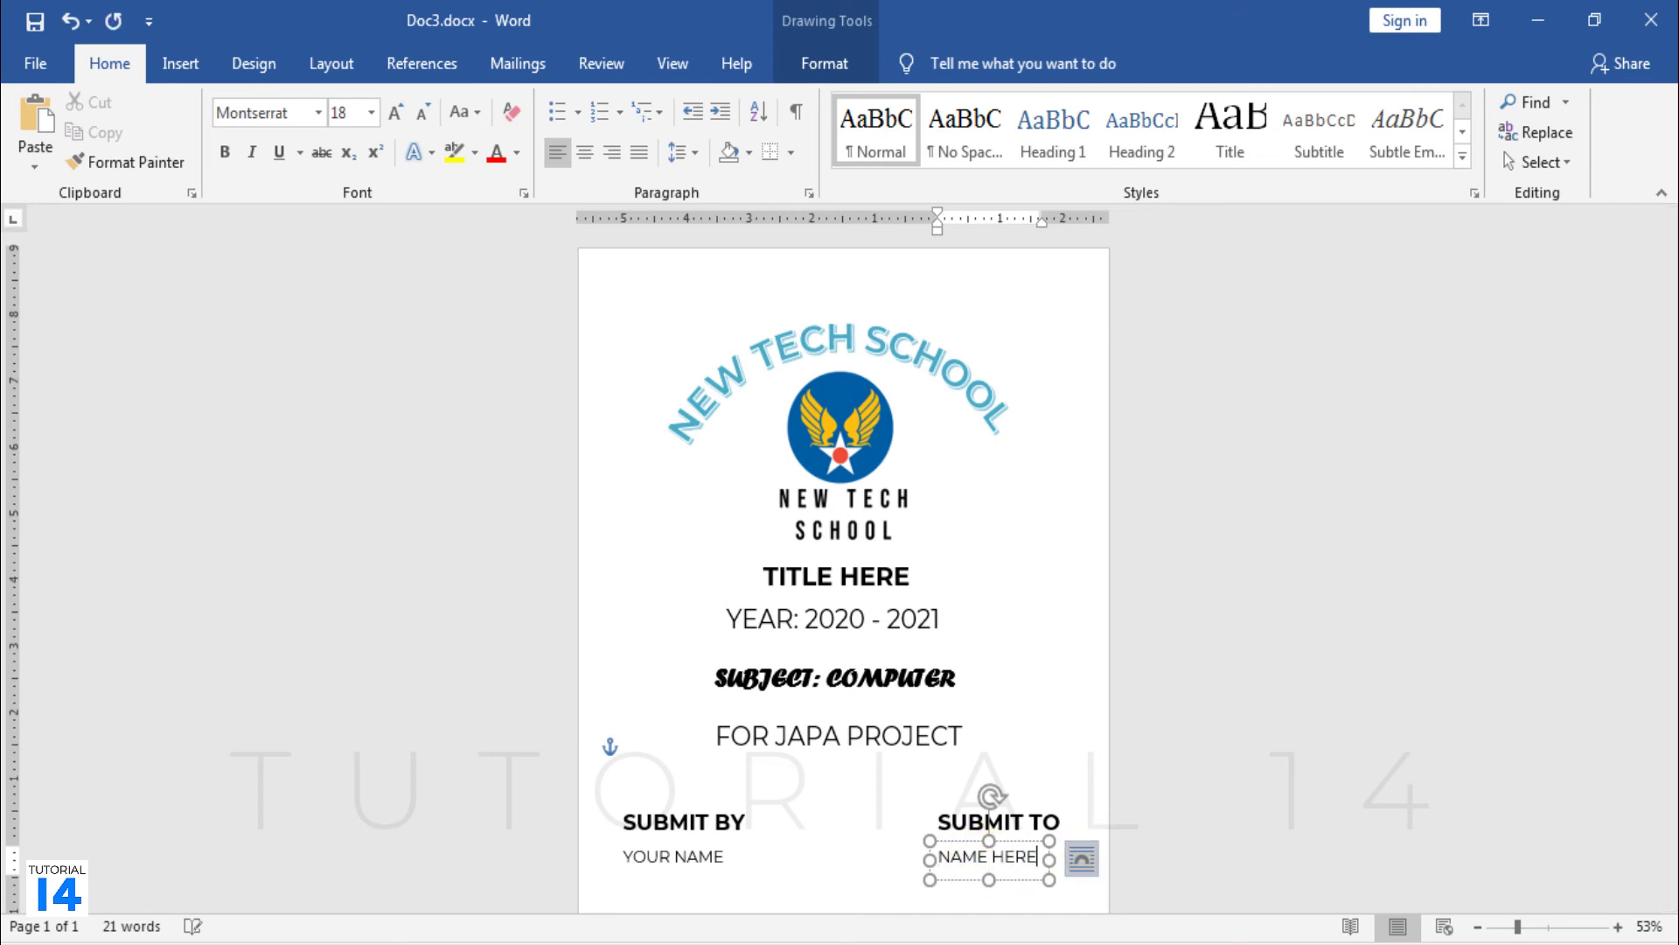
type("RE")
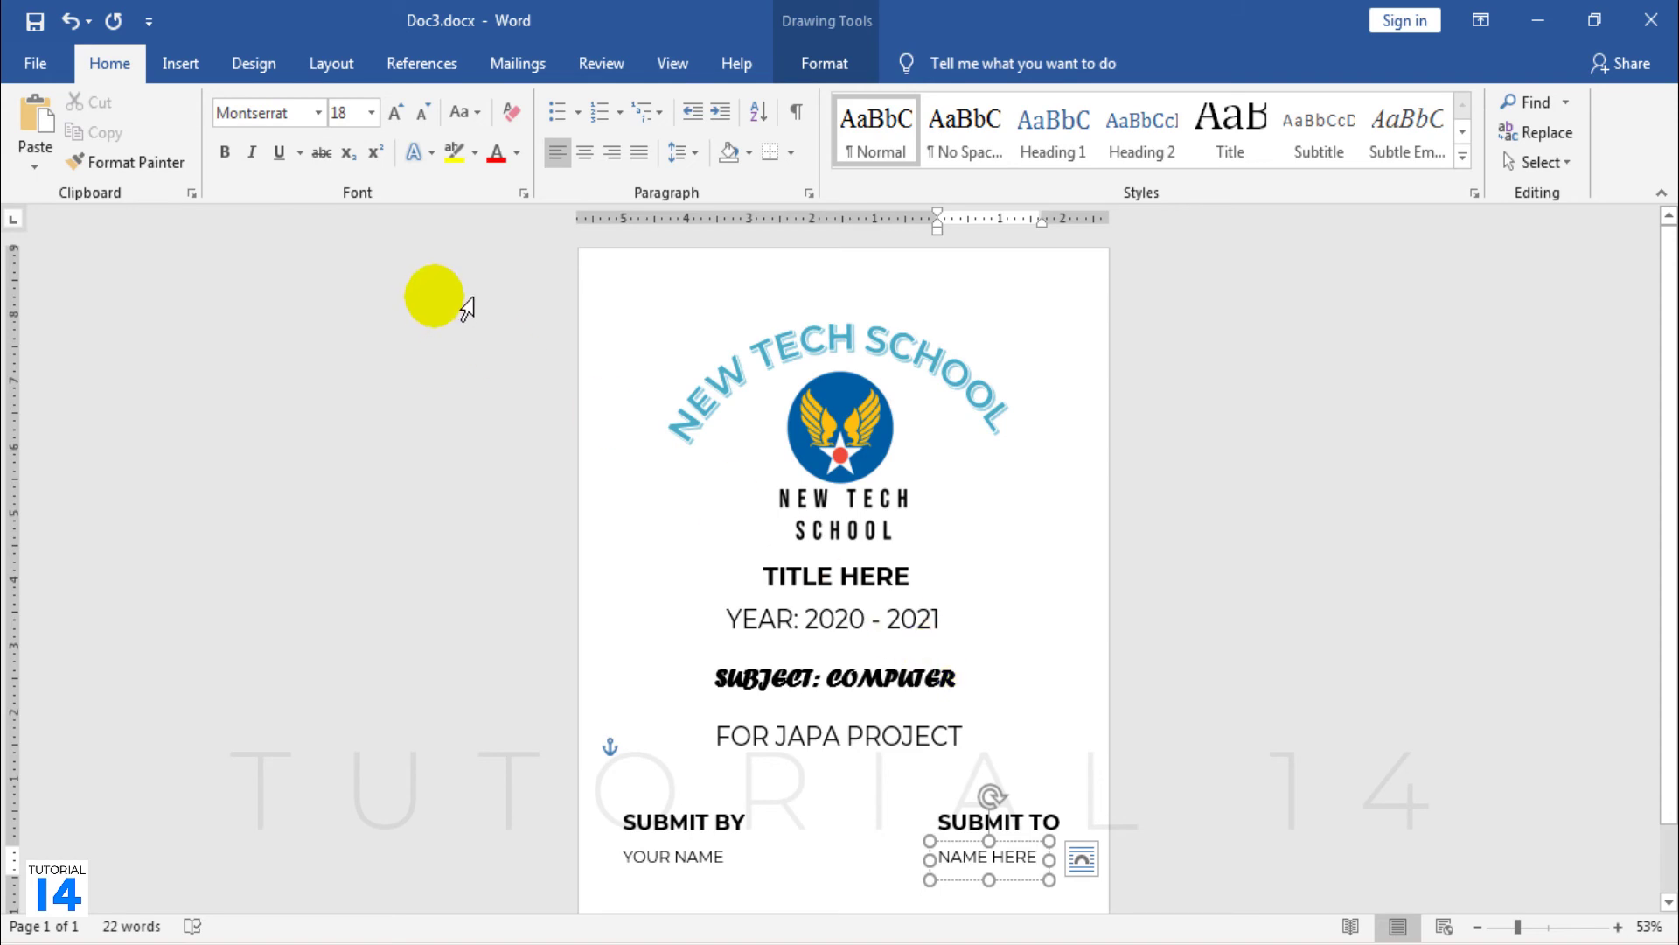
Apply an art page border of round red flowers with green leaves to the whole document
left_click(256, 65)
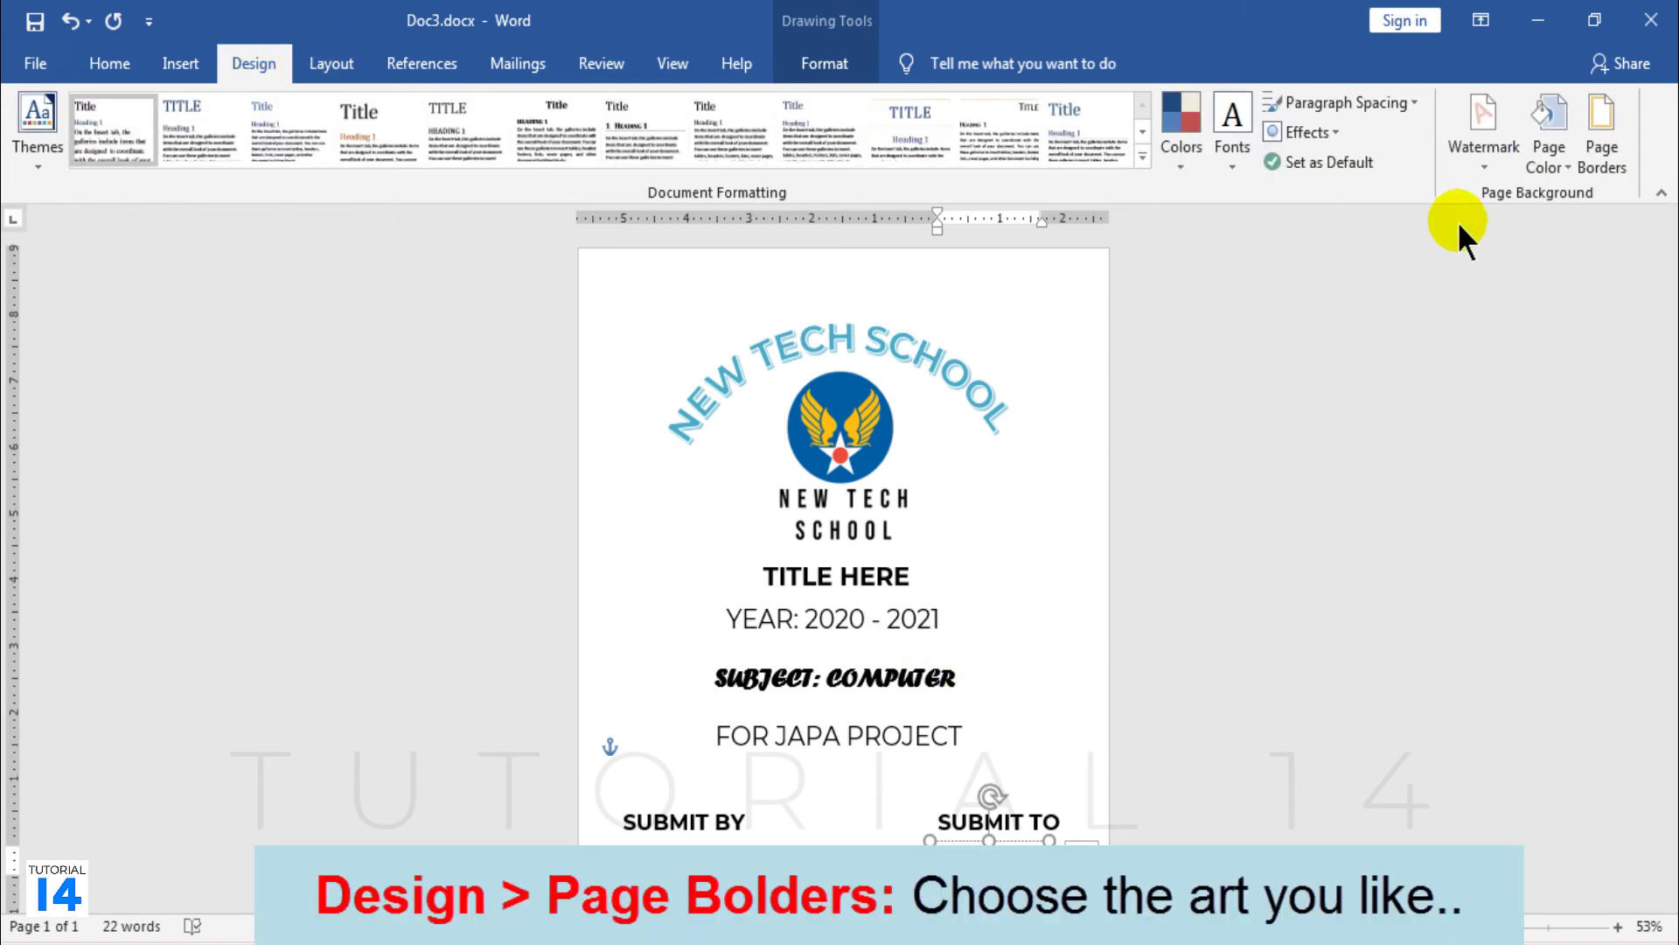
left_click(1603, 148)
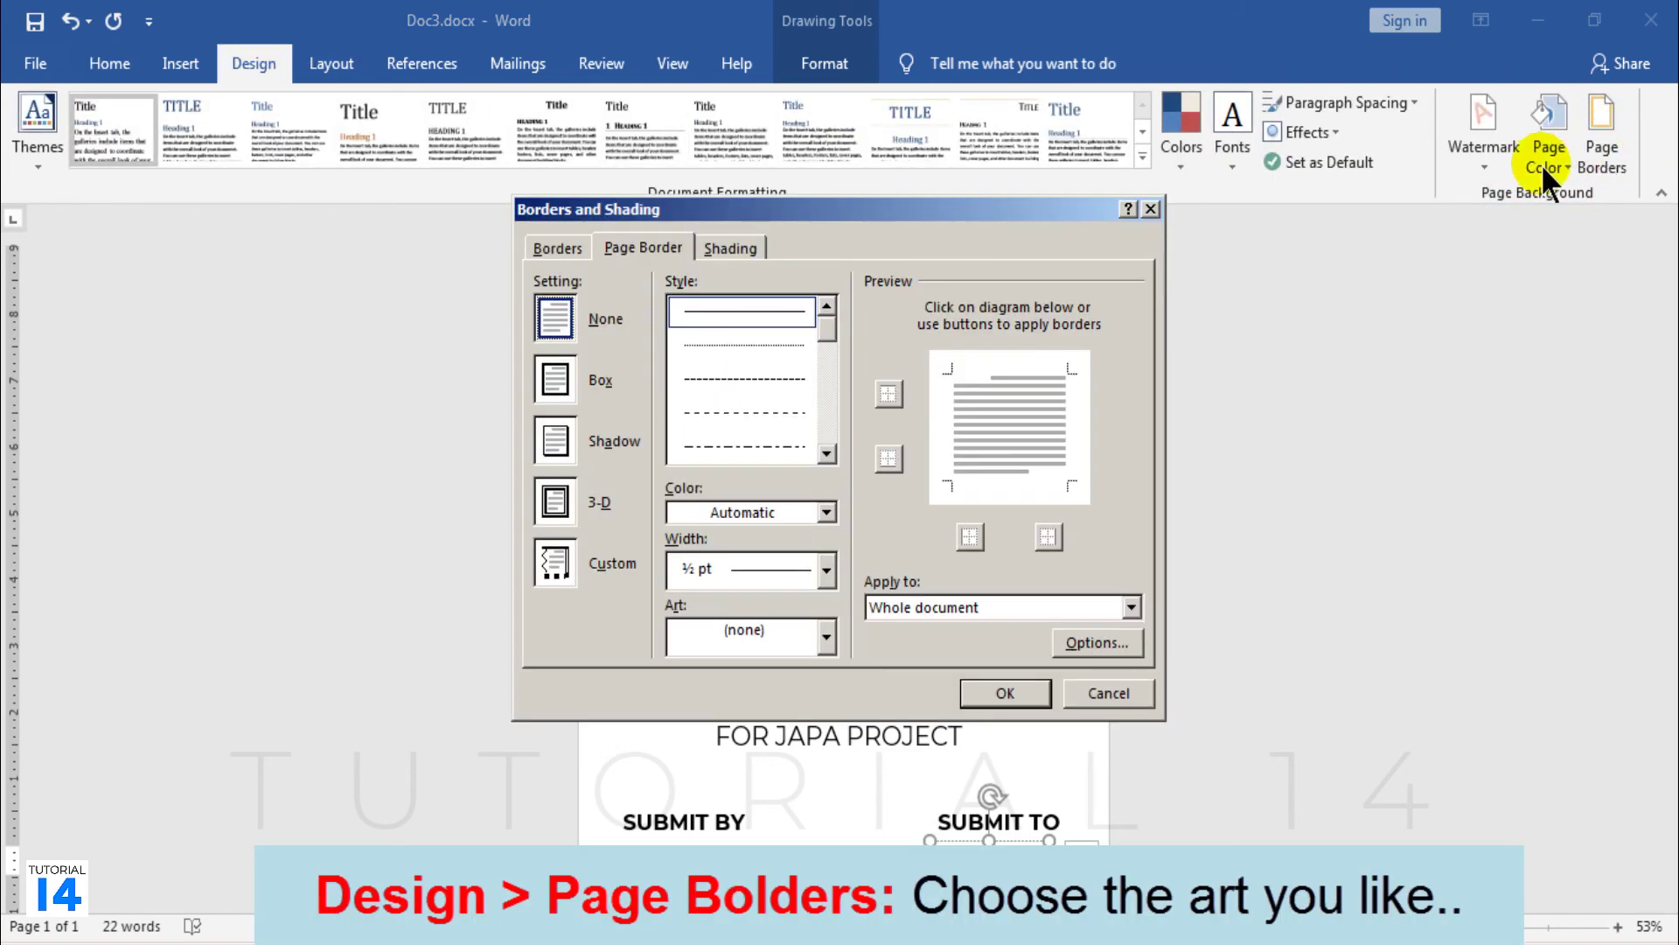
left_click(646, 245)
left_click(813, 611)
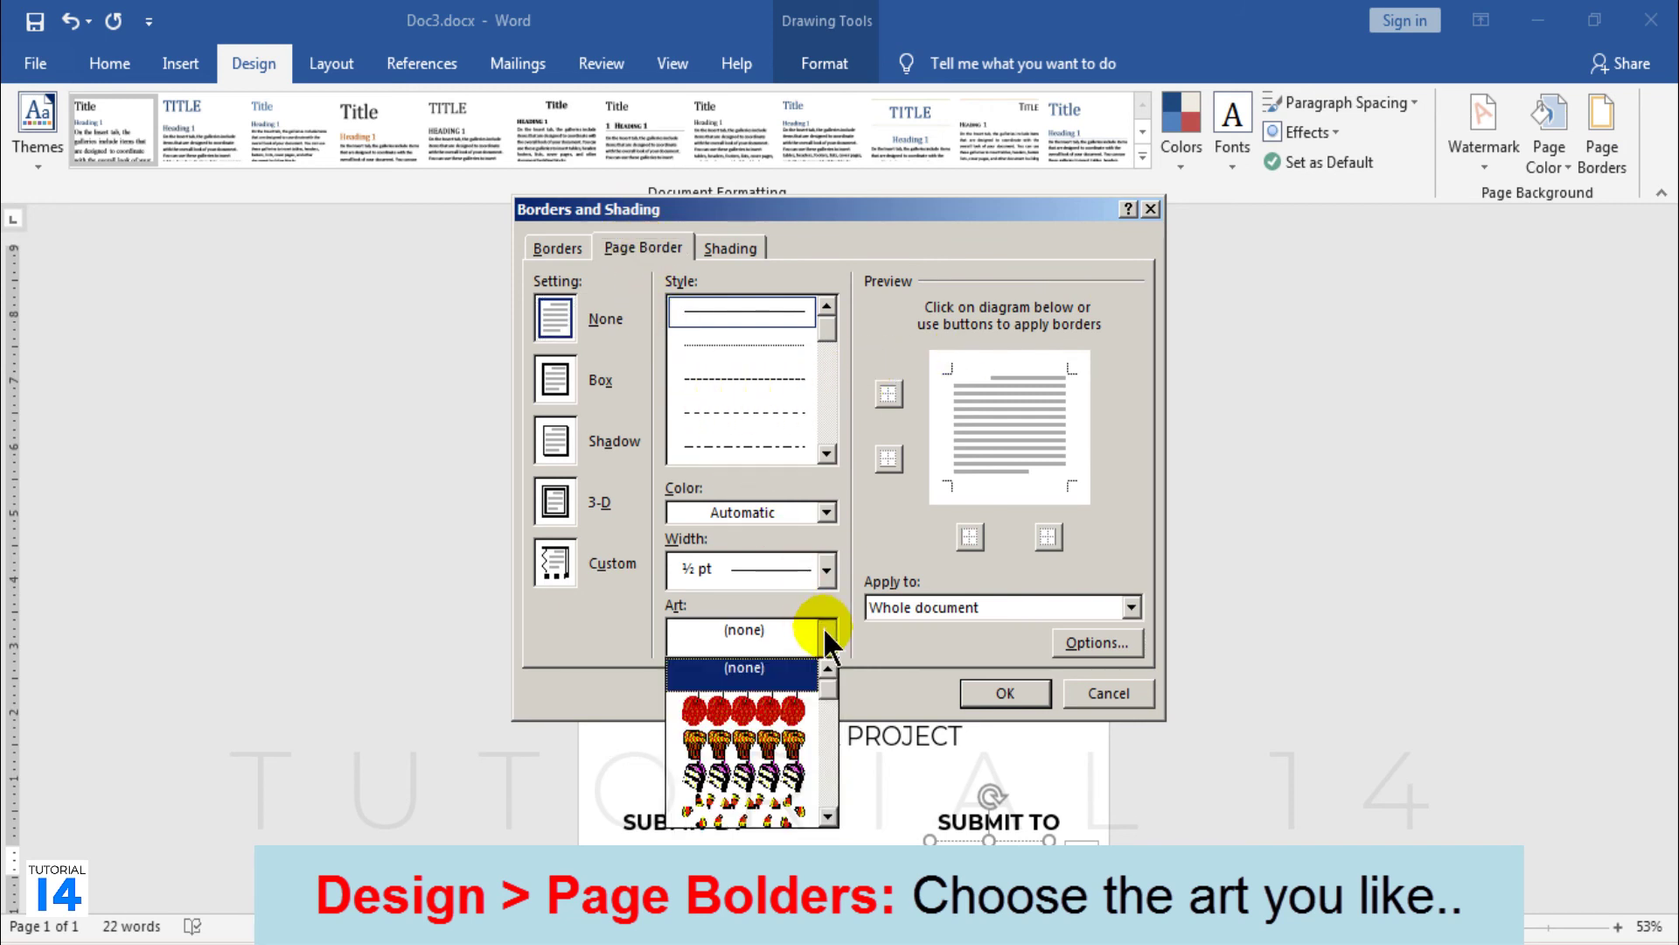
scroll(828, 691, "down", 1)
left_click_drag(826, 693, 824, 709)
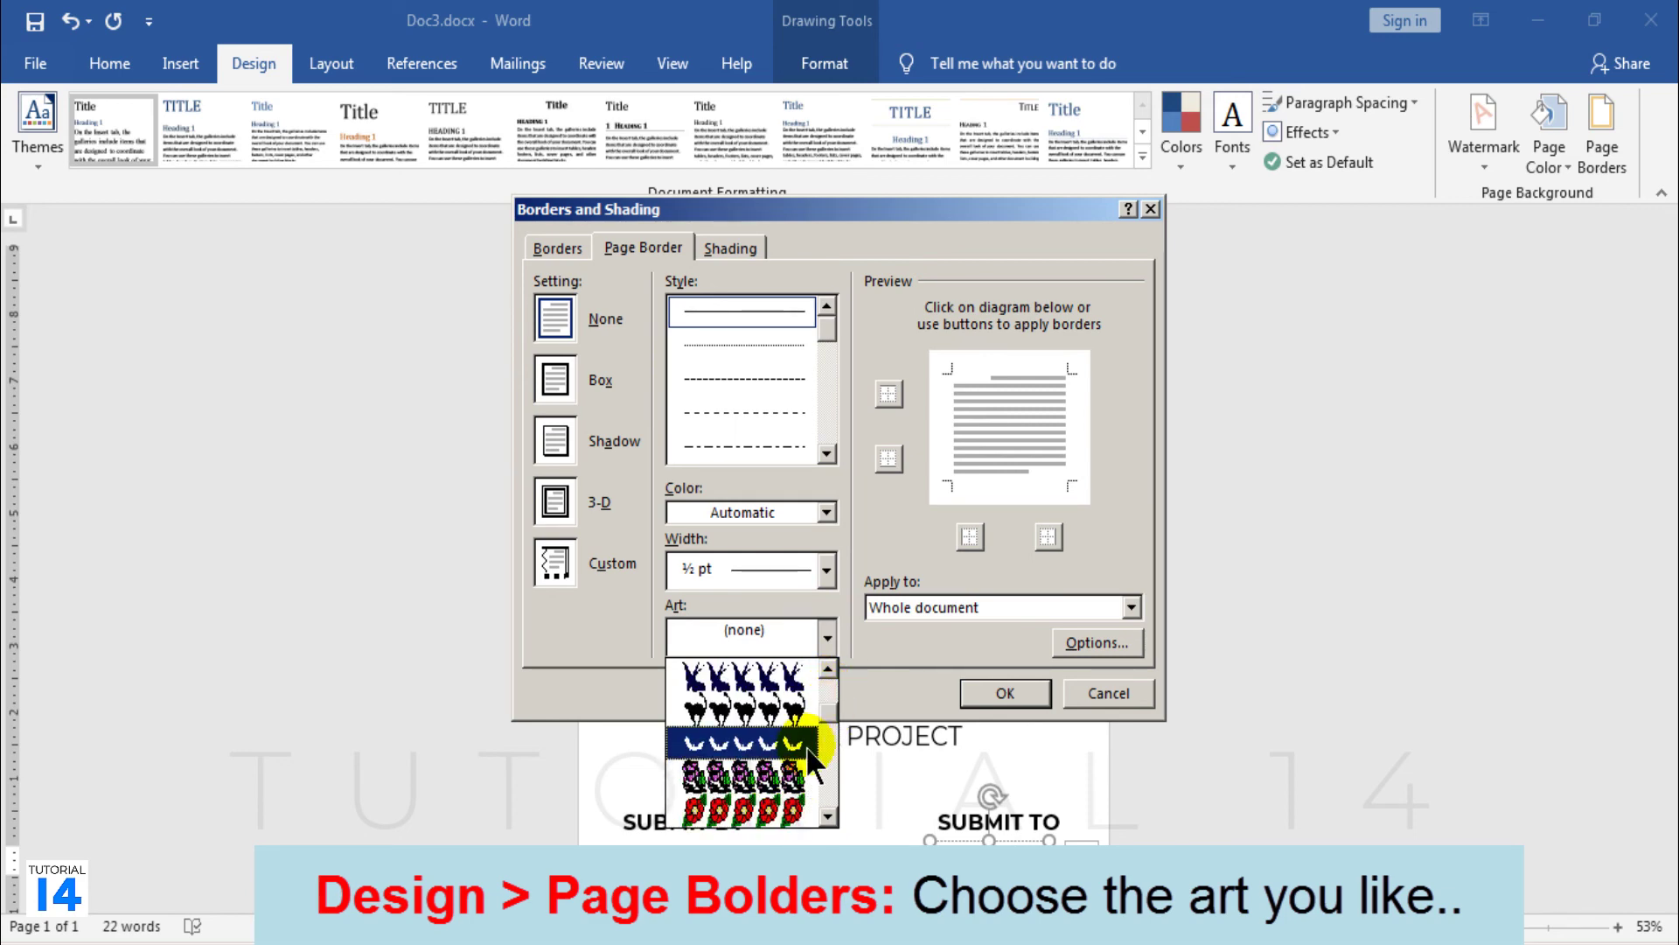
left_click_drag(823, 714, 824, 715)
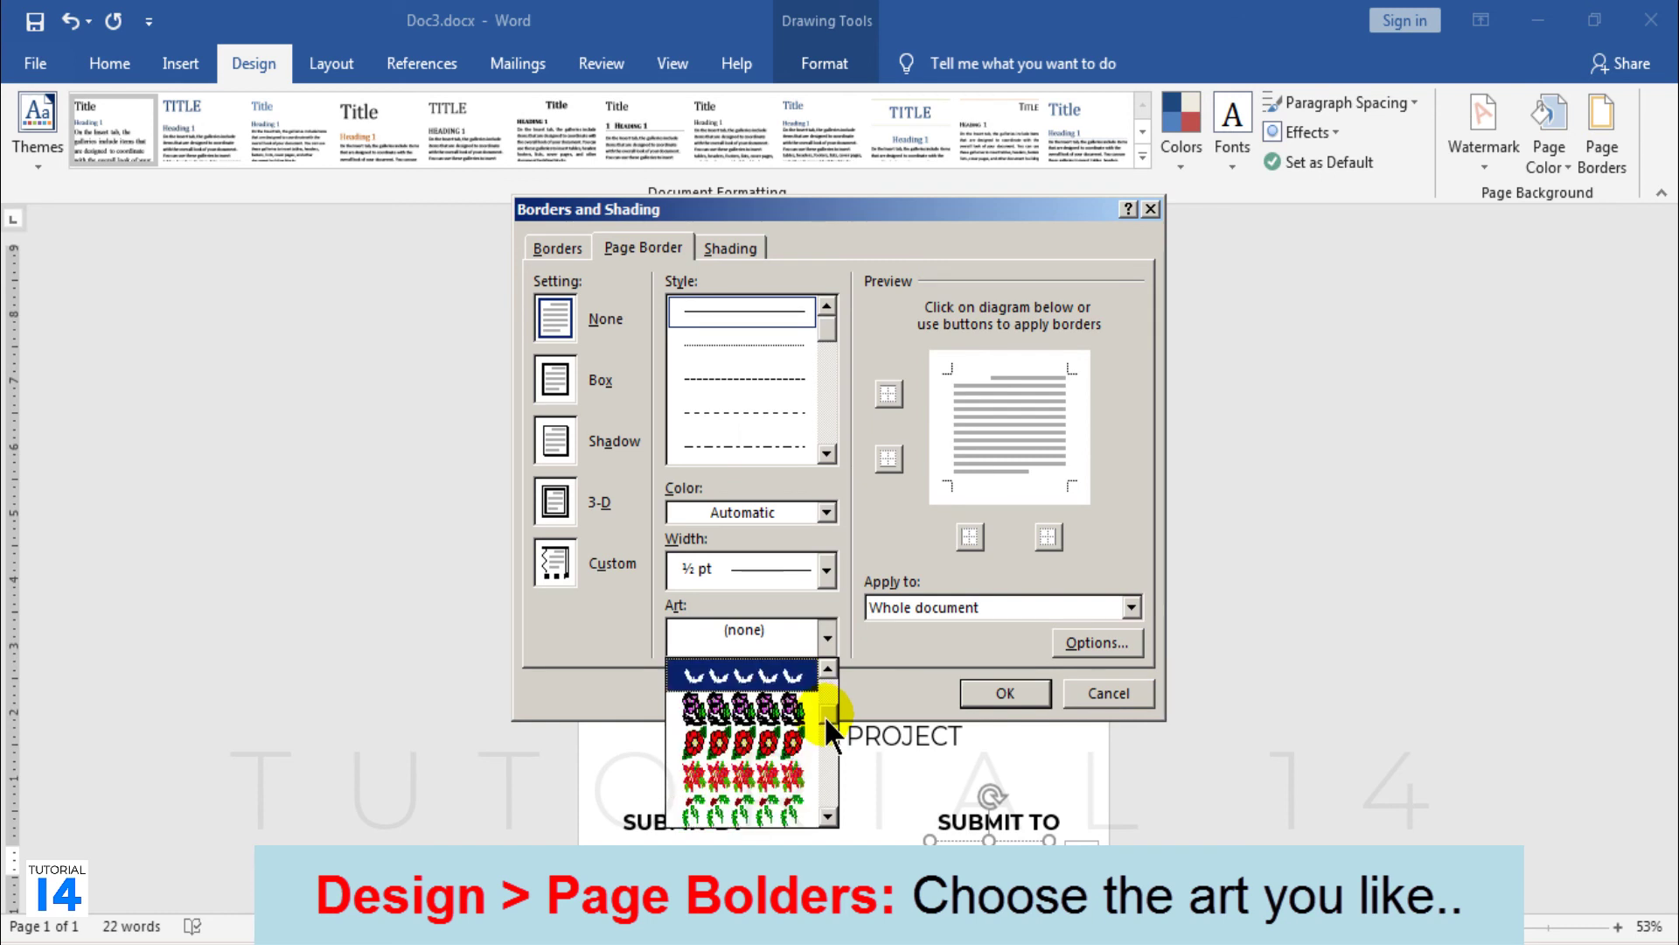
left_click(773, 733)
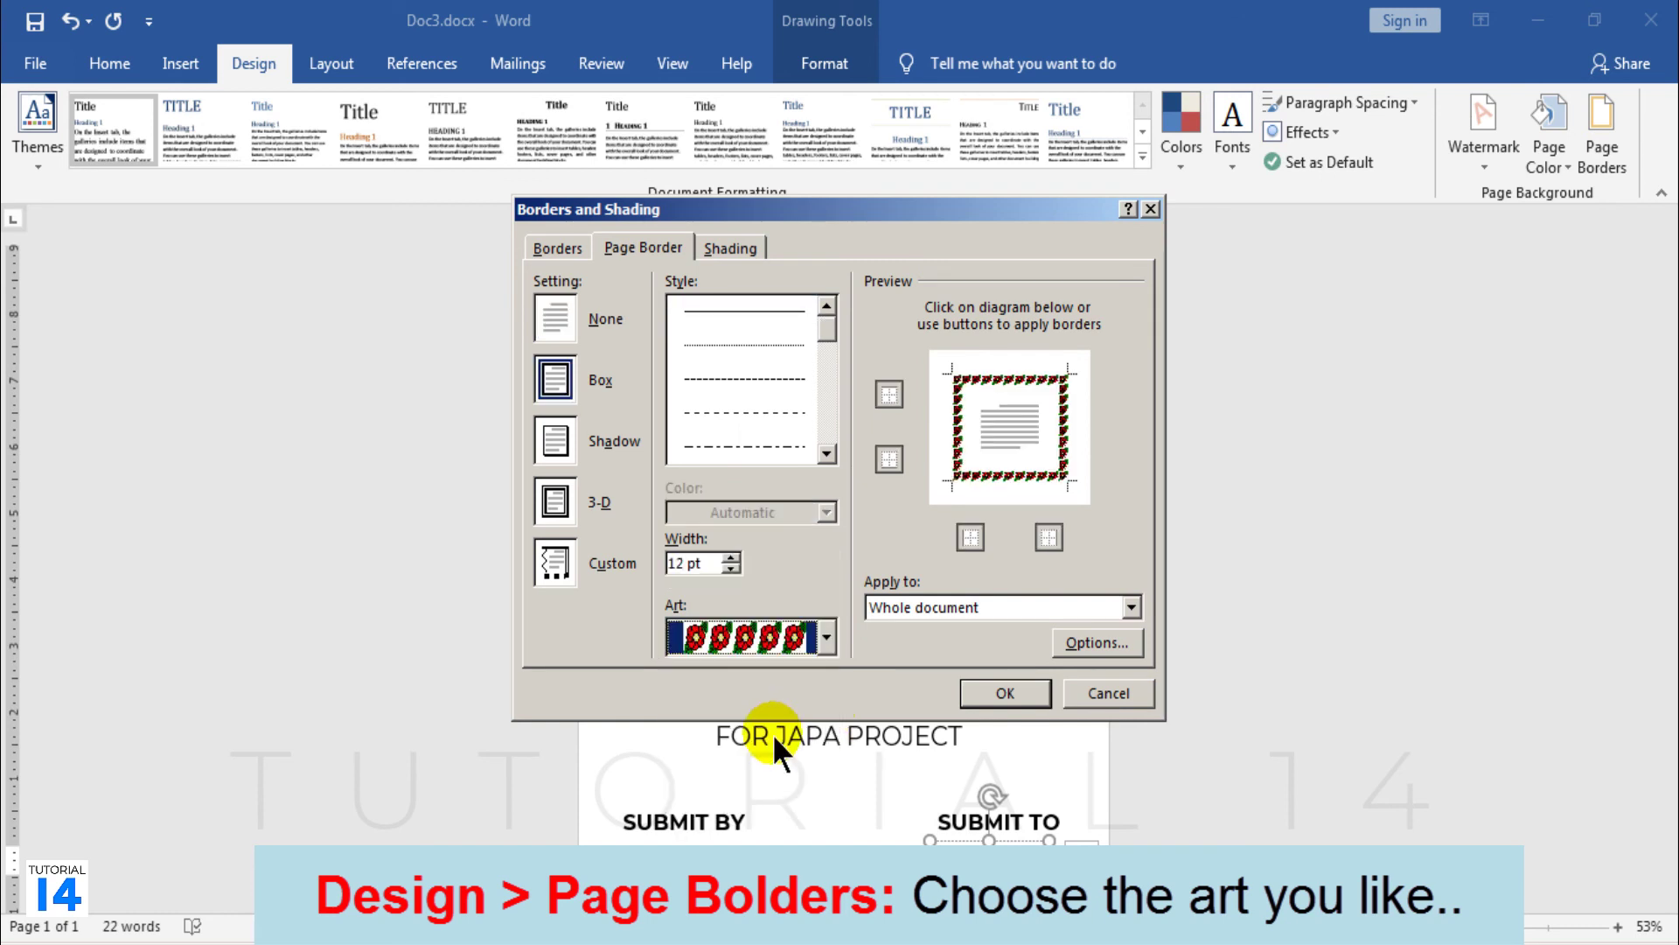
left_click(997, 693)
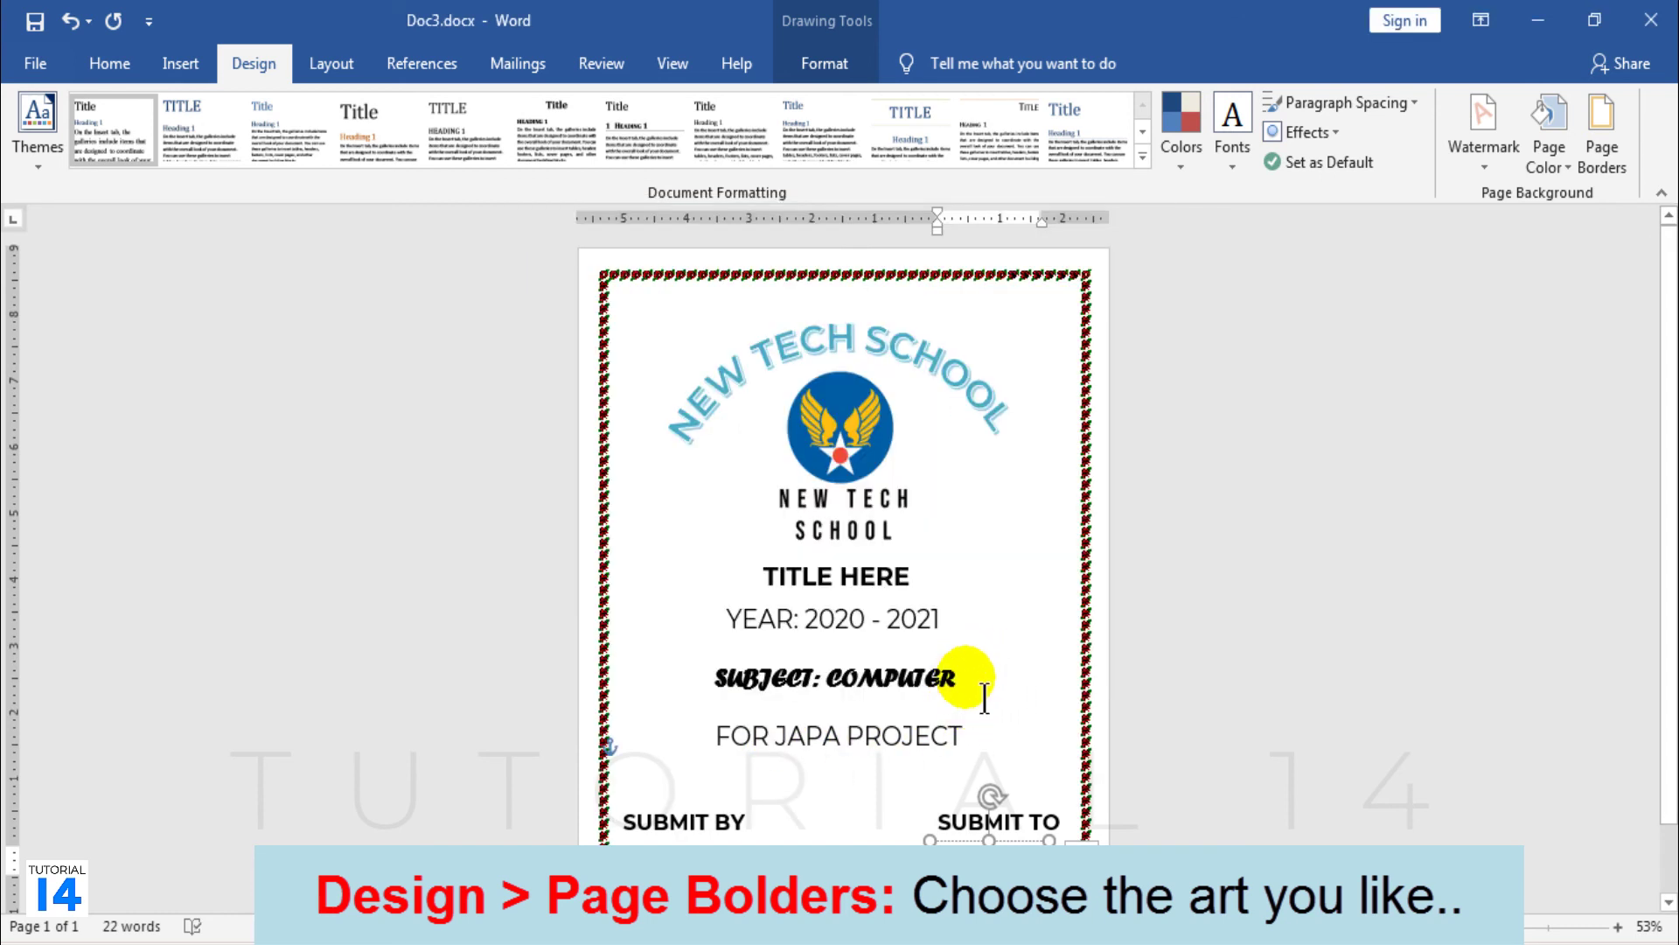
Set the page border art to the red poinsettia pattern with green leaves
left_click(1602, 149)
left_click(826, 638)
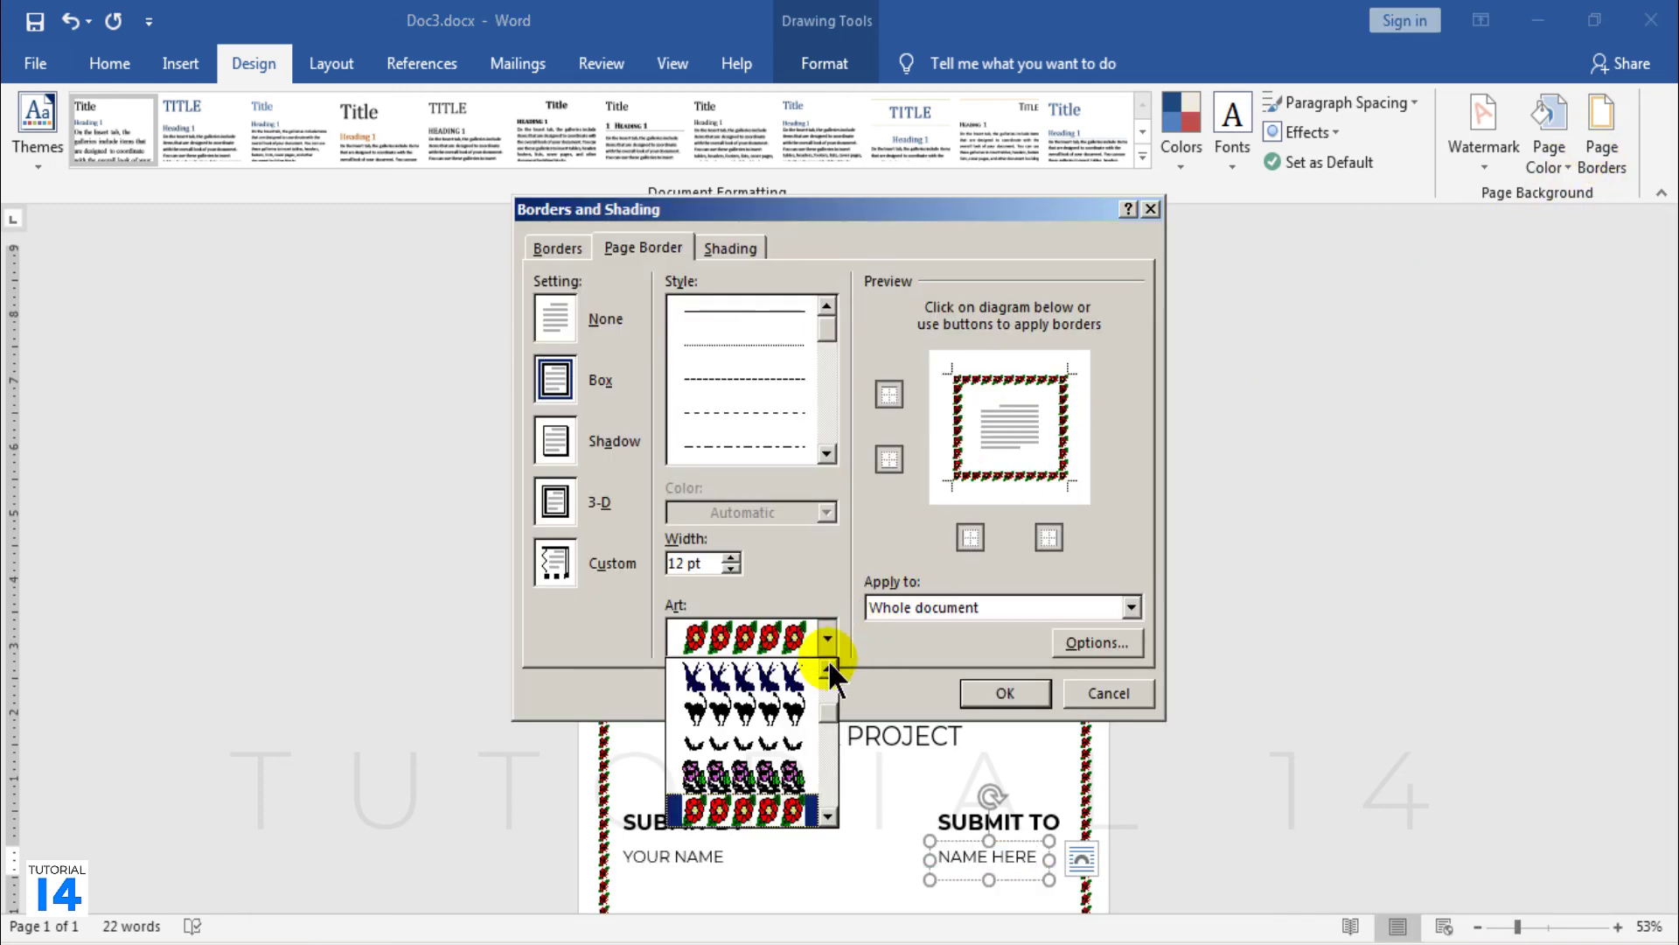
scroll(829, 710, "down", 5)
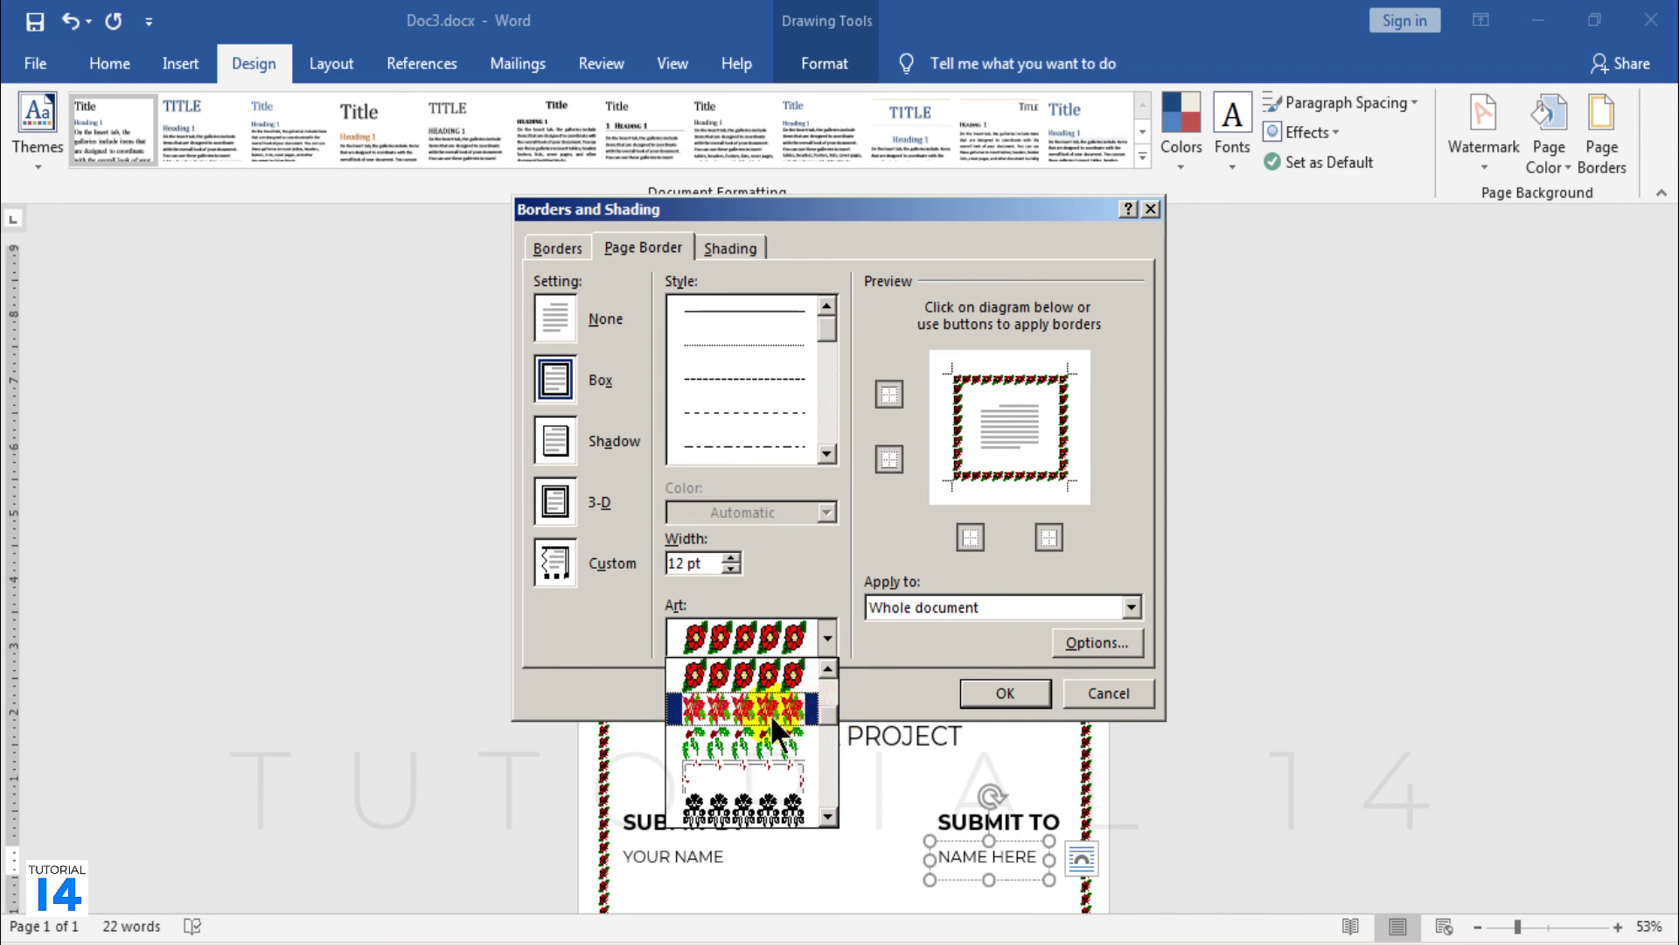
left_click(743, 710)
left_click(984, 691)
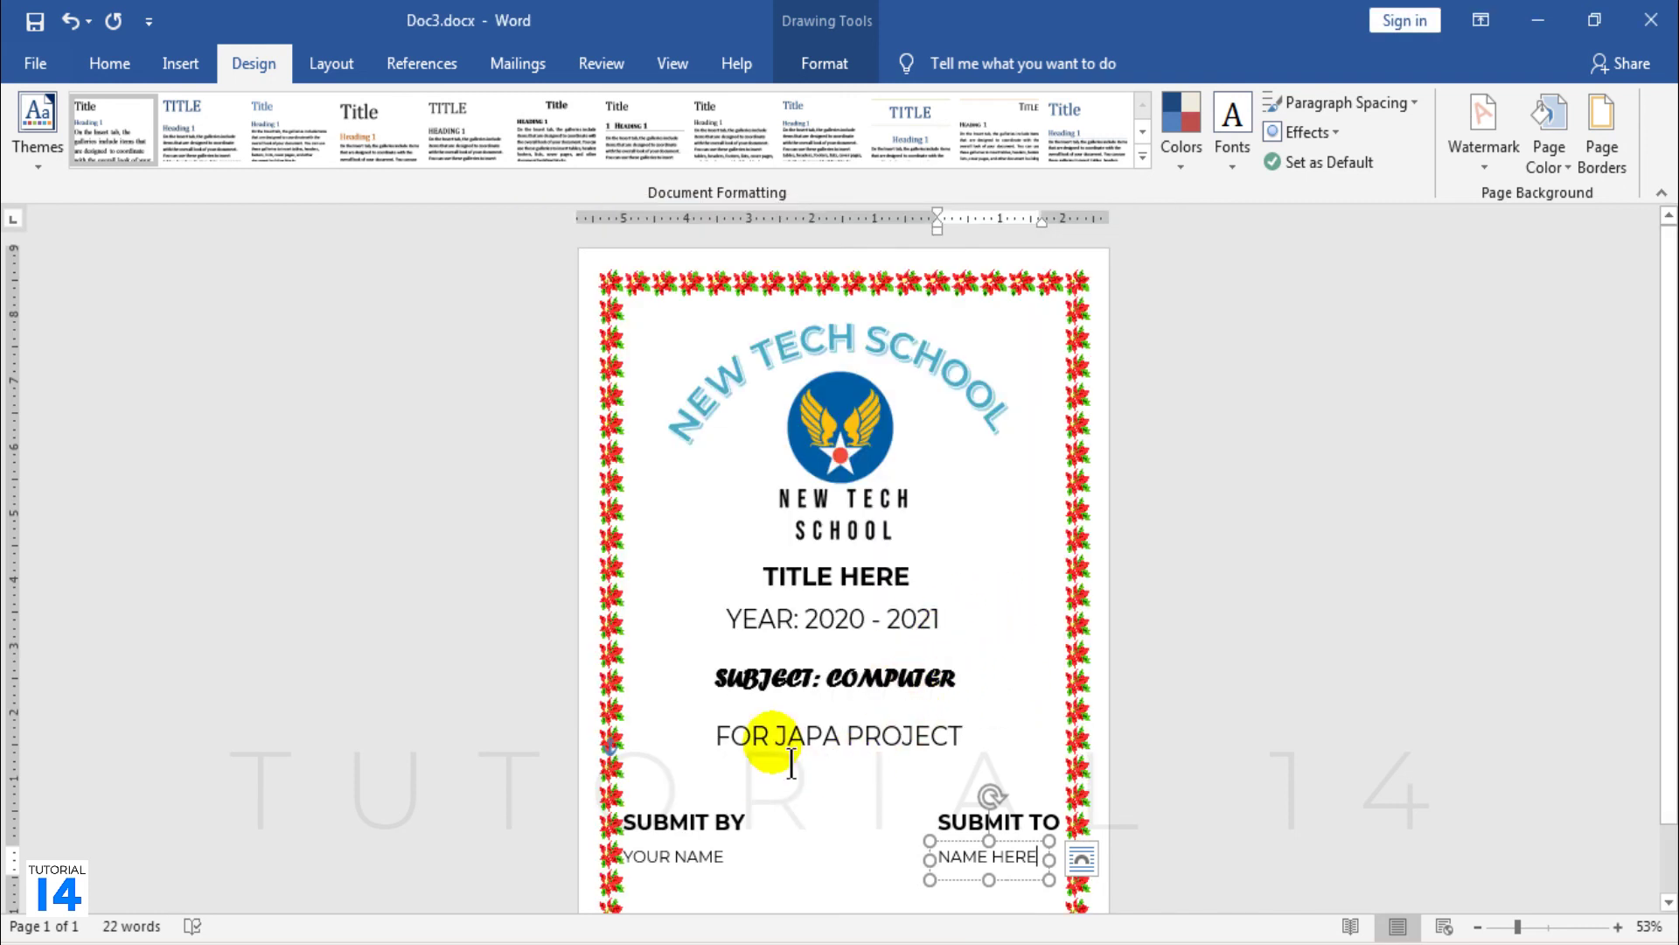
Move the SUBMIT BY and YOUR NAME boxes together slightly right, clear of the page's left border
left_click_drag(1519, 927, 1548, 927)
scroll(796, 730, "down", 4)
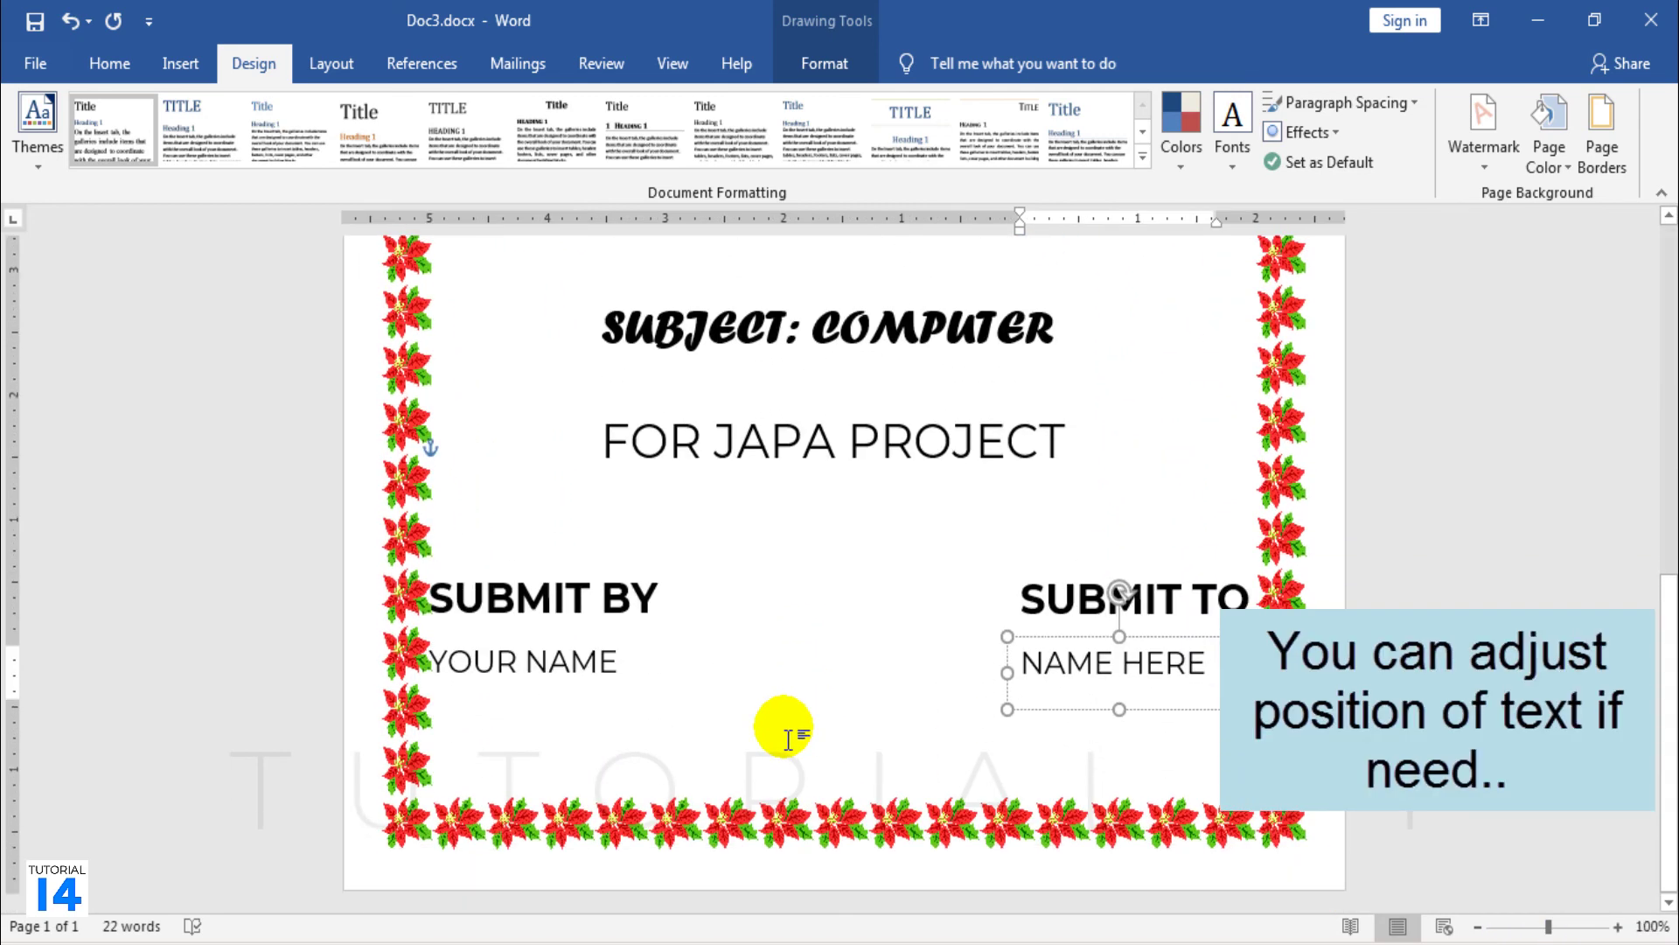
left_click(554, 594)
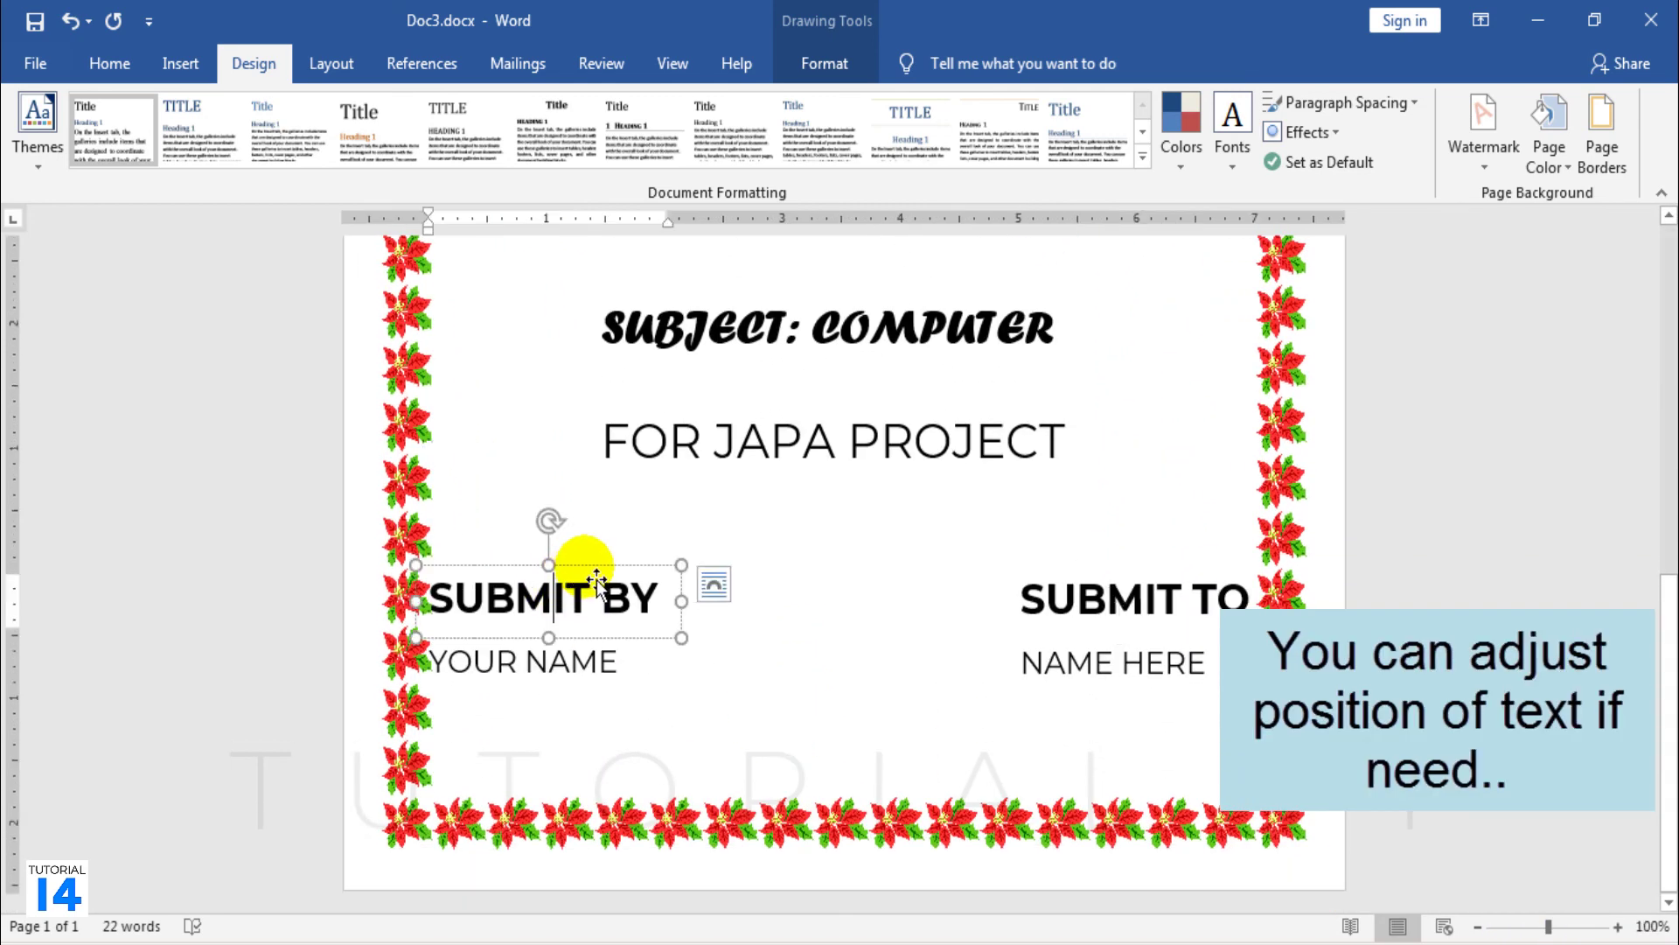
left_click(591, 700, "shift")
left_click_drag(577, 716, 612, 717)
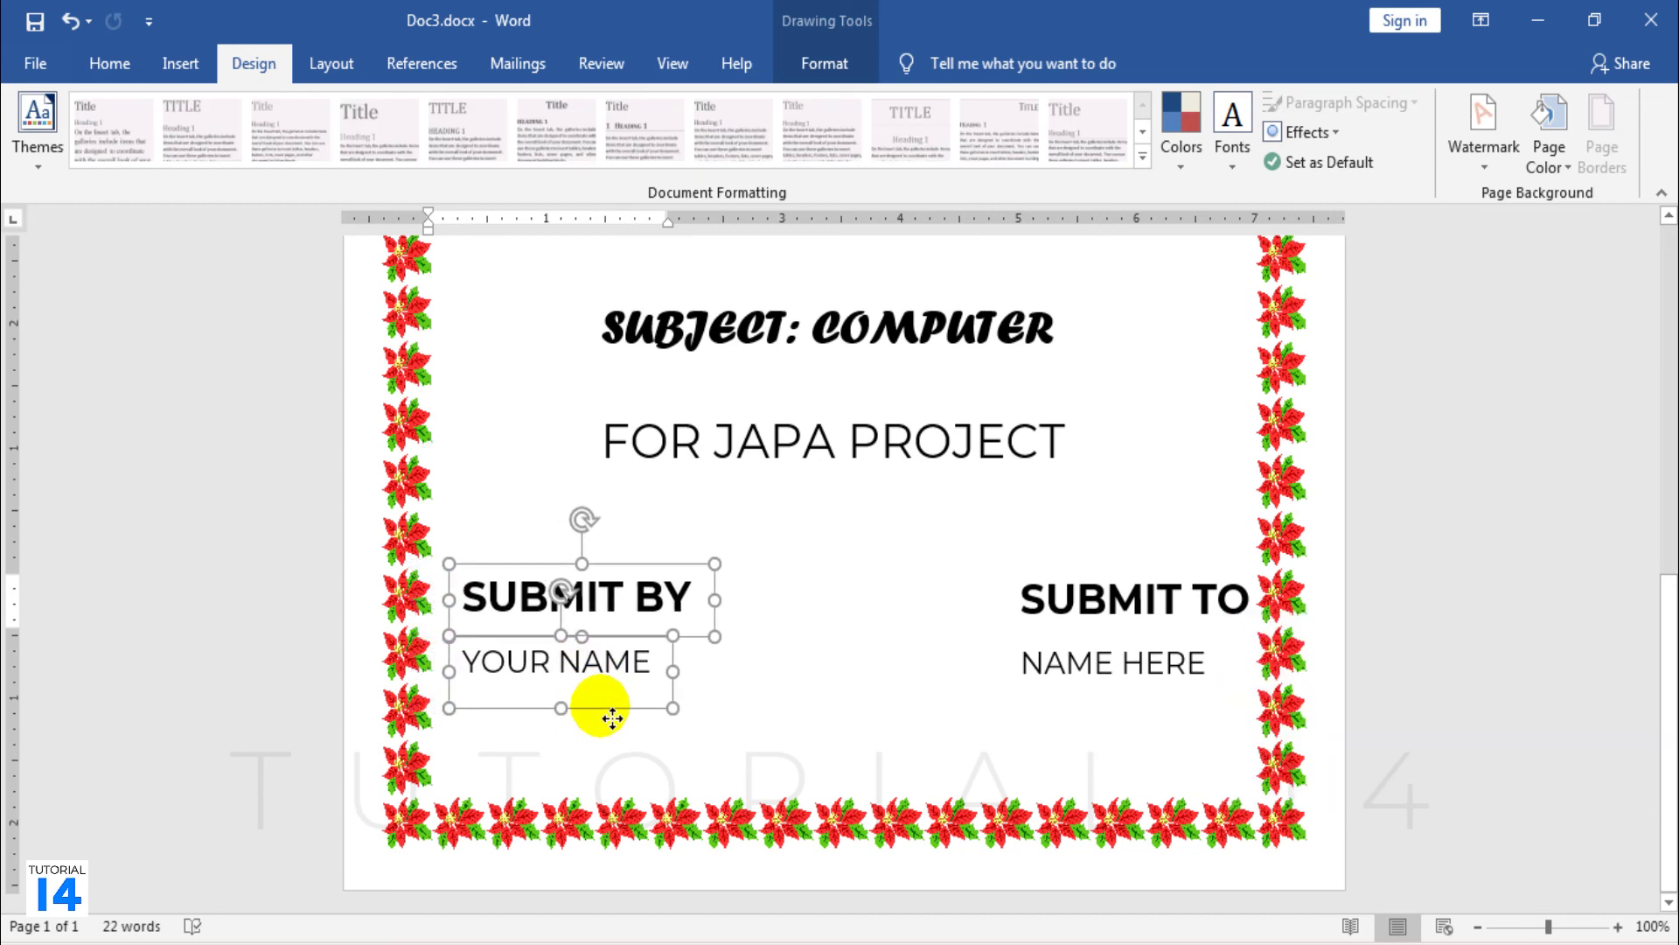
Move the SUBMIT TO and NAME HERE boxes together slightly left, clear of the right border, and deselect them
left_click(1120, 591)
left_click(1137, 710, "shift")
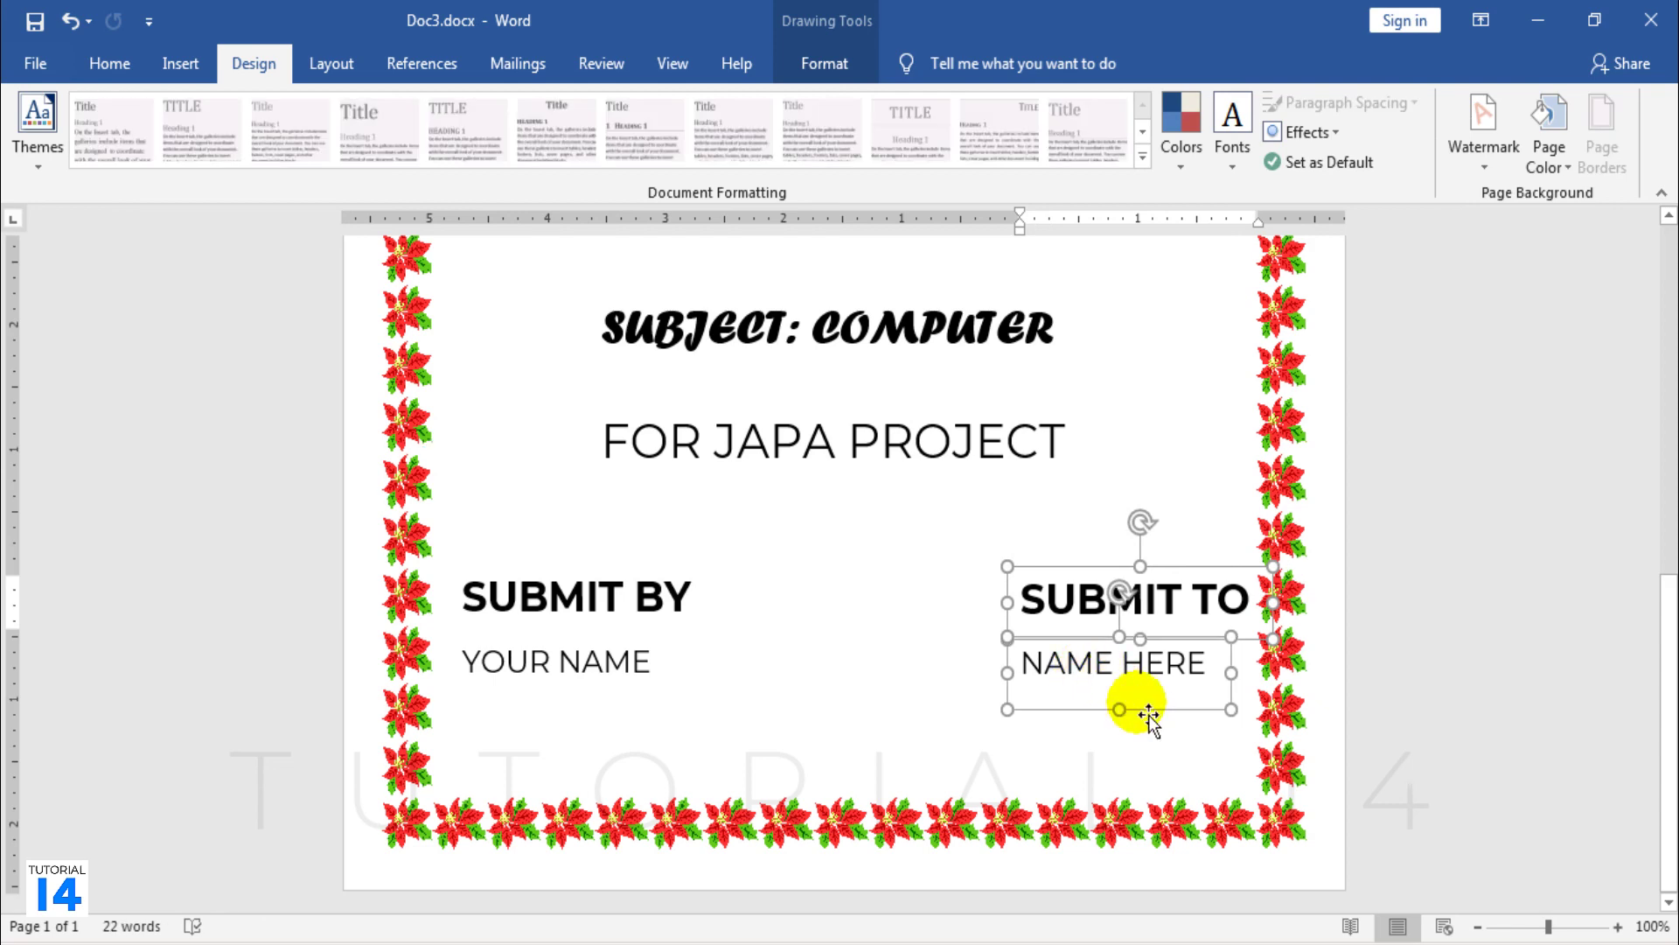
left_click_drag(1153, 719, 1112, 719)
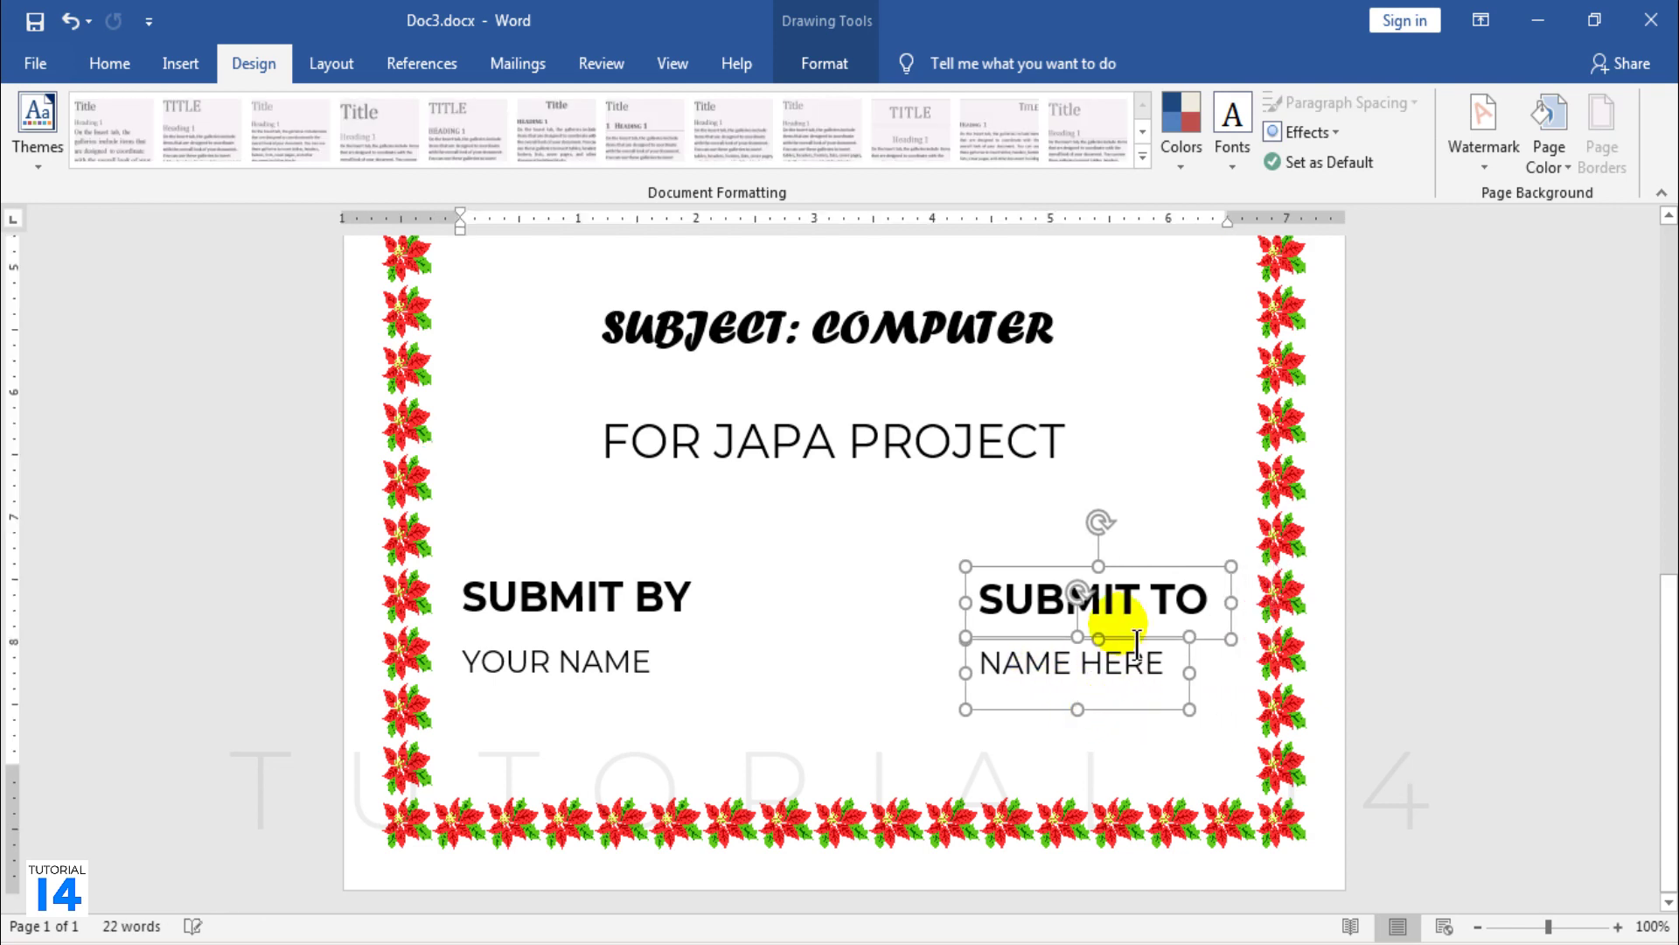
scroll(933, 624, "up", 7)
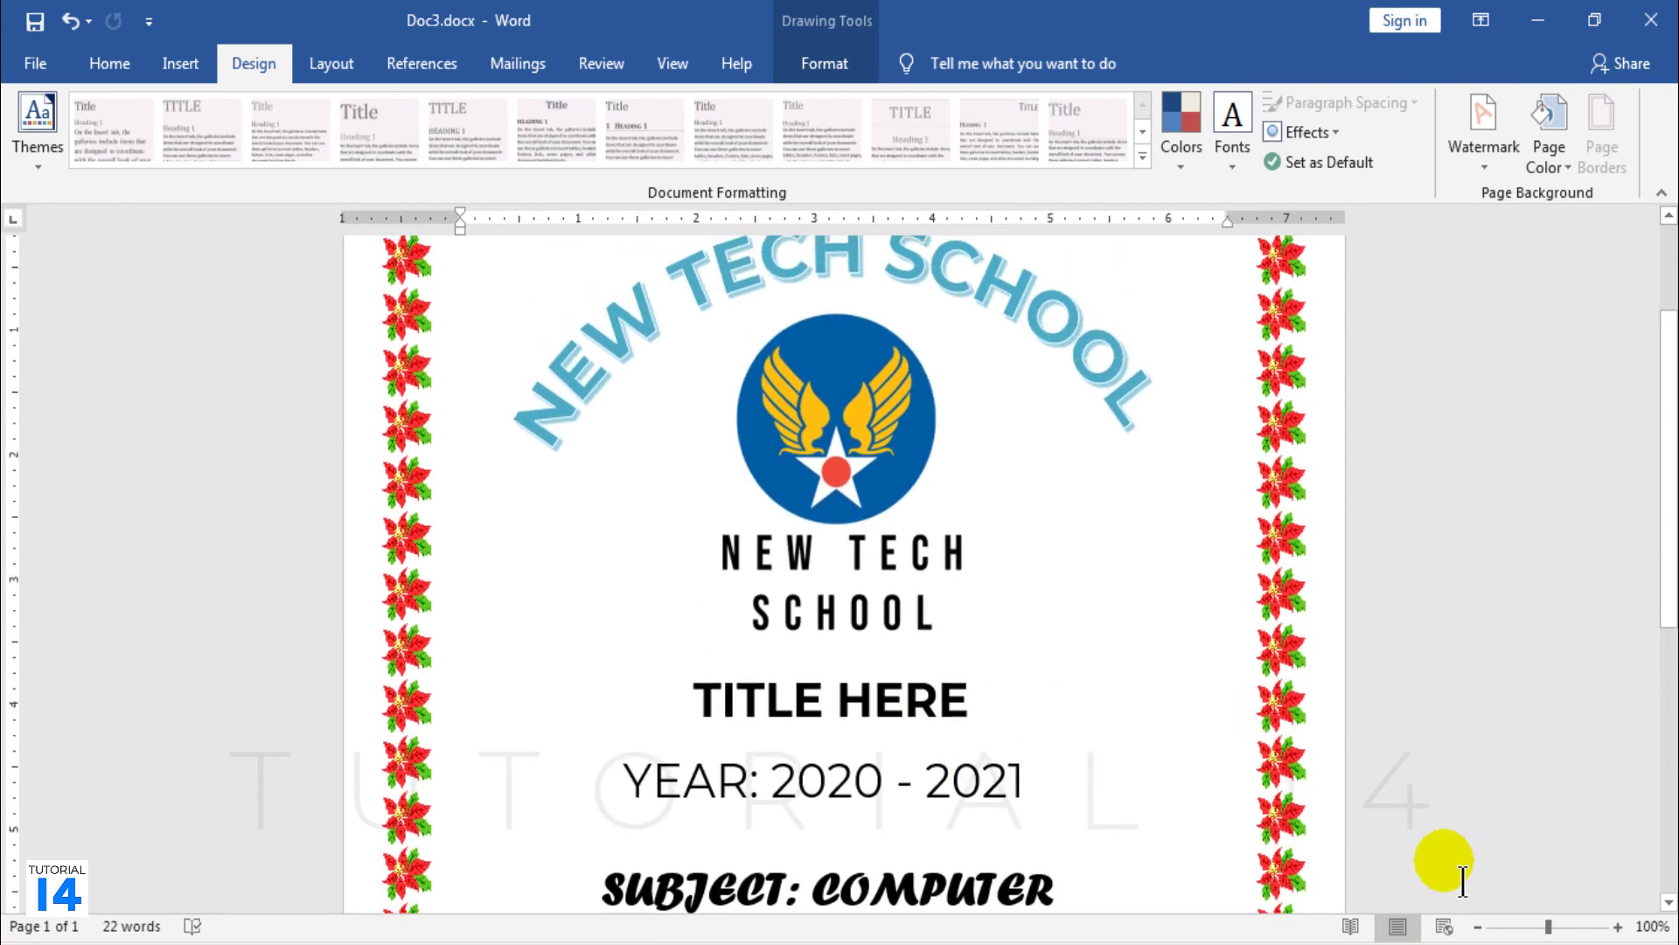
left_click_drag(1549, 928, 1517, 927)
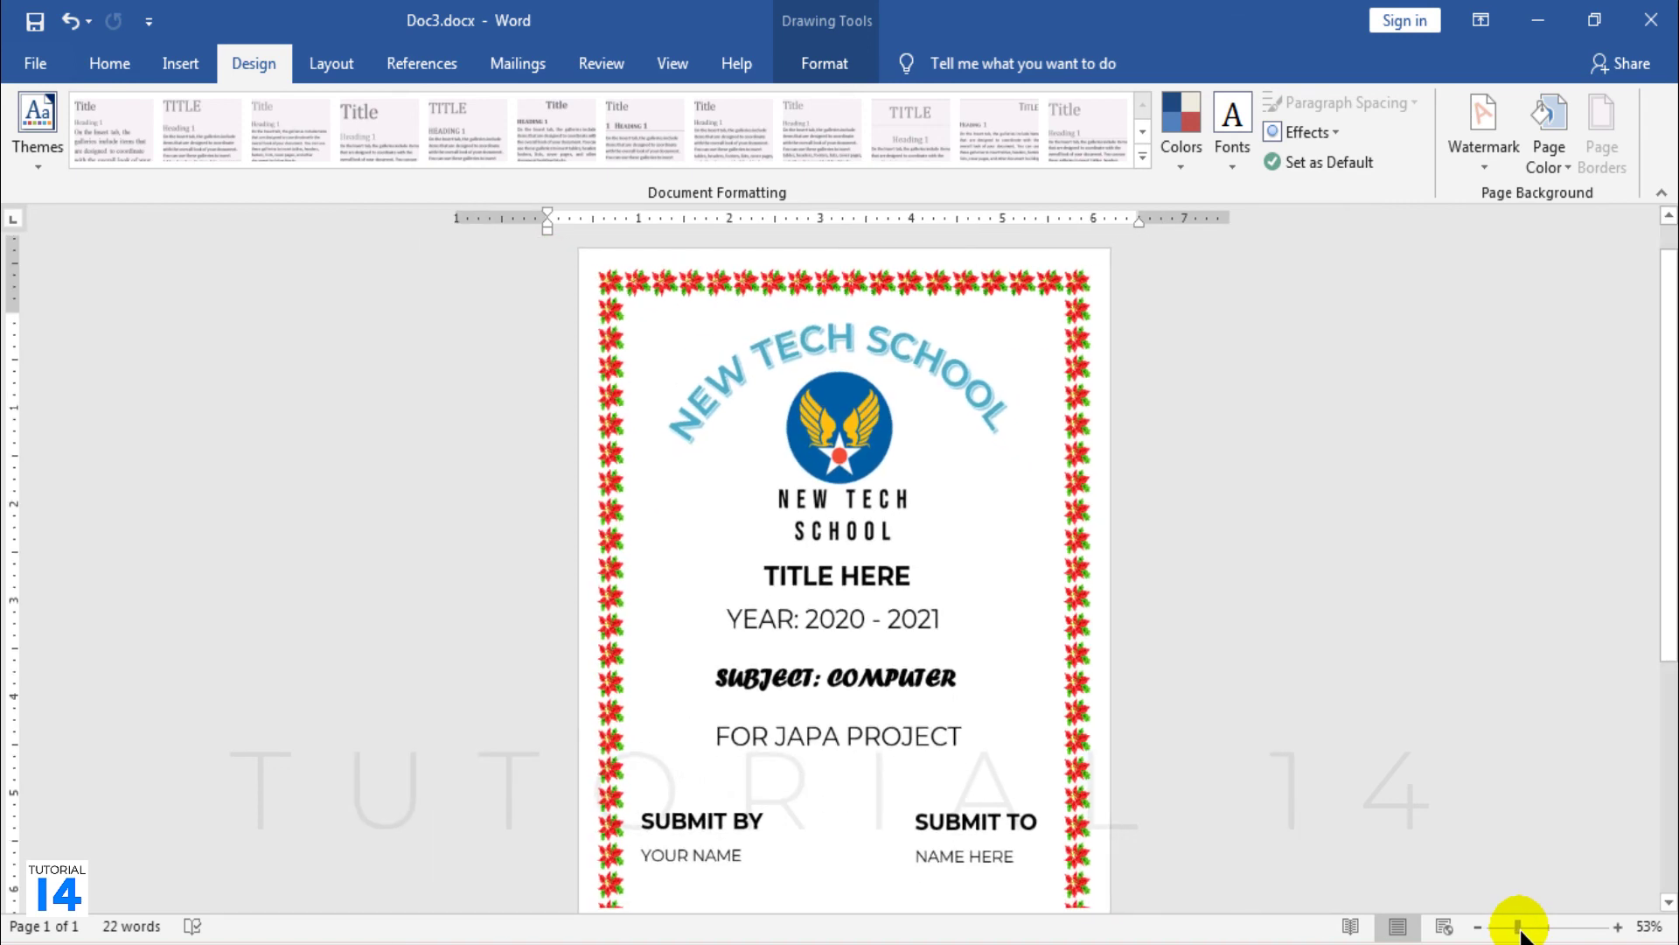
scroll(1294, 686, "down", 1)
left_click(1285, 679)
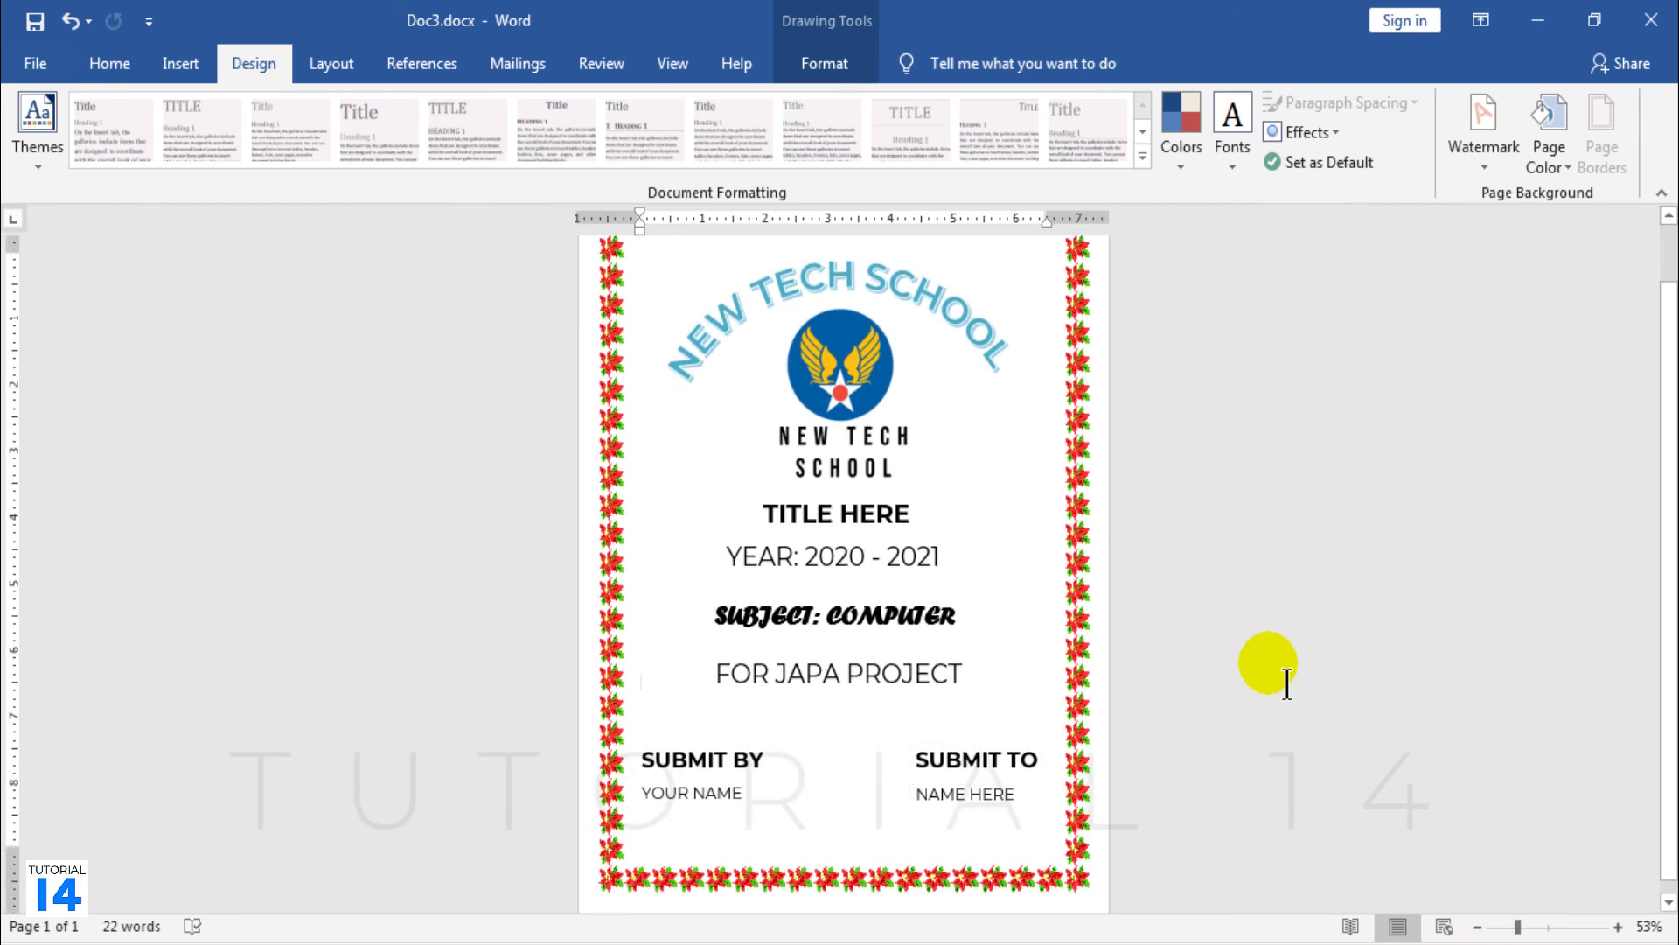